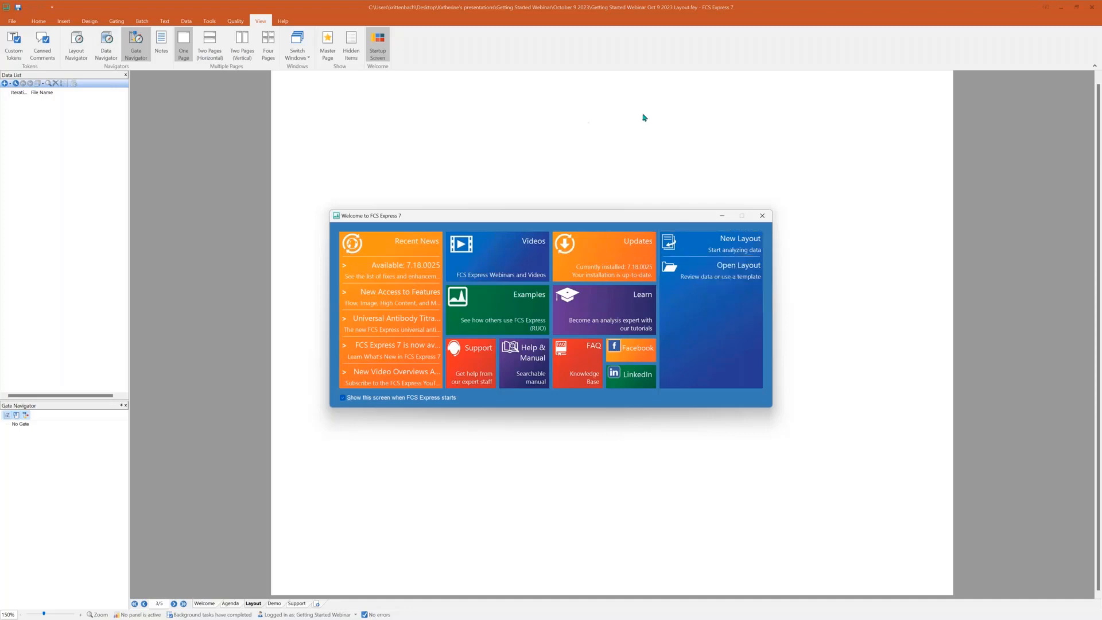
# Step: Minimize the welcome window and examine the commands offered in each category from Home through Help
pyautogui.click(722, 220)
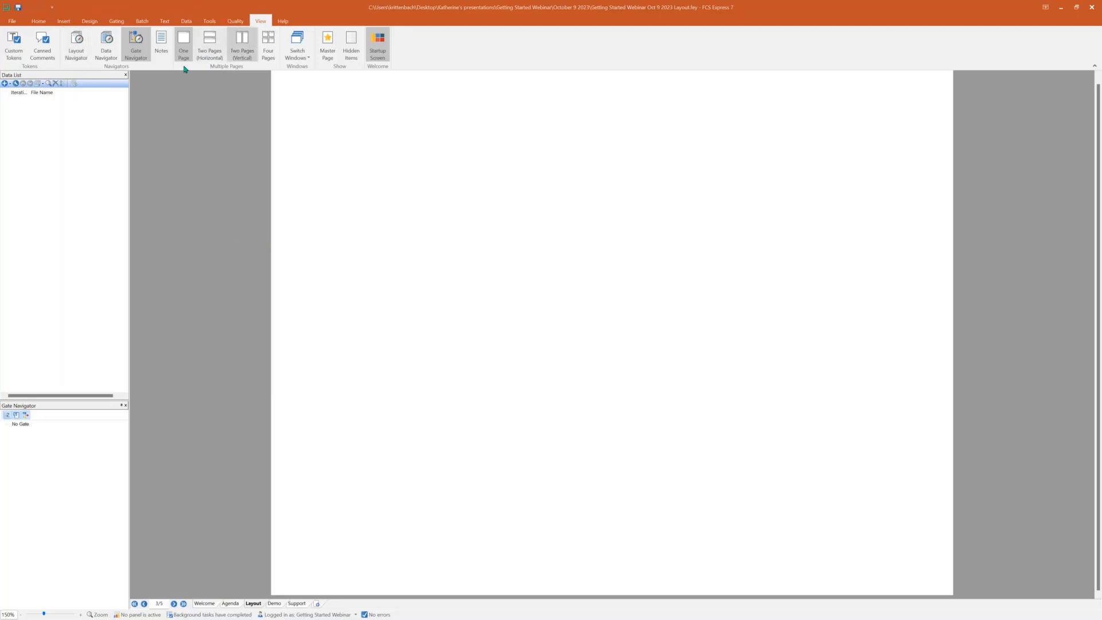
pyautogui.click(45, 21)
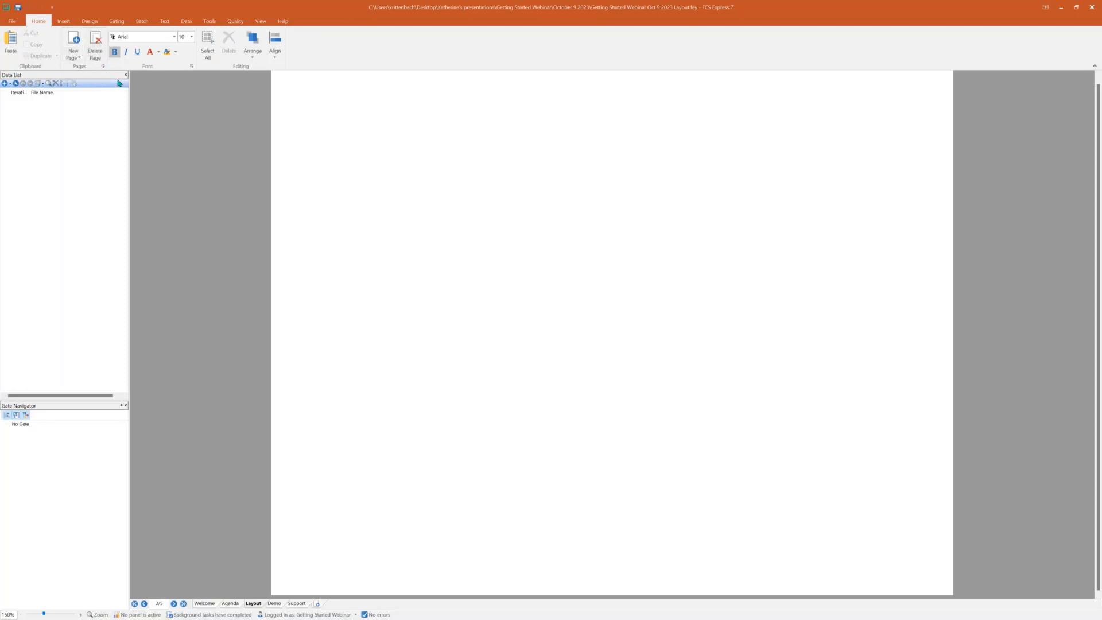
pyautogui.click(66, 22)
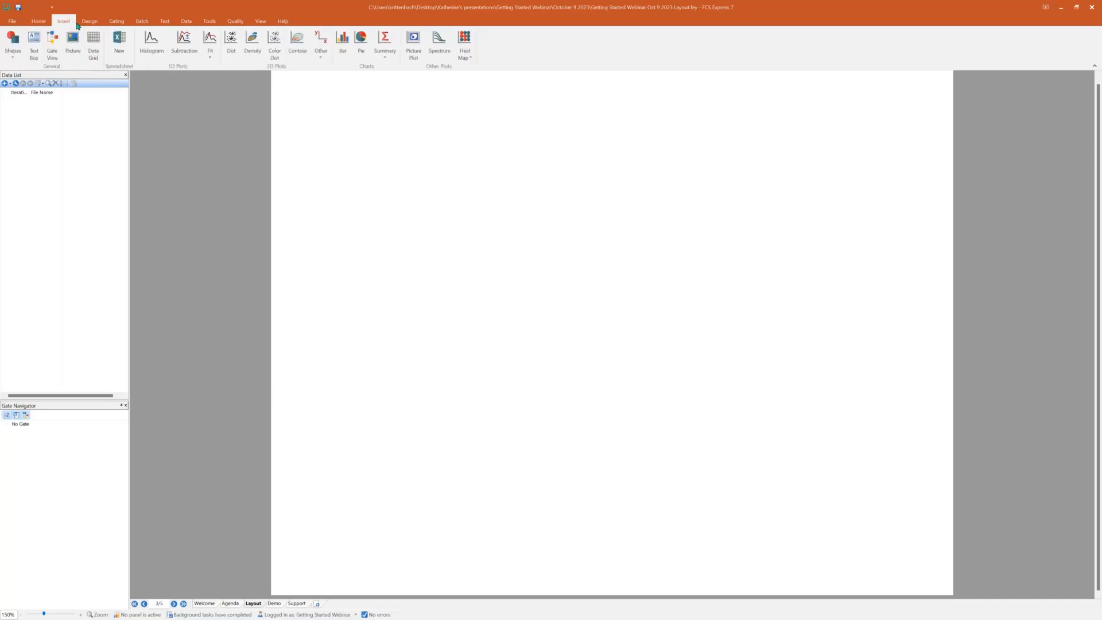
pyautogui.click(90, 23)
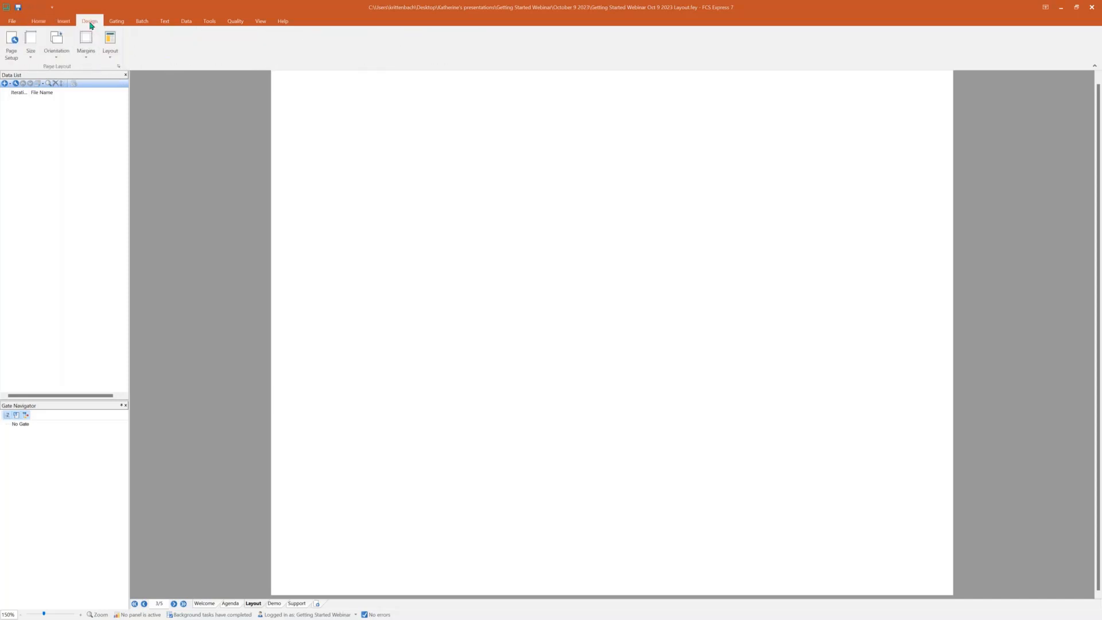
pyautogui.click(121, 23)
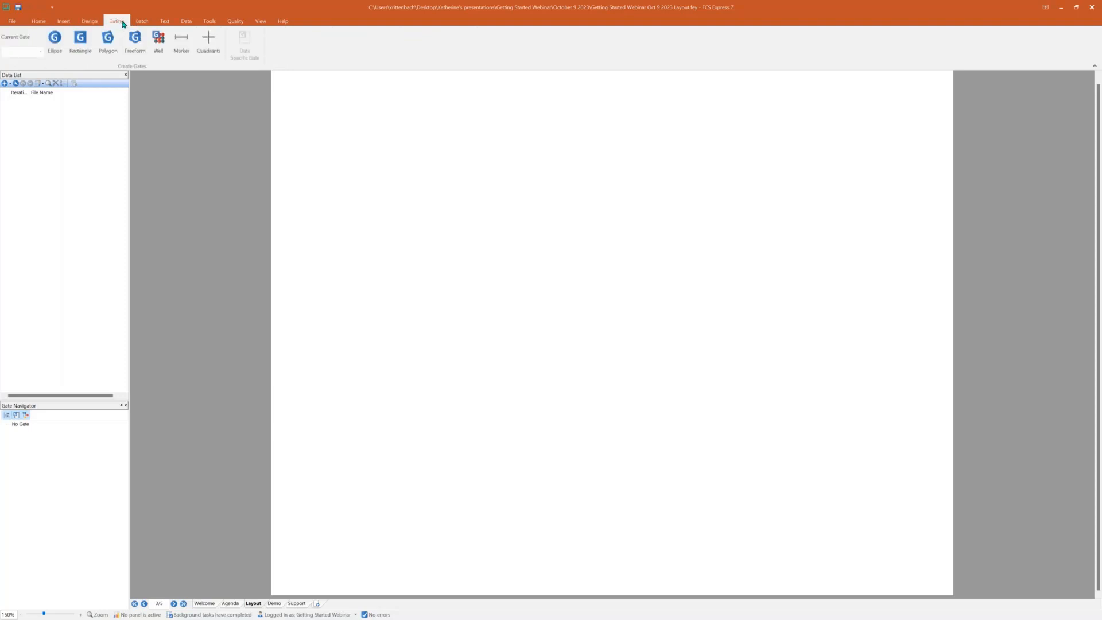
pyautogui.click(136, 23)
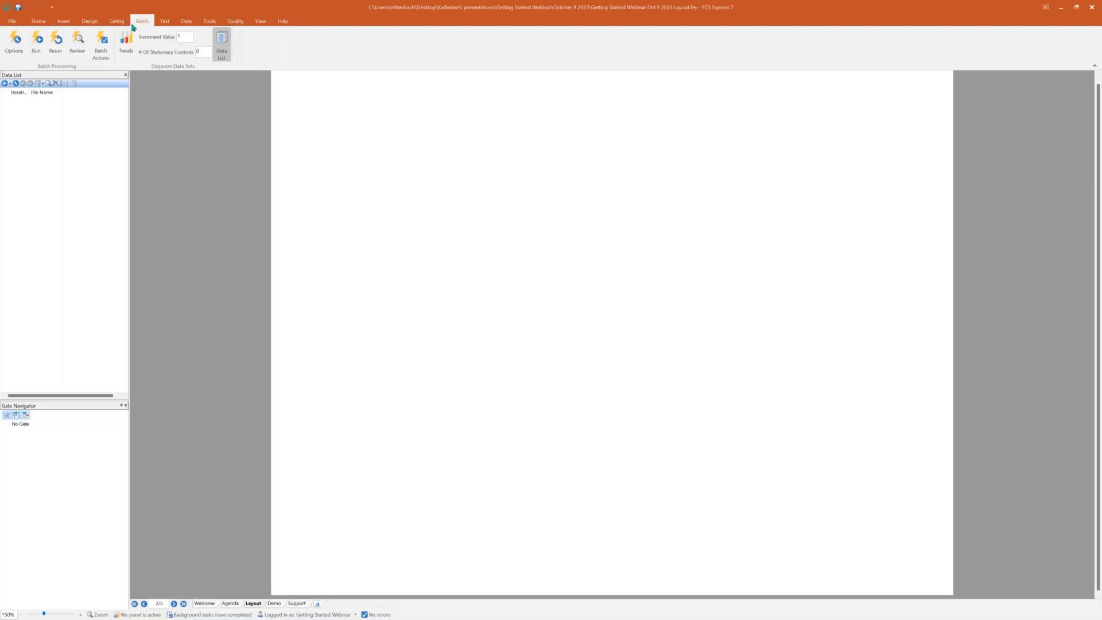
pyautogui.click(166, 24)
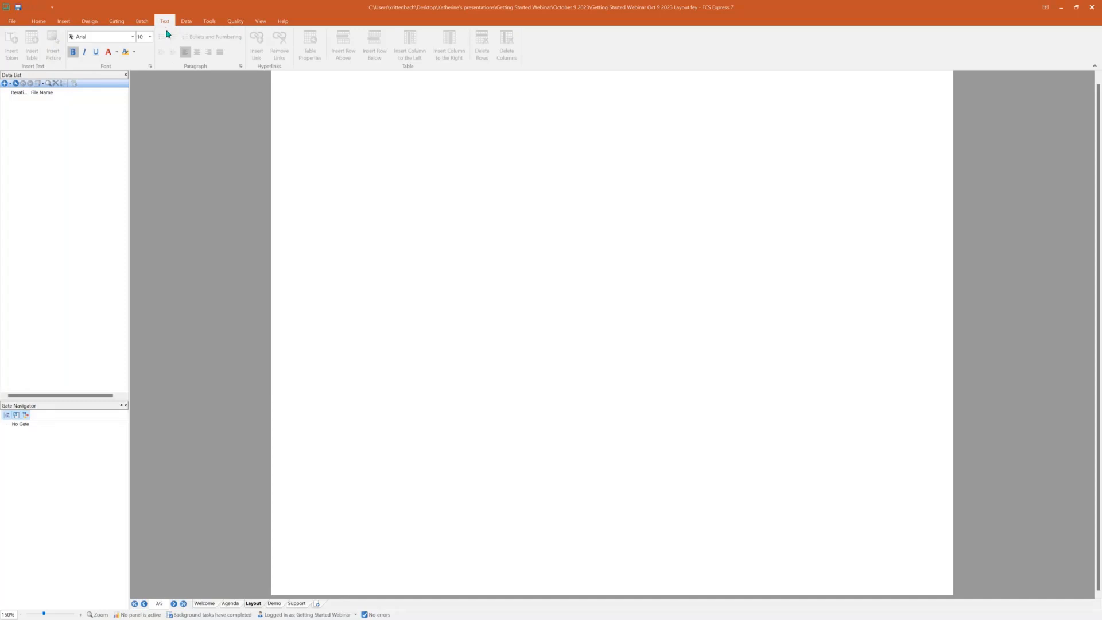
pyautogui.click(184, 22)
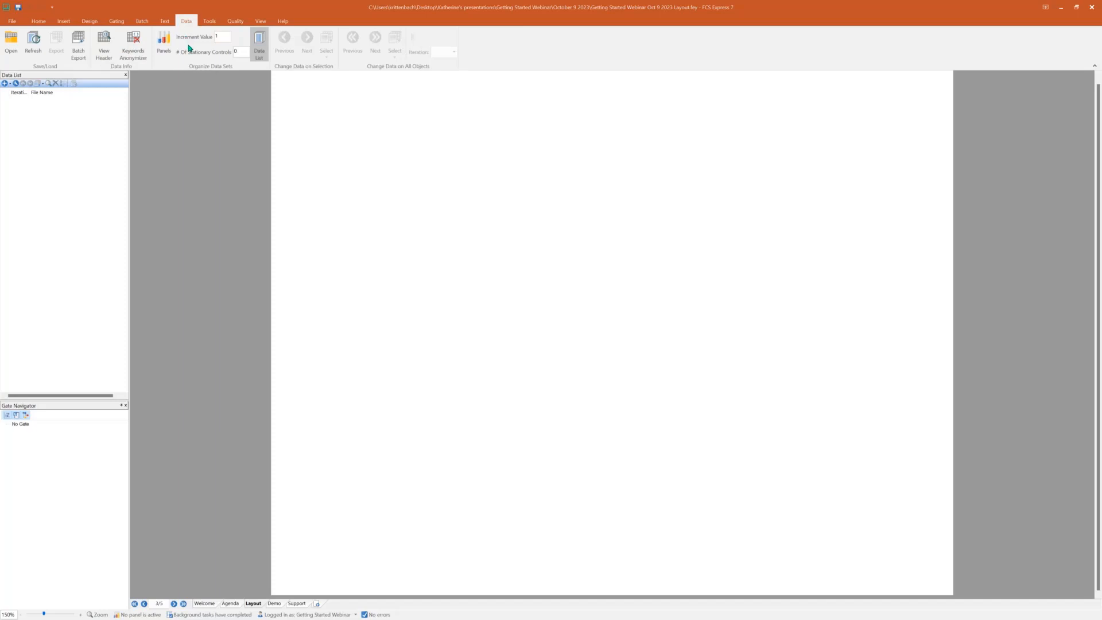
pyautogui.click(210, 21)
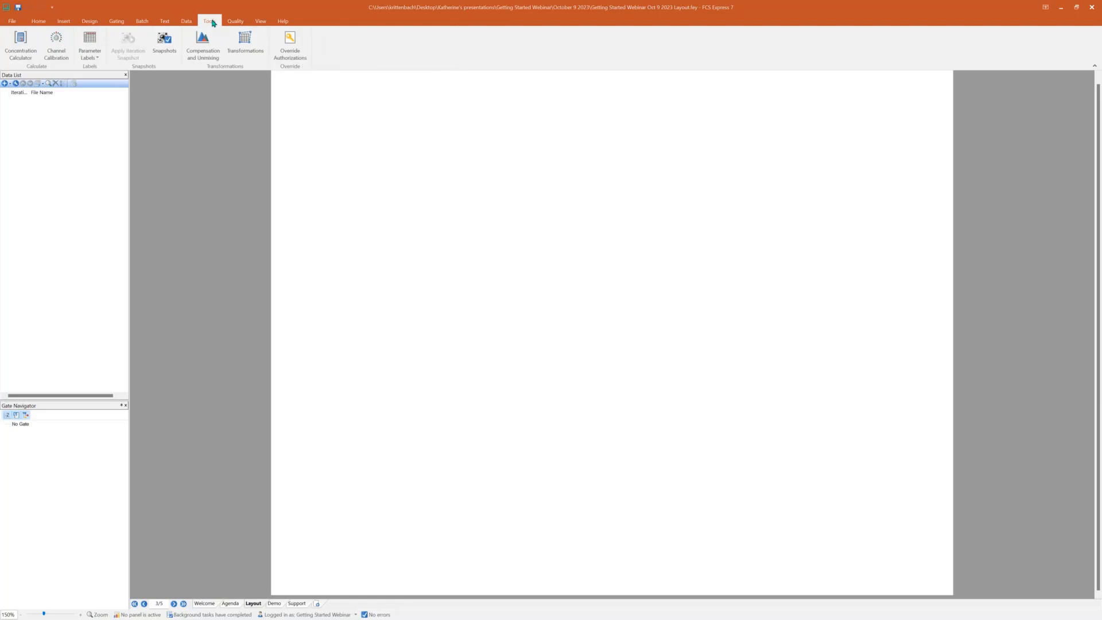
pyautogui.click(235, 22)
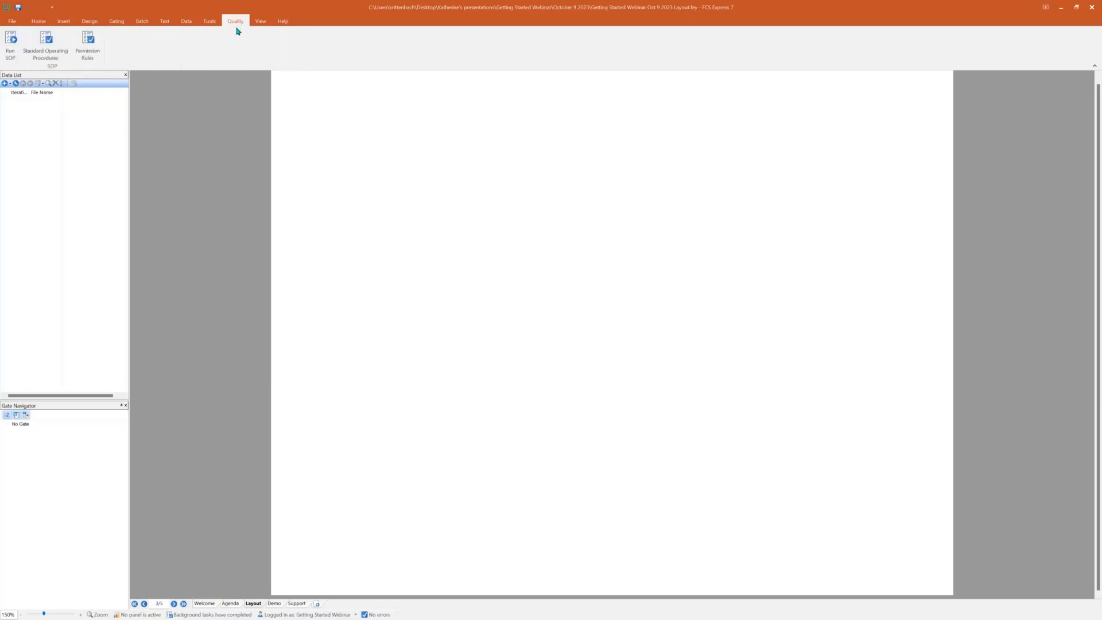
pyautogui.click(263, 26)
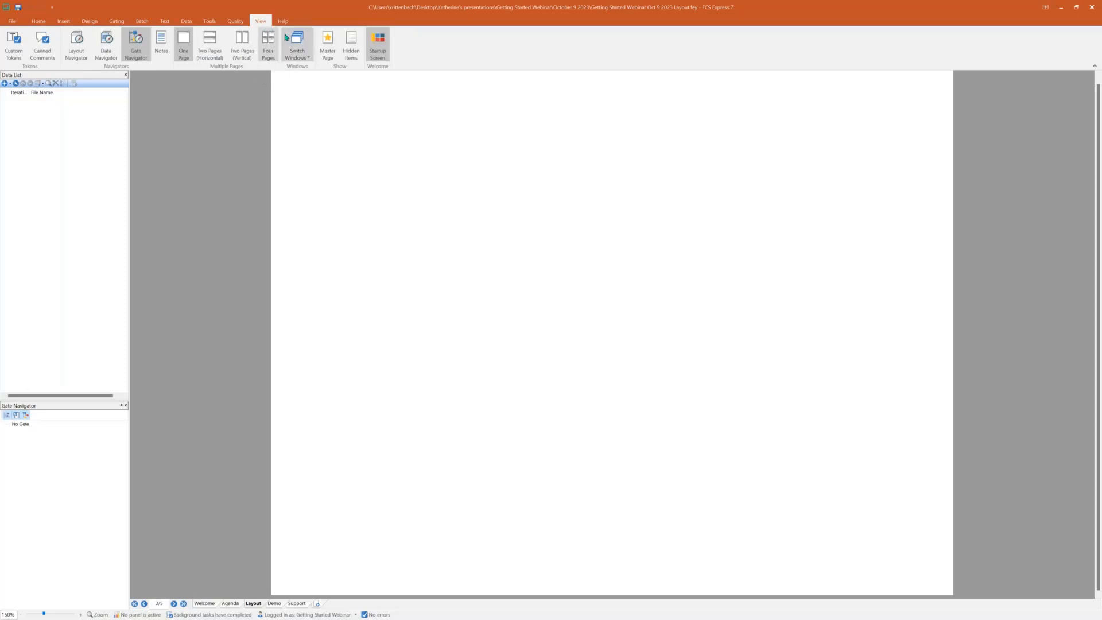
pyautogui.click(289, 22)
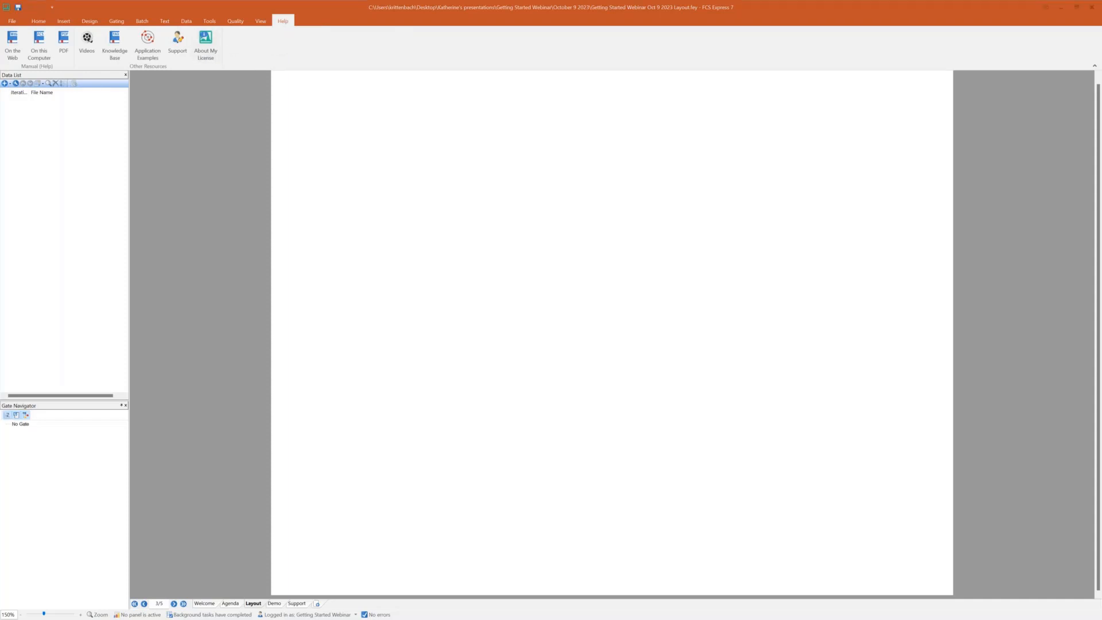
# Step: View the General settings in the user options and close them without making changes
pyautogui.click(11, 21)
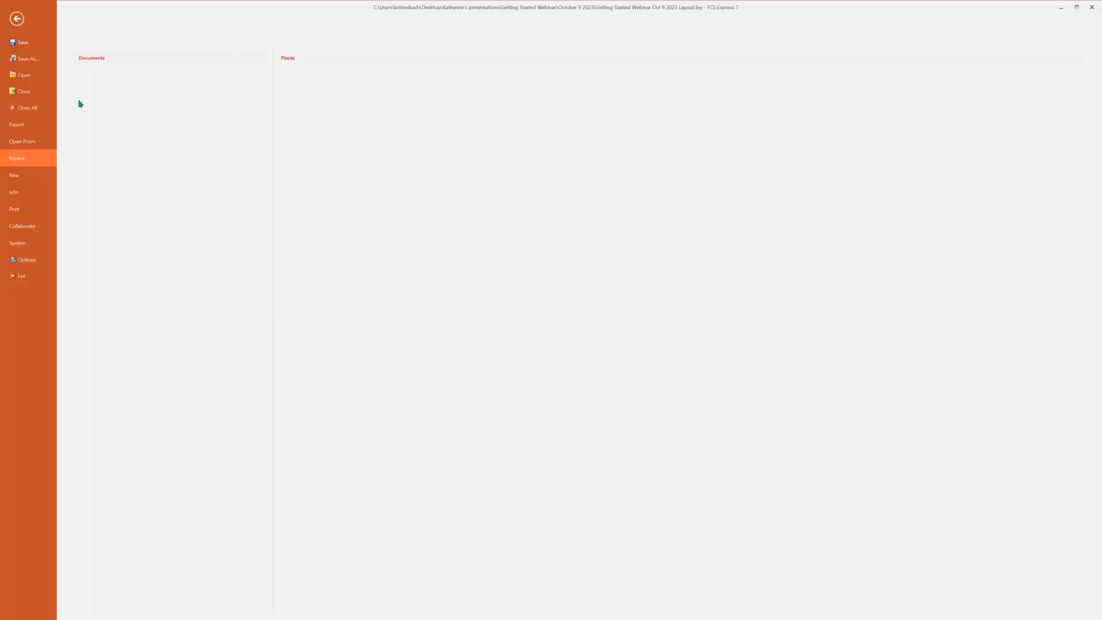
pyautogui.click(39, 261)
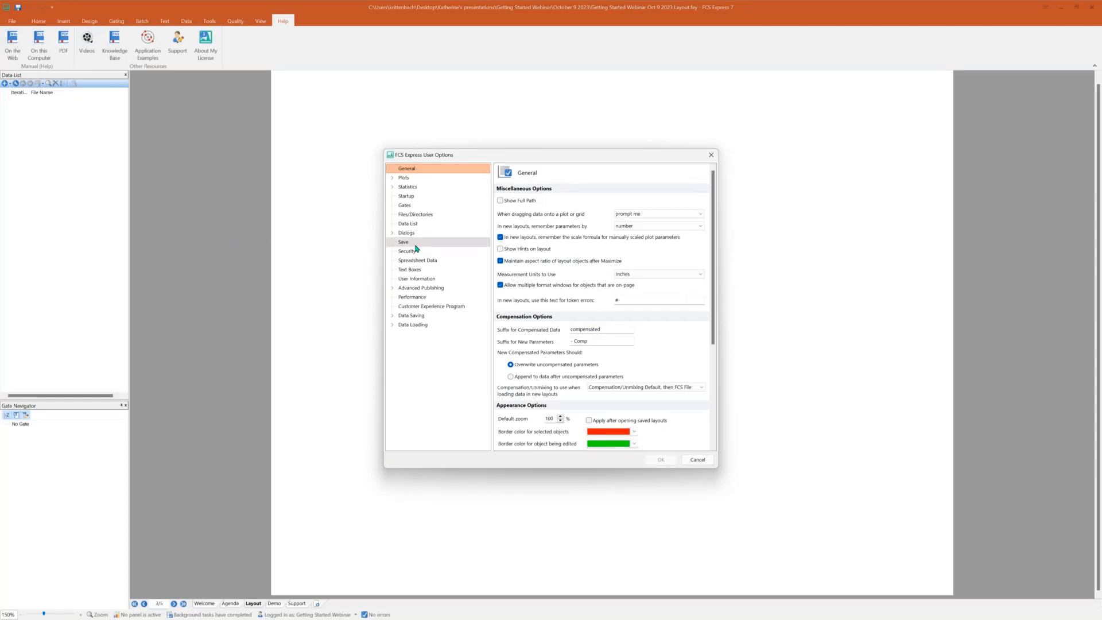
pyautogui.click(712, 155)
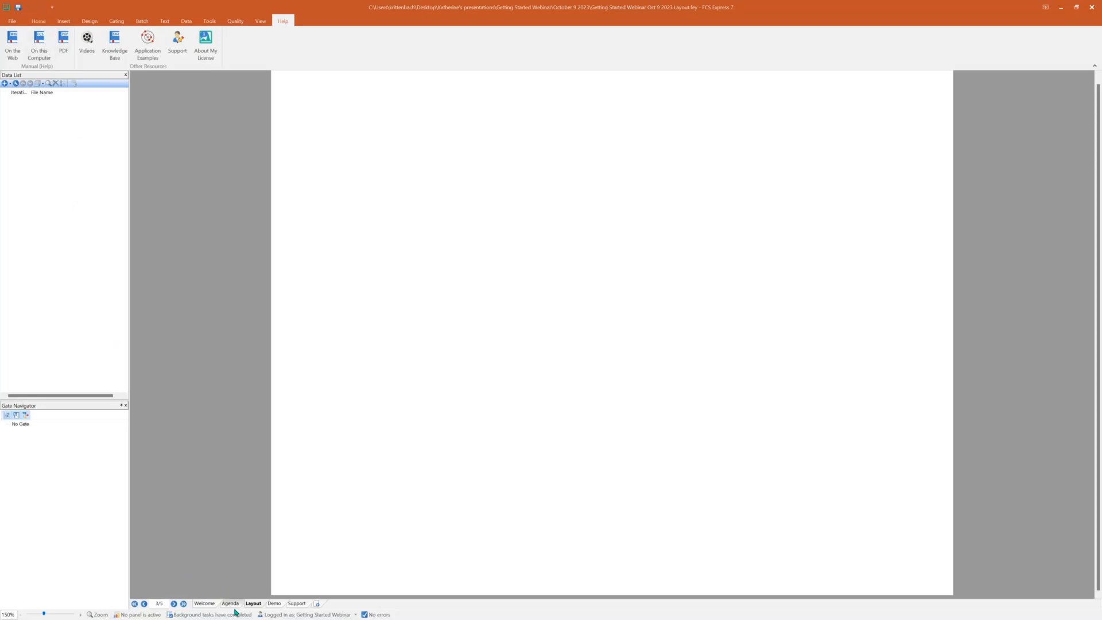
# Step: View the Demo page and its page commands, and return to the Layout page
pyautogui.rightClick(274, 603)
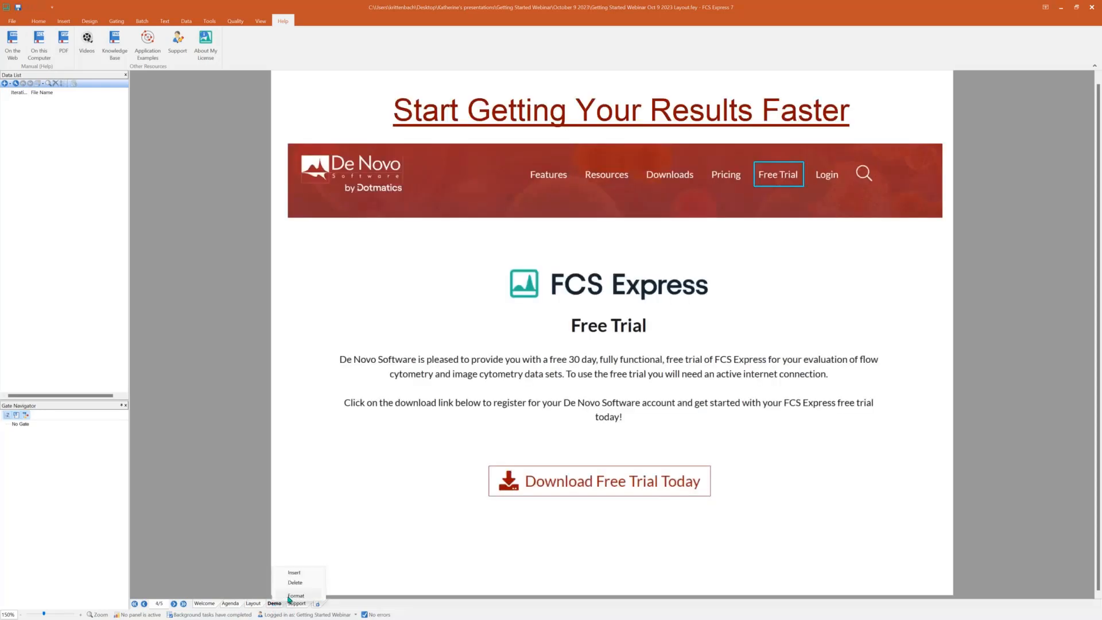
pyautogui.click(249, 604)
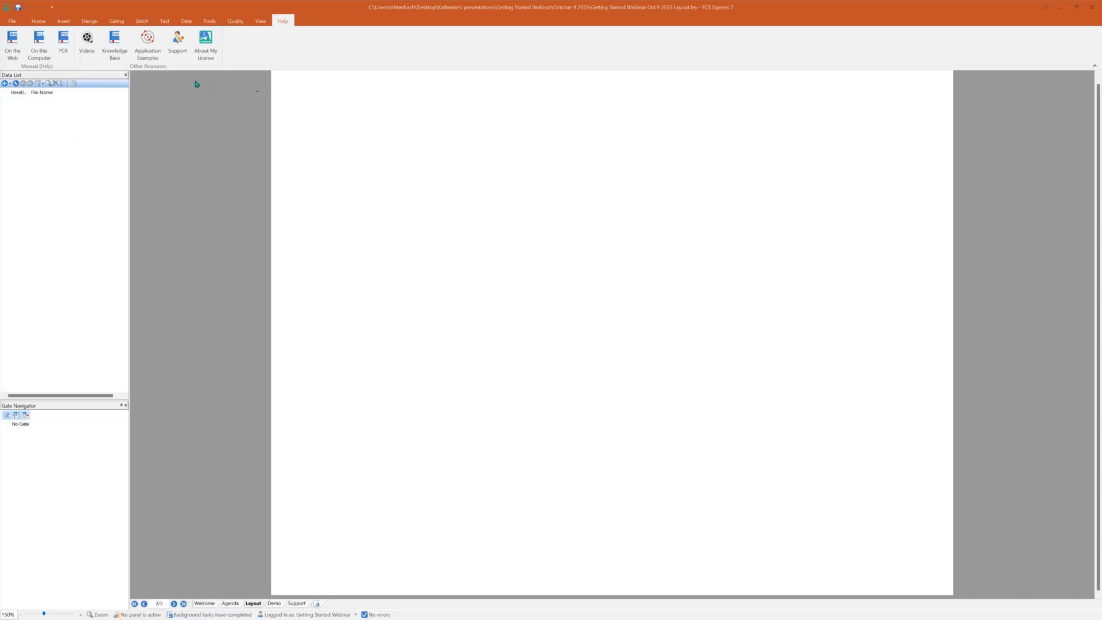
# Step: Insert a color dot plot near the Layout page's upper-left corner, loading Sample1.fcs from the Sample Data folder as an FCS file
pyautogui.click(68, 24)
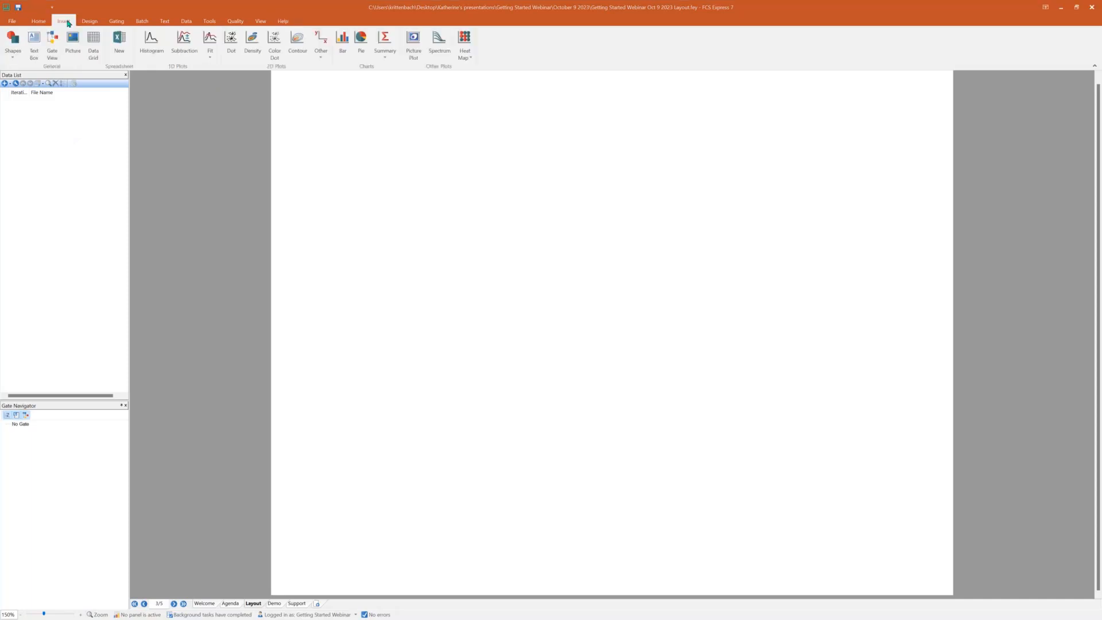
pyautogui.click(275, 57)
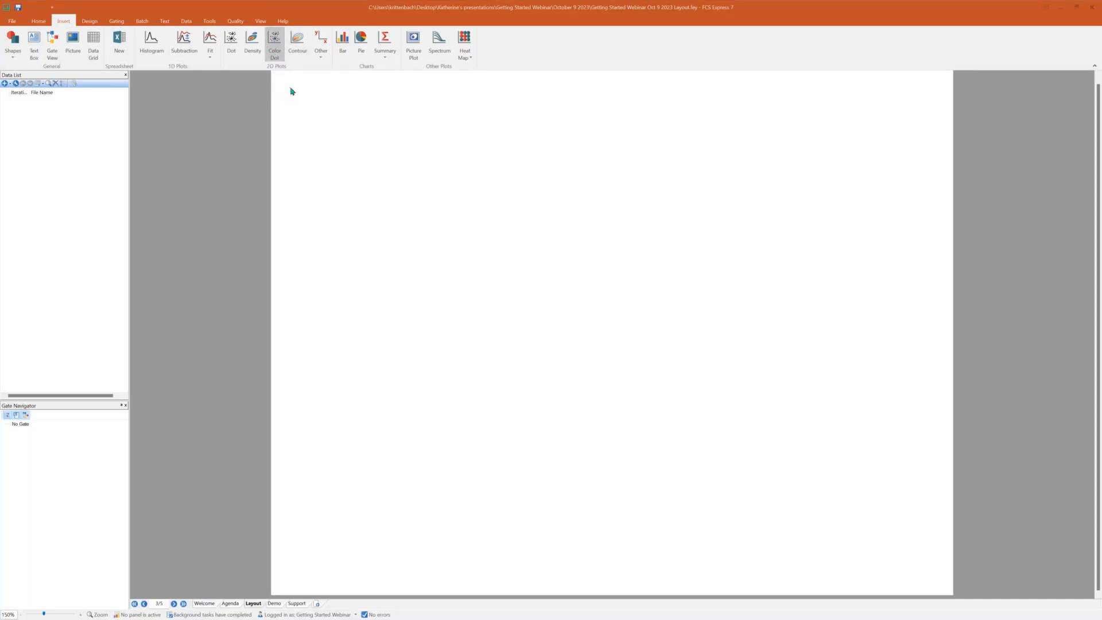
pyautogui.moveTo(0, 232); pyautogui.dragTo(349, 212)
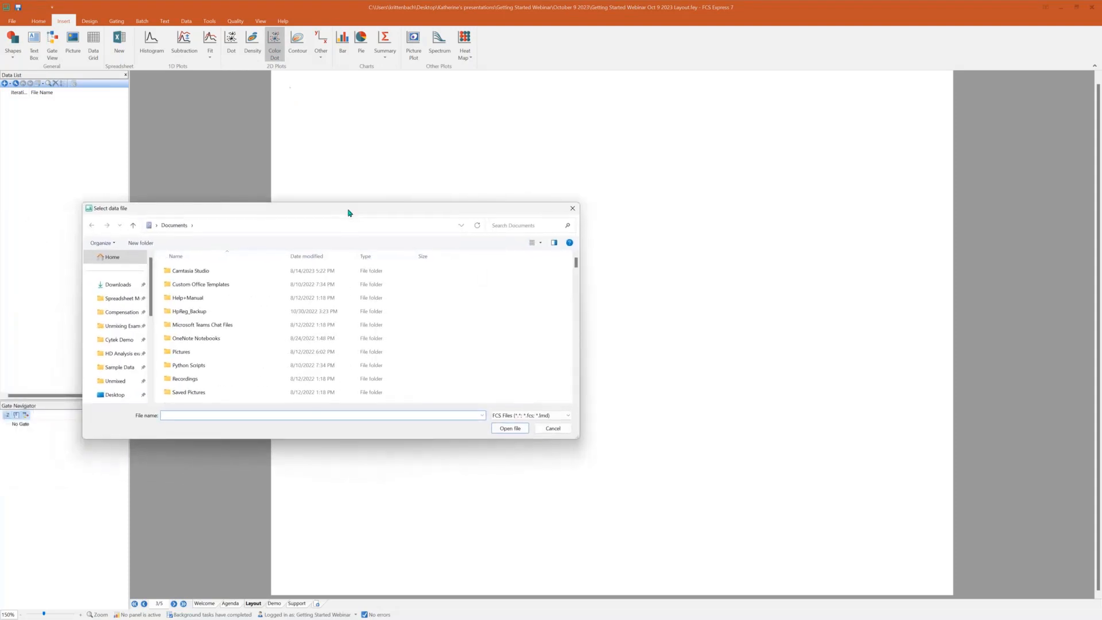
pyautogui.click(119, 367)
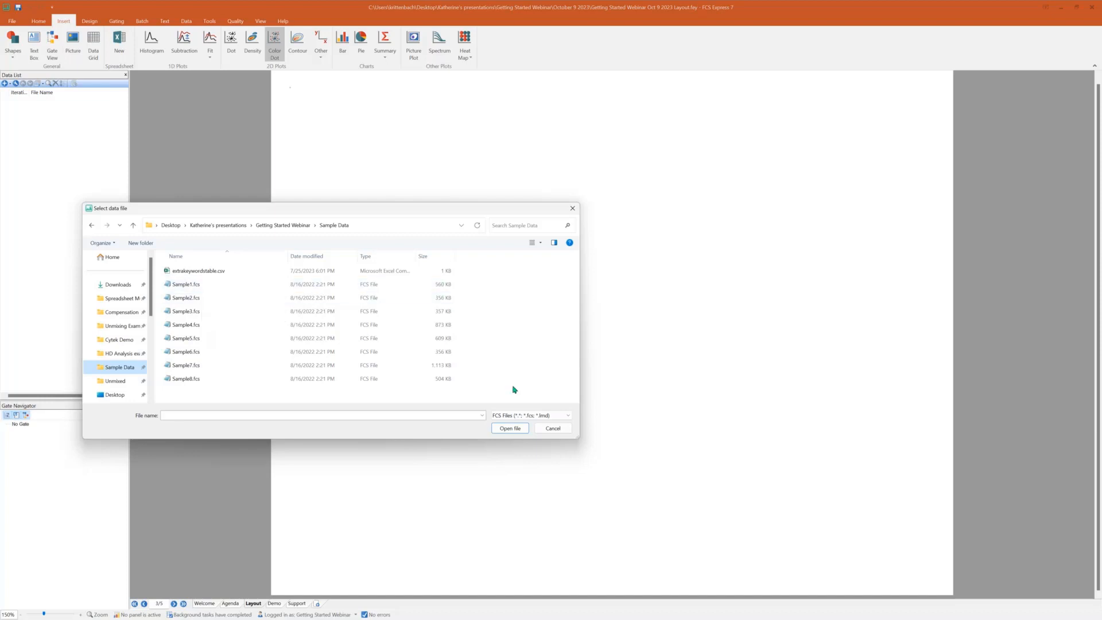
pyautogui.click(555, 418)
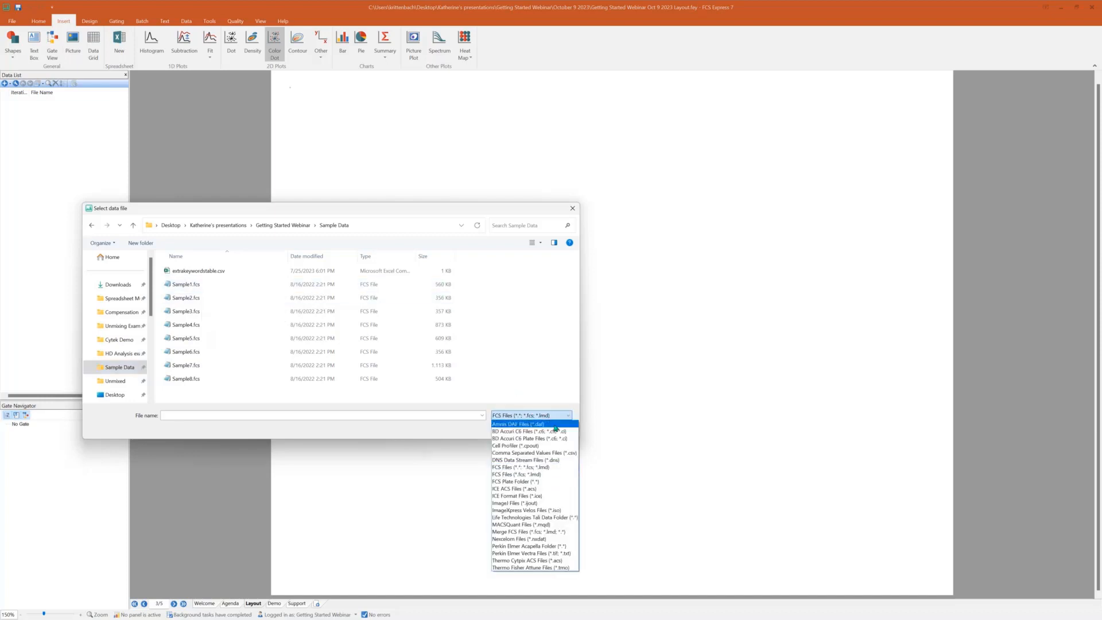
pyautogui.click(555, 467)
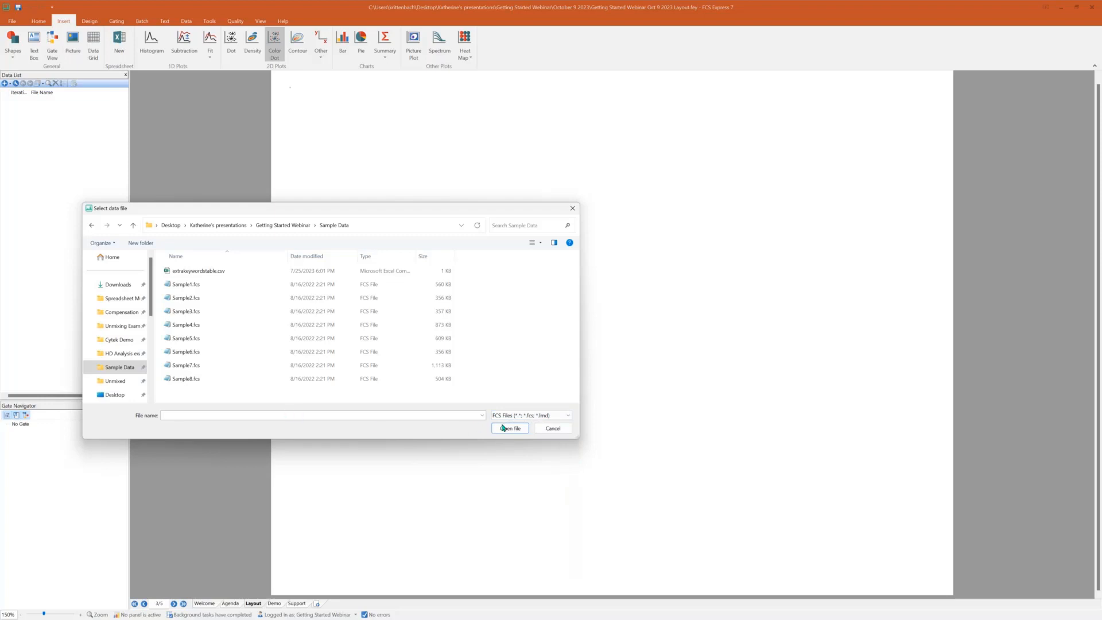
pyautogui.click(548, 413)
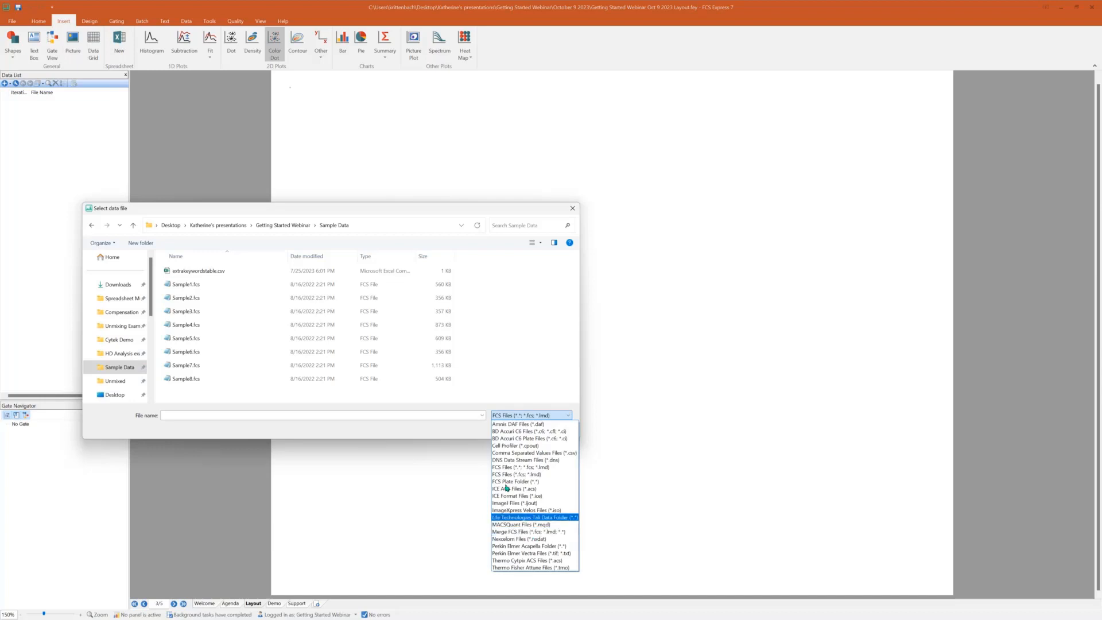
pyautogui.click(503, 418)
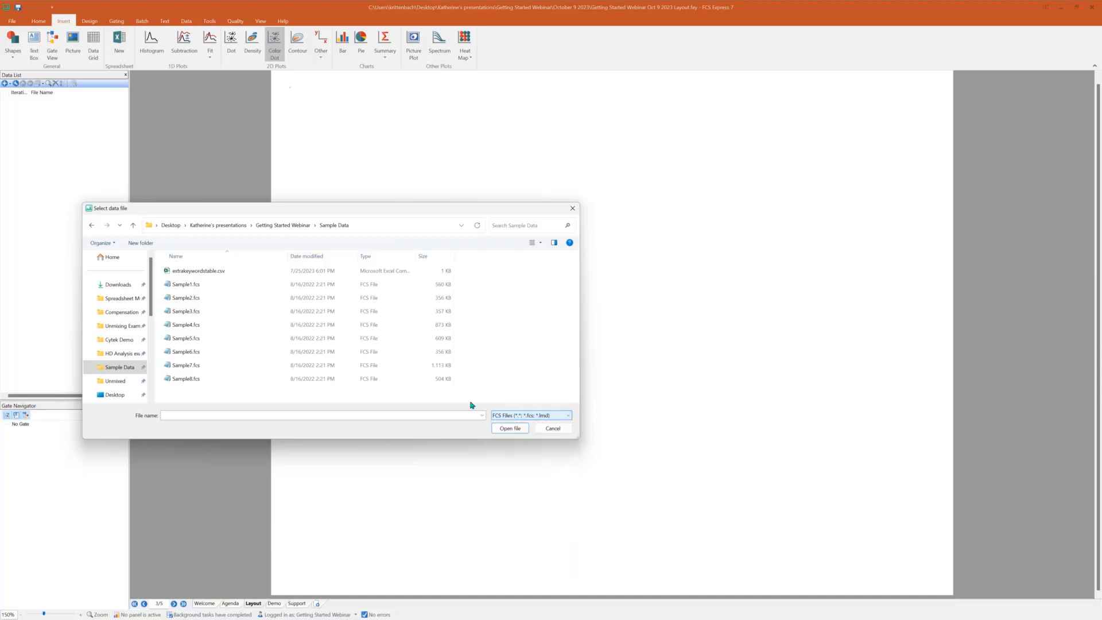
pyautogui.click(185, 287)
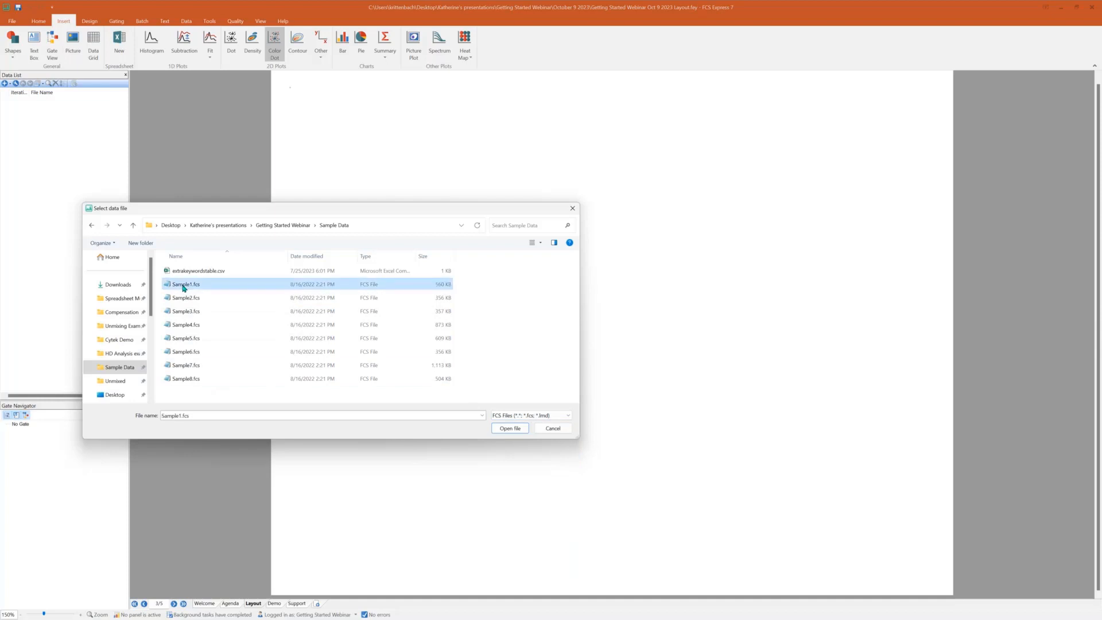
pyautogui.click(521, 432)
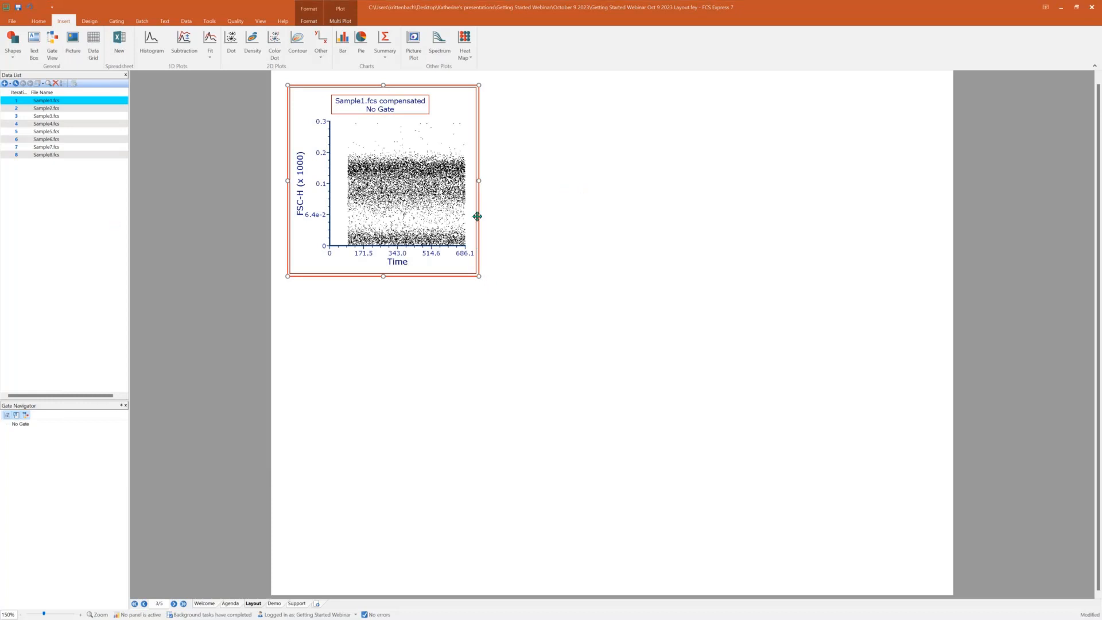
# Step: Make the plot slightly smaller and set its X axis to FSC-H and its Y axis to SSC-A
pyautogui.moveTo(478, 276); pyautogui.dragTo(459, 249)
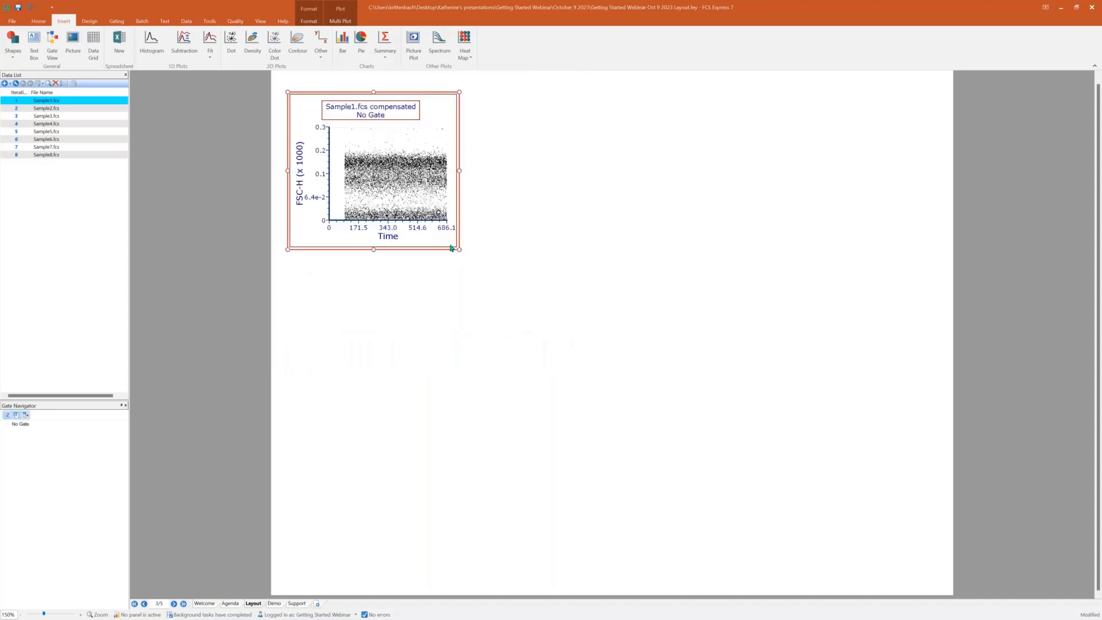
pyautogui.click(392, 238)
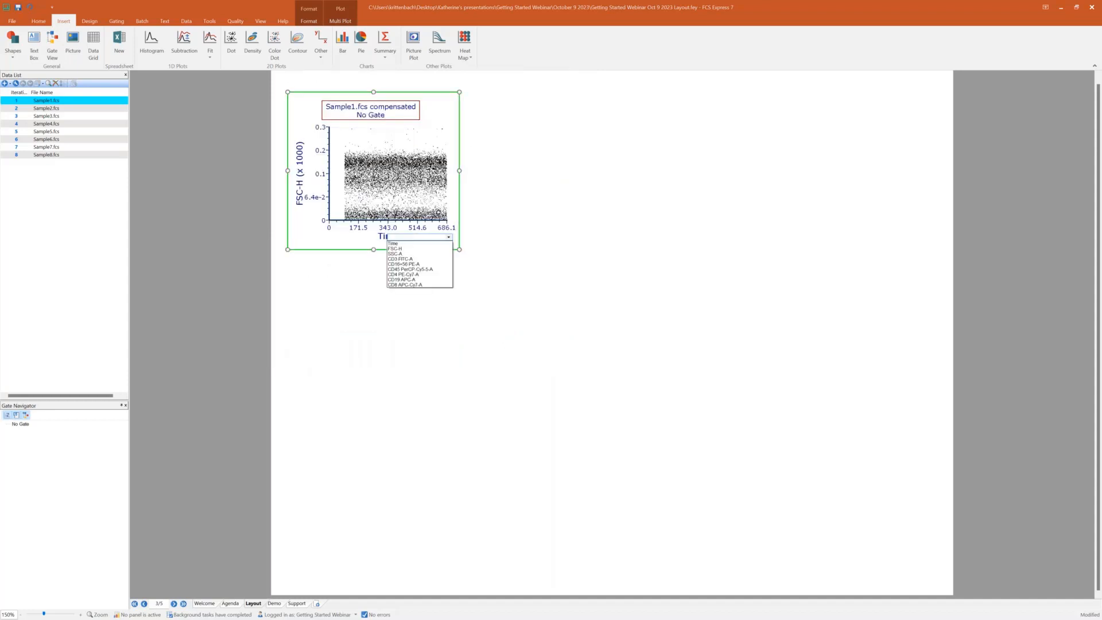
pyautogui.click(408, 249)
pyautogui.click(308, 172)
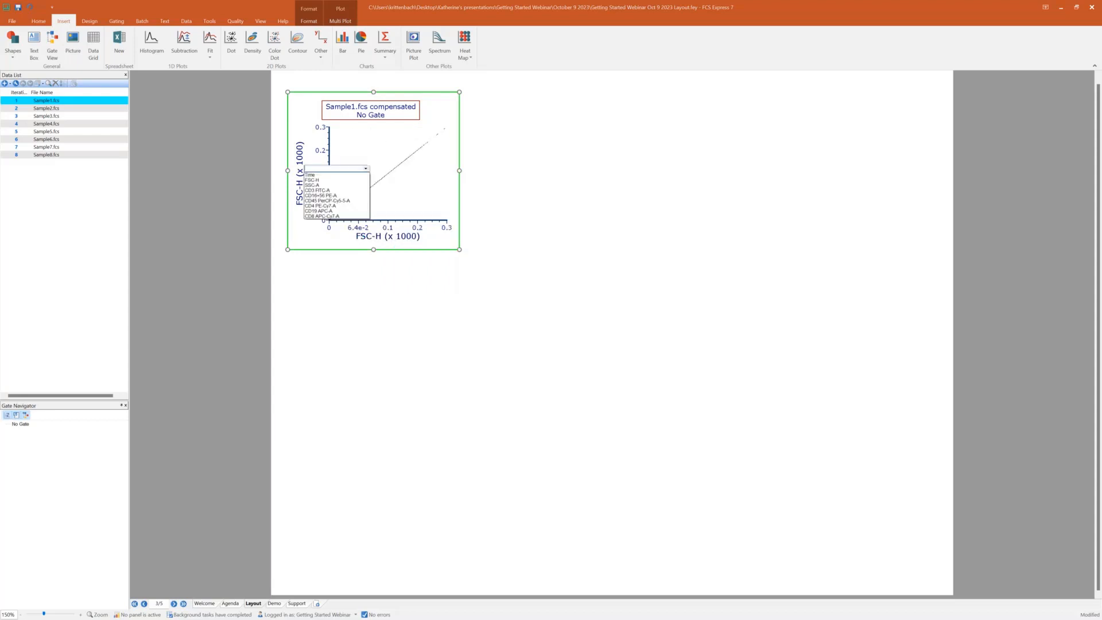
pyautogui.click(318, 189)
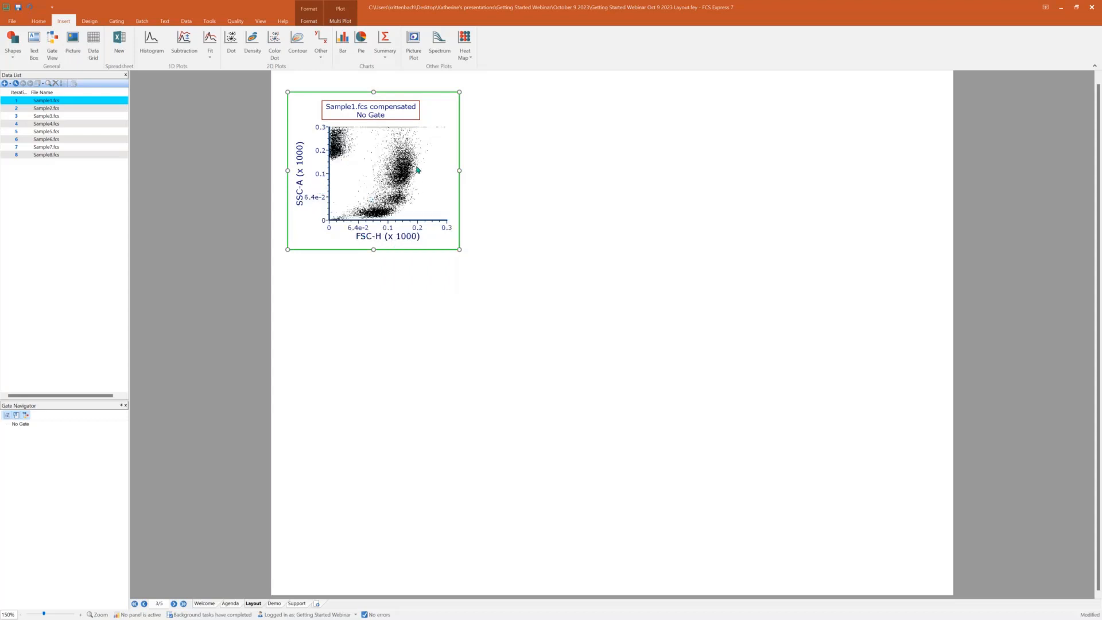
# Step: Copy the FSC-H versus SSC-A plot and paste the duplicate beside the original, roughly aligned with its upper edge
pyautogui.rightClick(434, 169)
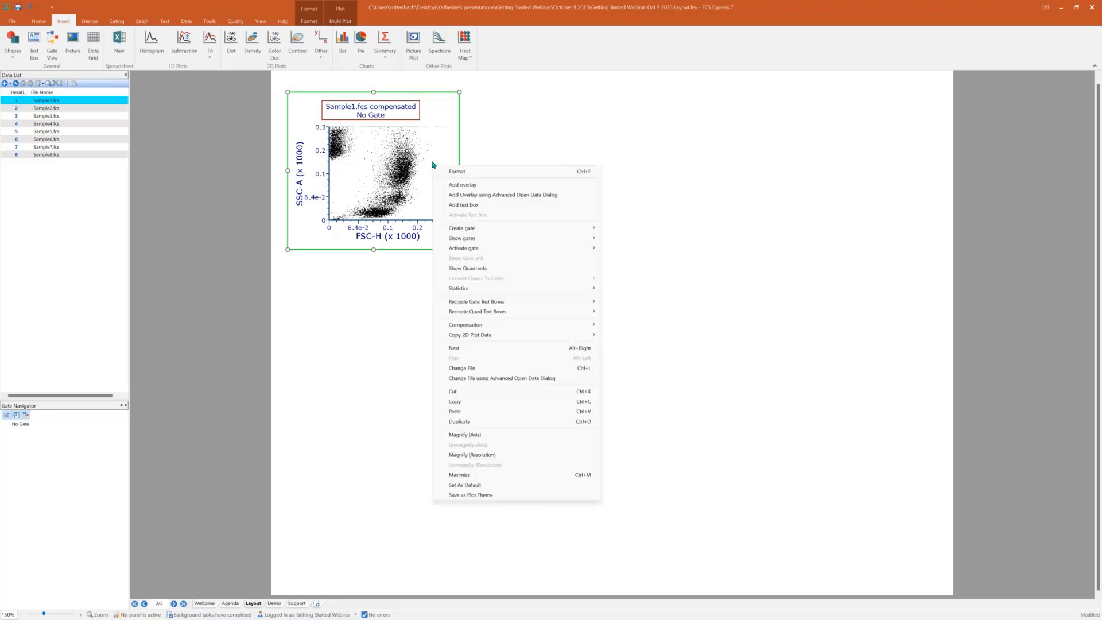
pyautogui.click(474, 402)
pyautogui.rightClick(497, 164)
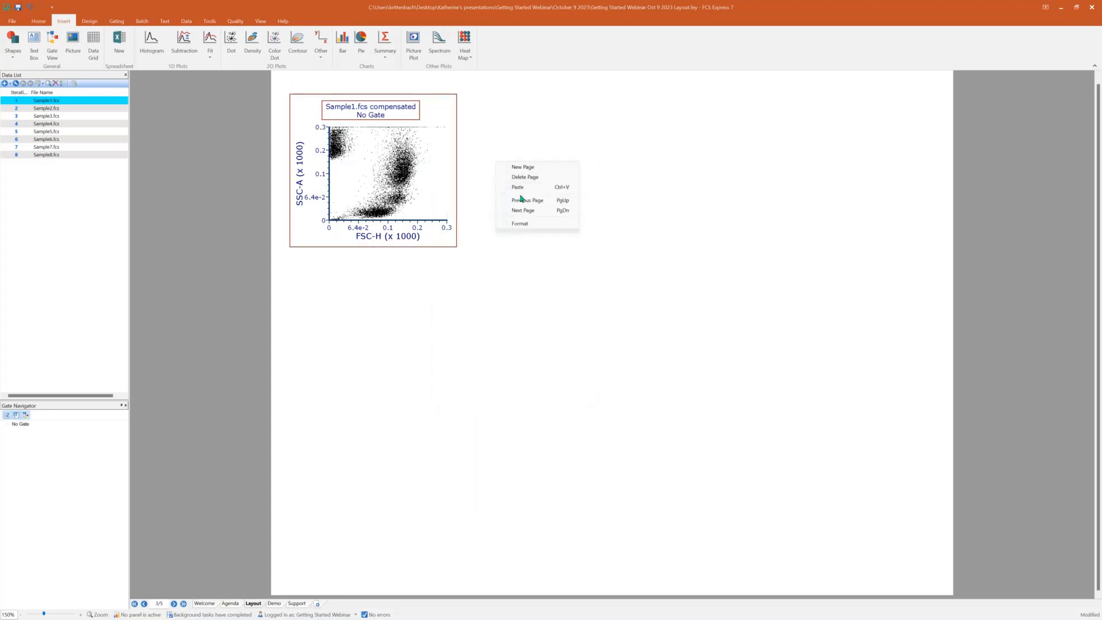
pyautogui.click(521, 186)
pyautogui.moveTo(522, 159); pyautogui.dragTo(499, 96)
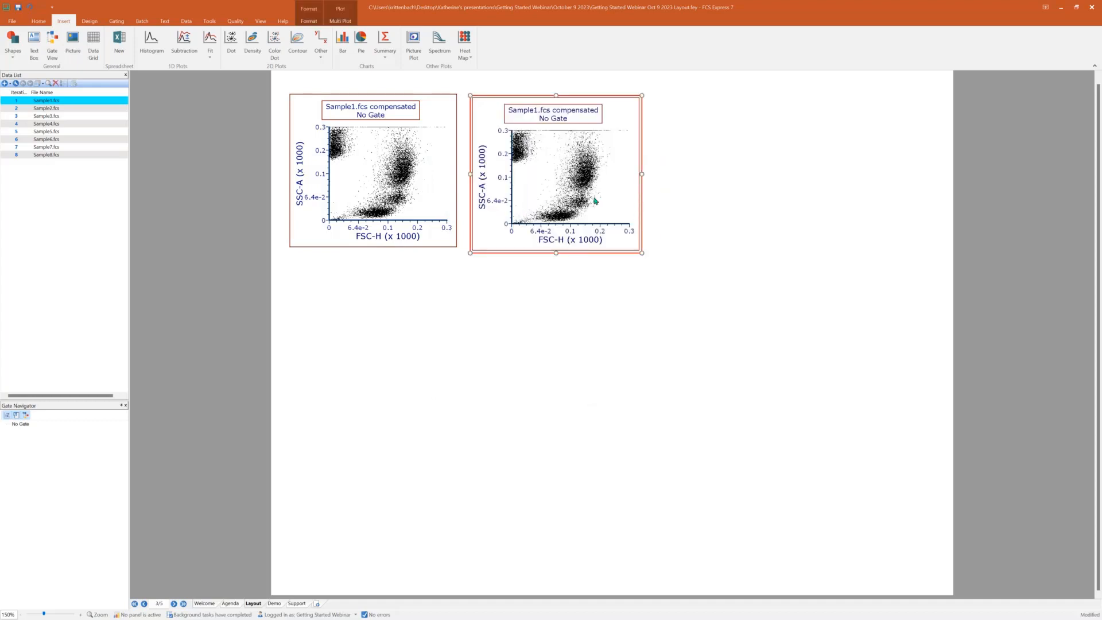
# Step: Bring up the available commands for the duplicated FSC-H versus SSC-A plot
pyautogui.rightClick(616, 193)
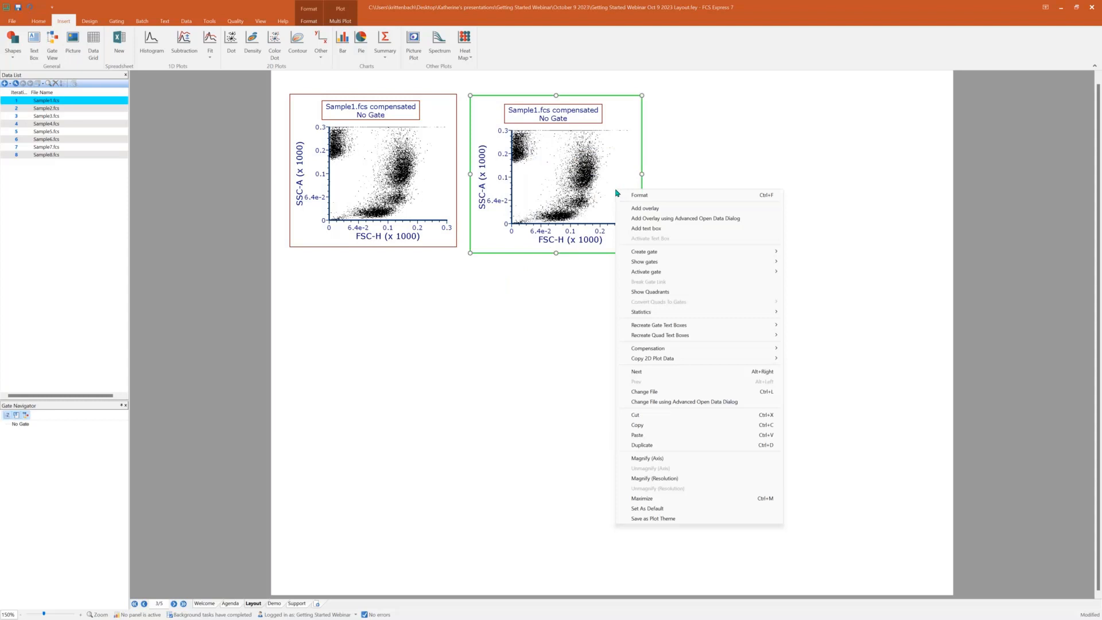
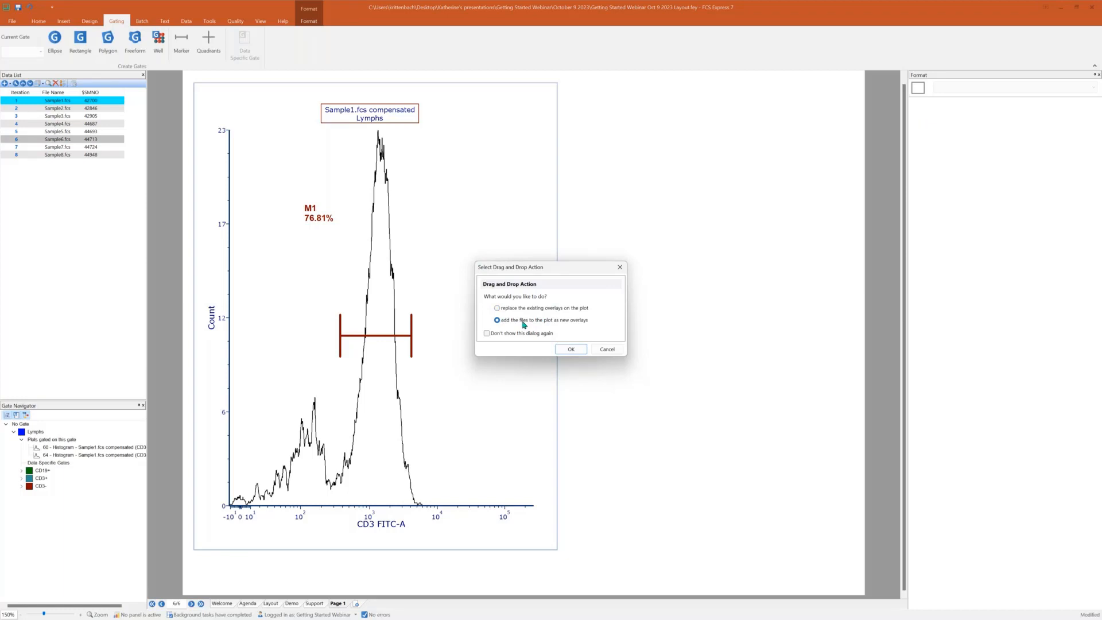
# Step: Add Sample6.fcs as a new overlay on the CD3 FITC-A histogram, and undo the addition
pyautogui.click(581, 354)
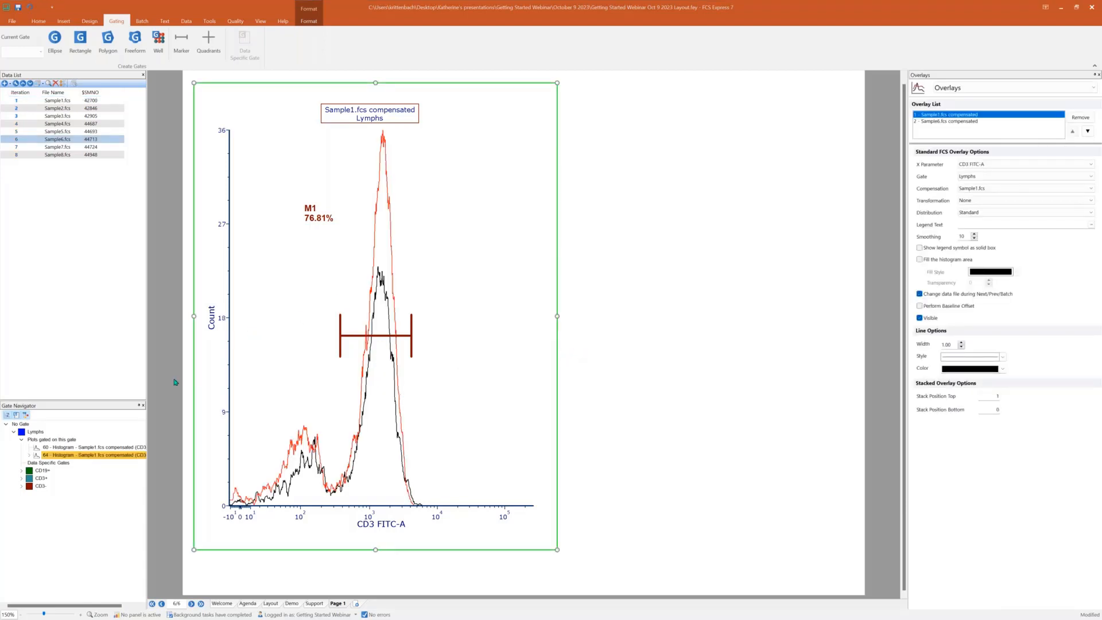
pyautogui.click(30, 7)
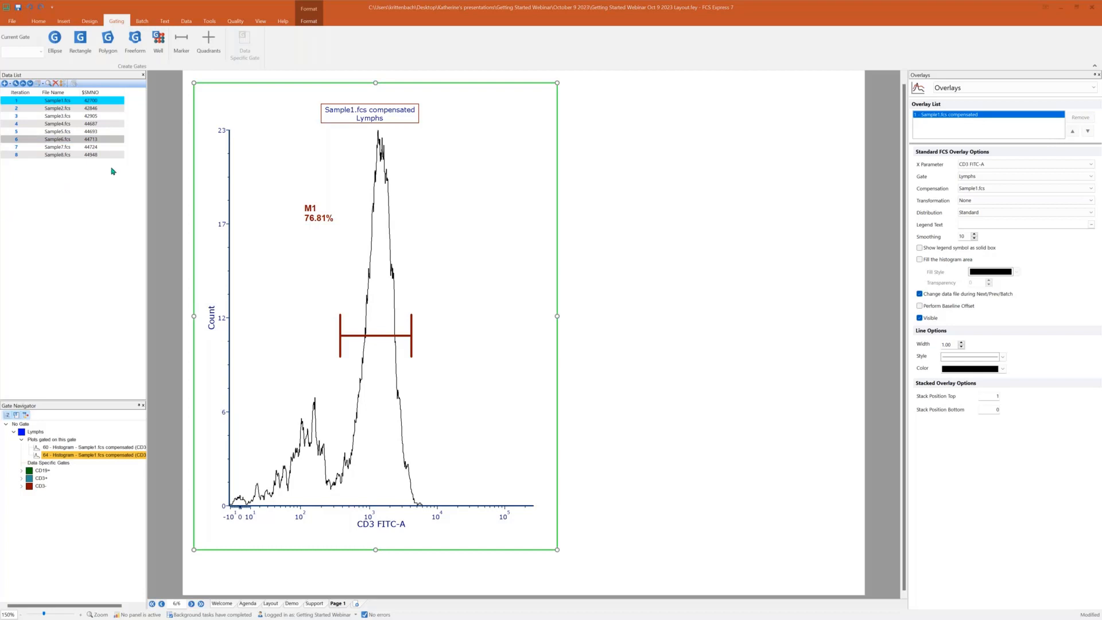
# Step: Add Sample2.fcs through Sample8.fcs from the data list to the CD3 FITC-A histogram as new overlays
pyautogui.moveTo(91, 170); pyautogui.dragTo(60, 113)
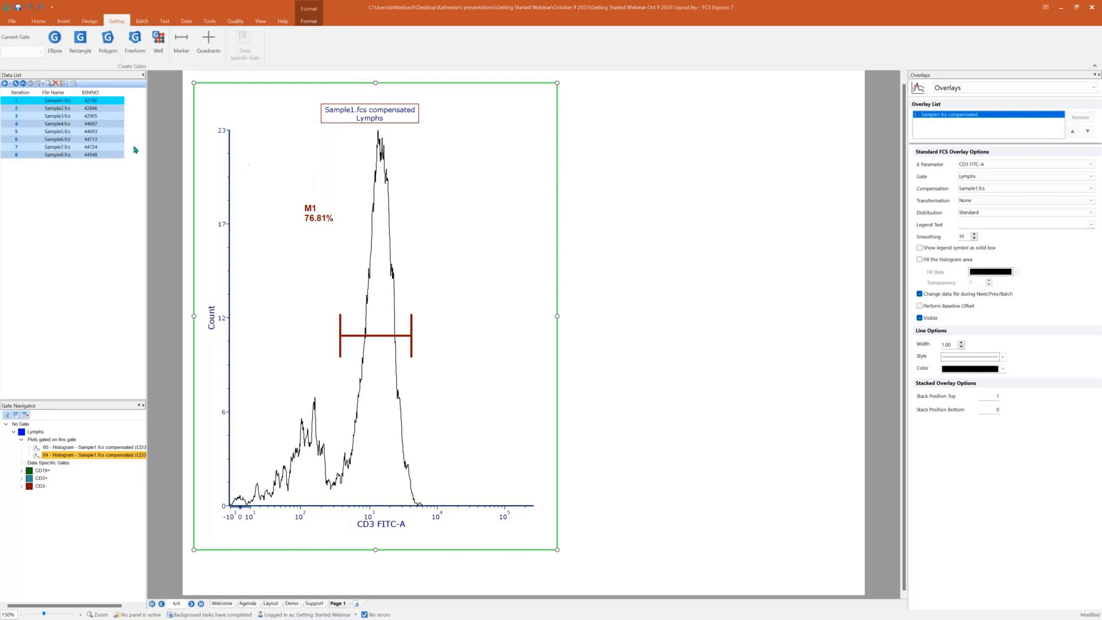
pyautogui.moveTo(52, 125); pyautogui.dragTo(291, 168)
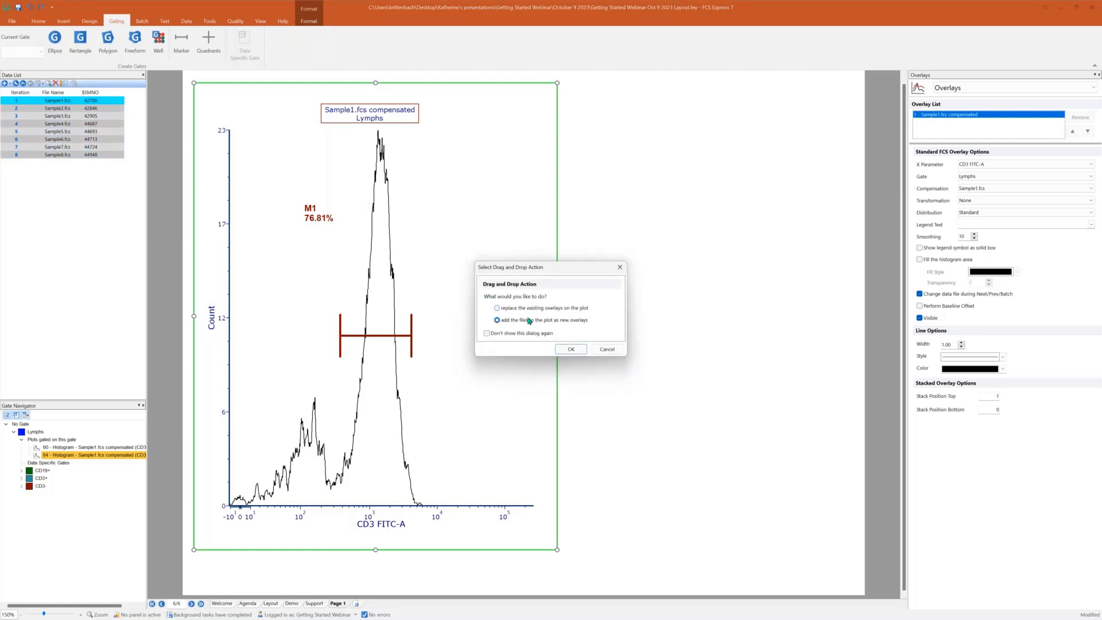
pyautogui.click(570, 349)
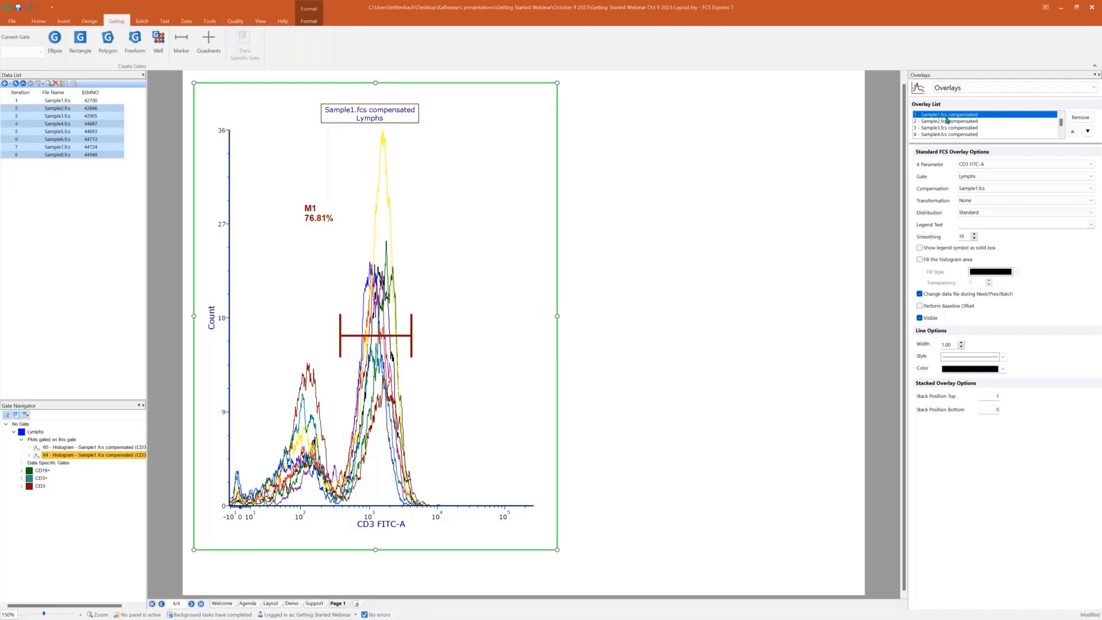
# Step: Fill the Sample1.fcs overlay's histogram area with a diagonal hatch pattern and set its line color to blue
pyautogui.scroll(-2, 948, 130)
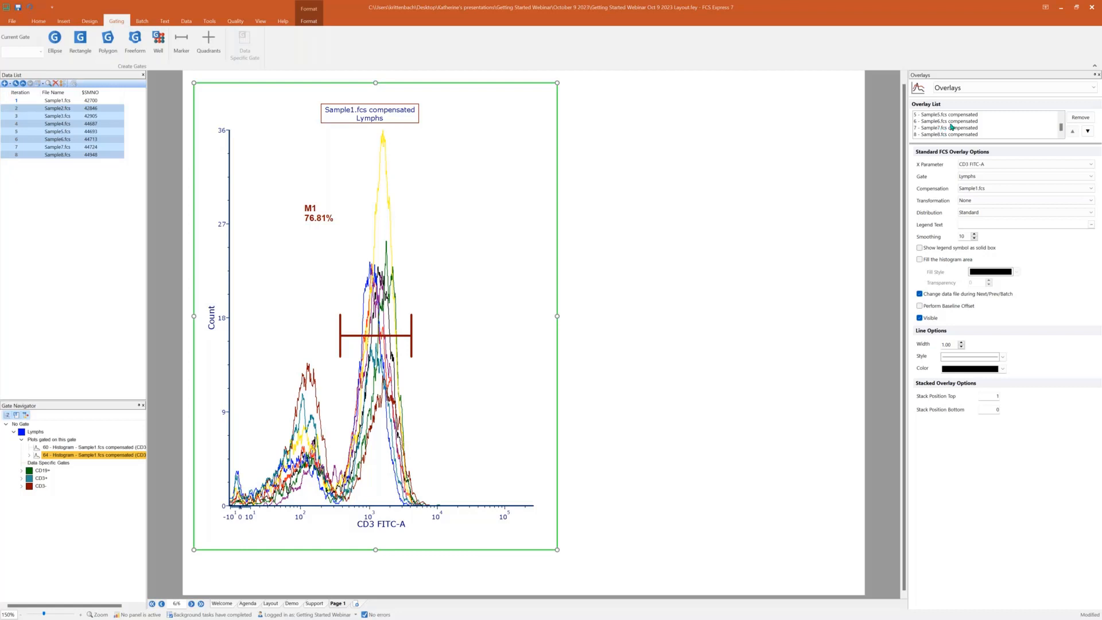
pyautogui.scroll(2, 952, 122)
pyautogui.click(953, 116)
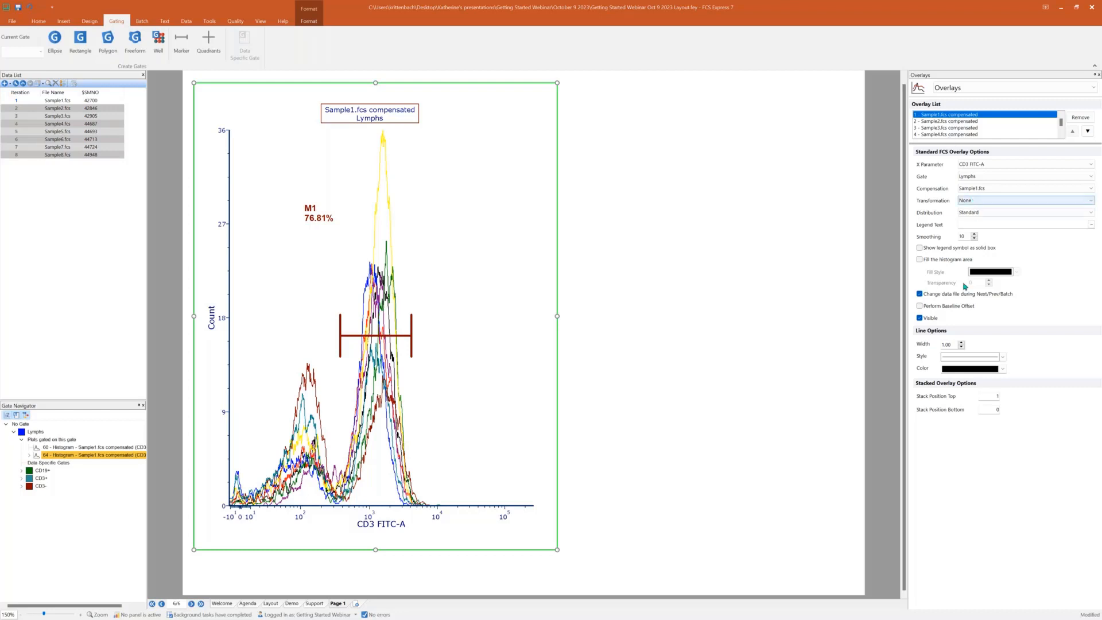
pyautogui.click(952, 260)
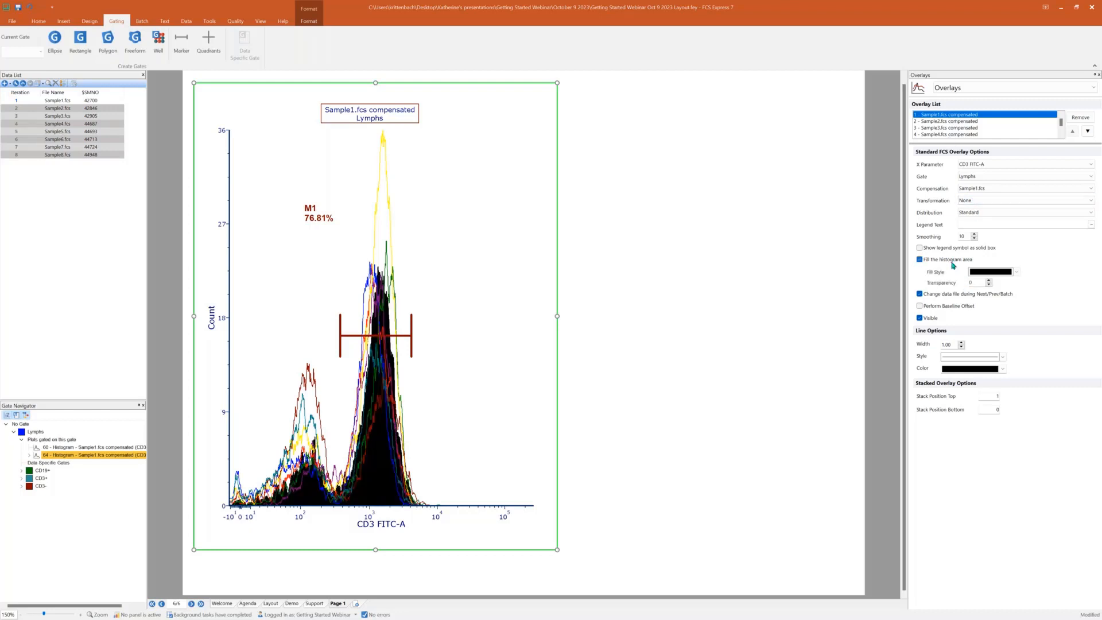
pyautogui.click(999, 274)
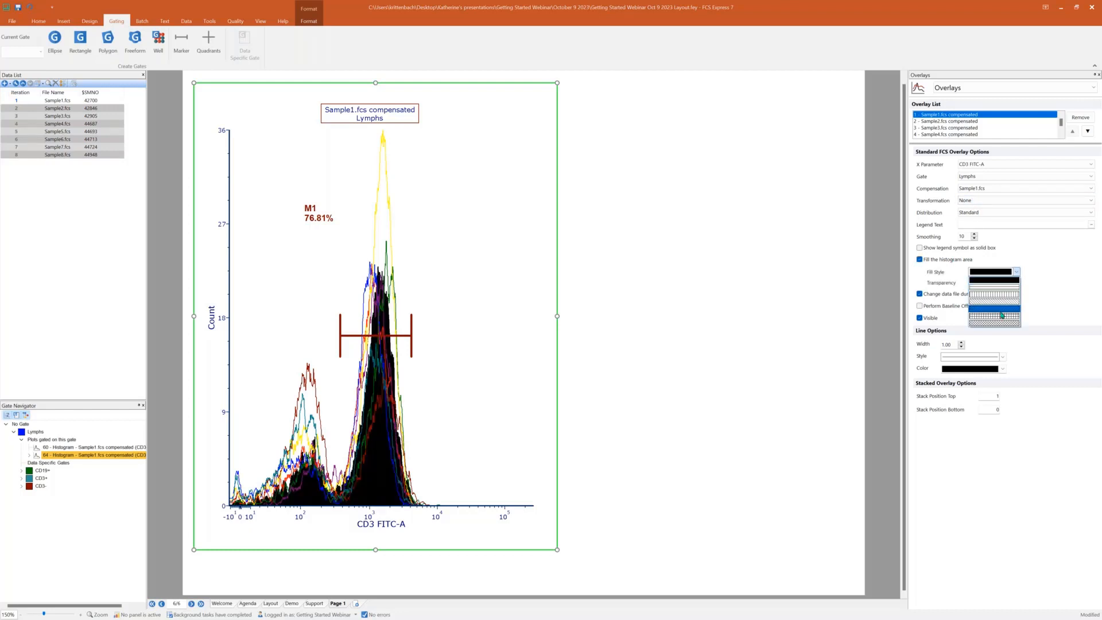
pyautogui.click(1000, 312)
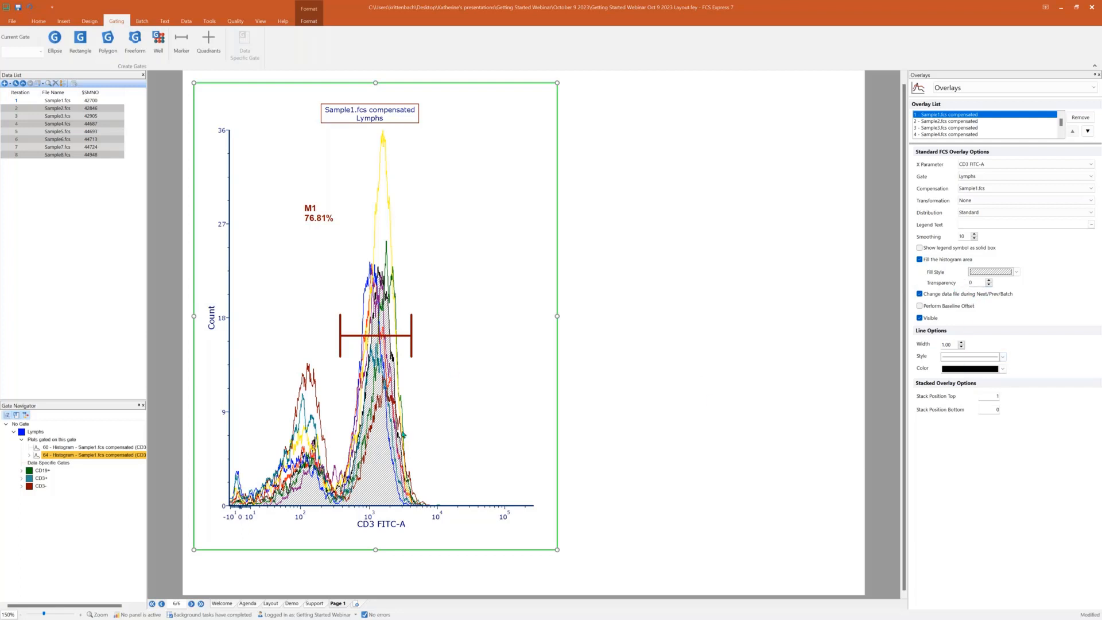
pyautogui.click(1002, 368)
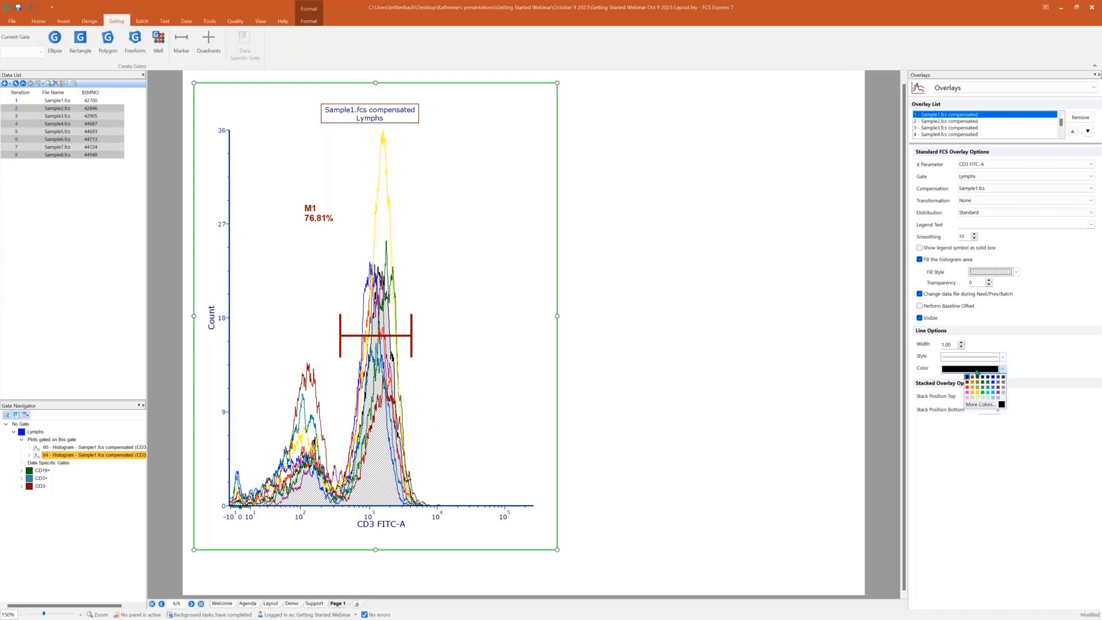
pyautogui.click(994, 387)
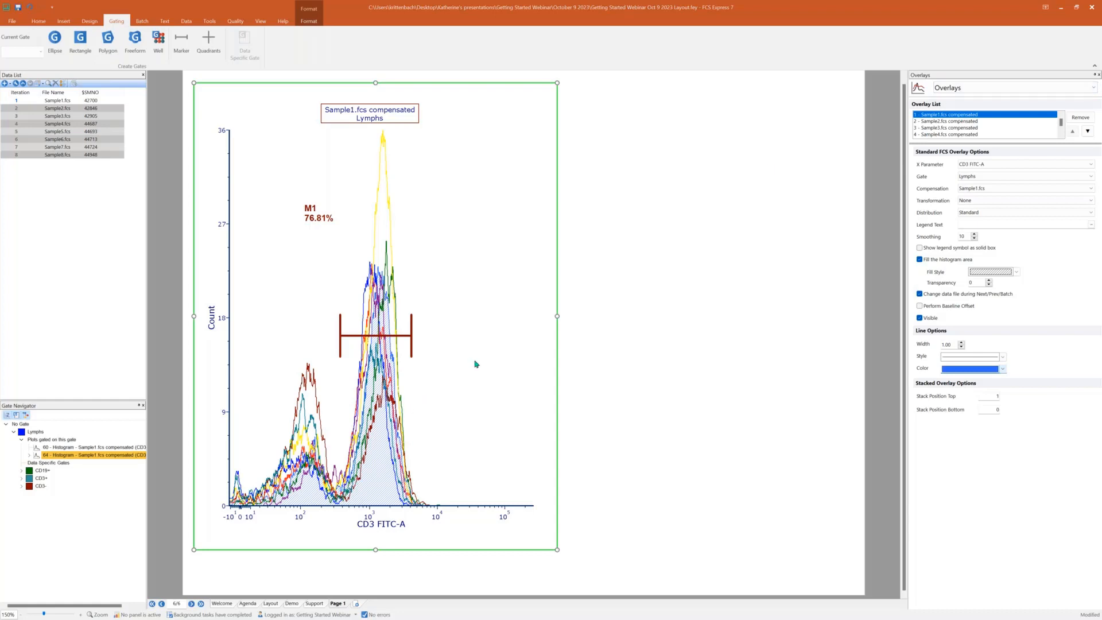
# Step: Make the overlay histogram's legend visible
pyautogui.click(976, 90)
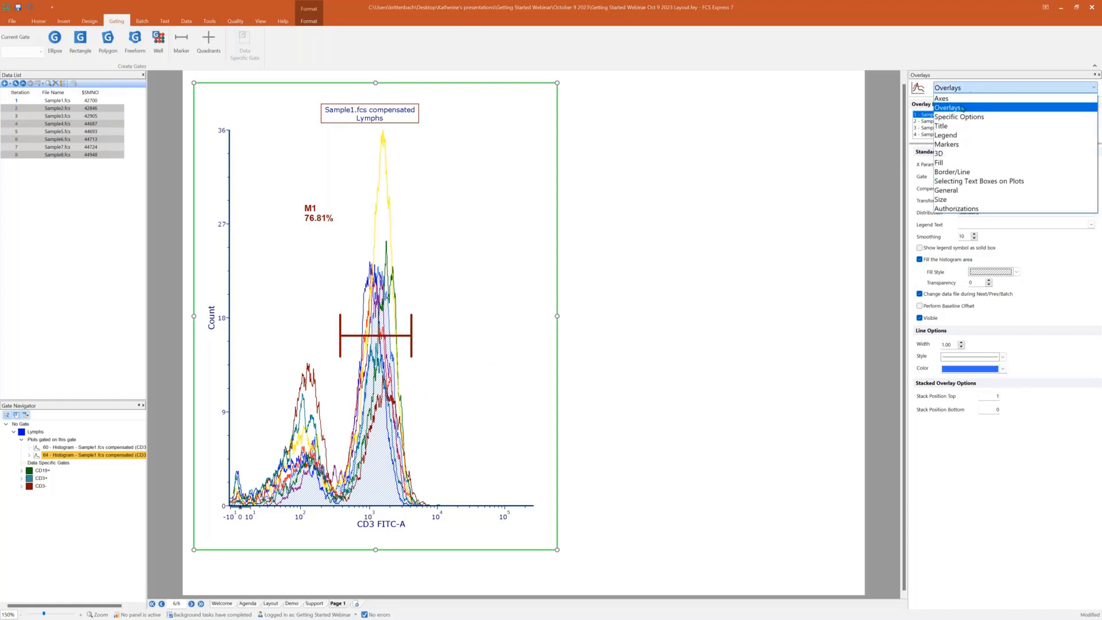
pyautogui.click(953, 135)
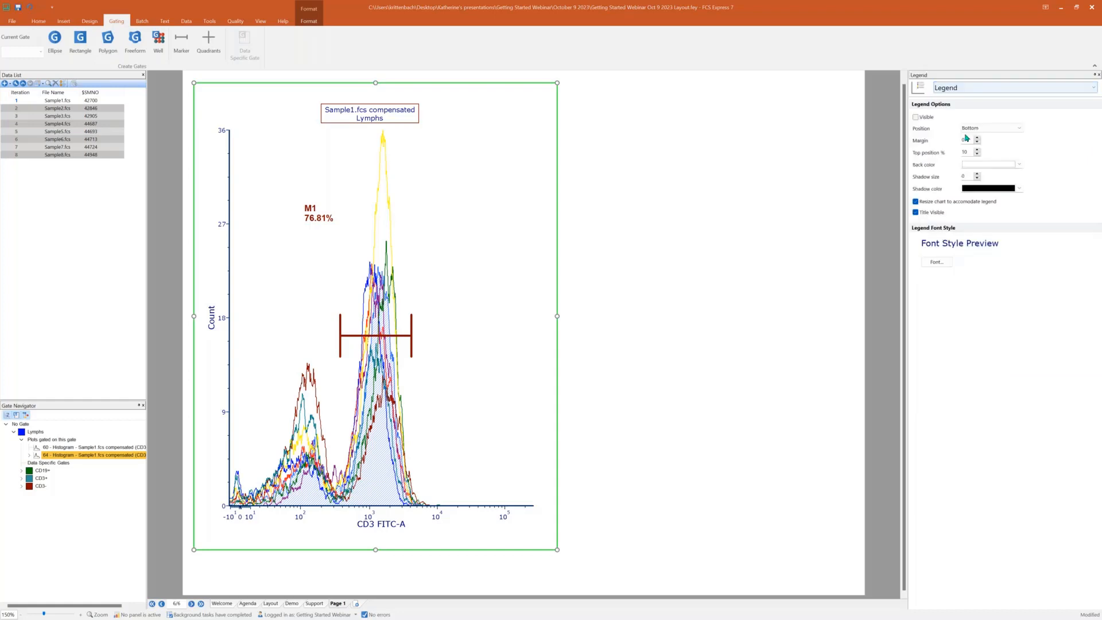
pyautogui.click(926, 117)
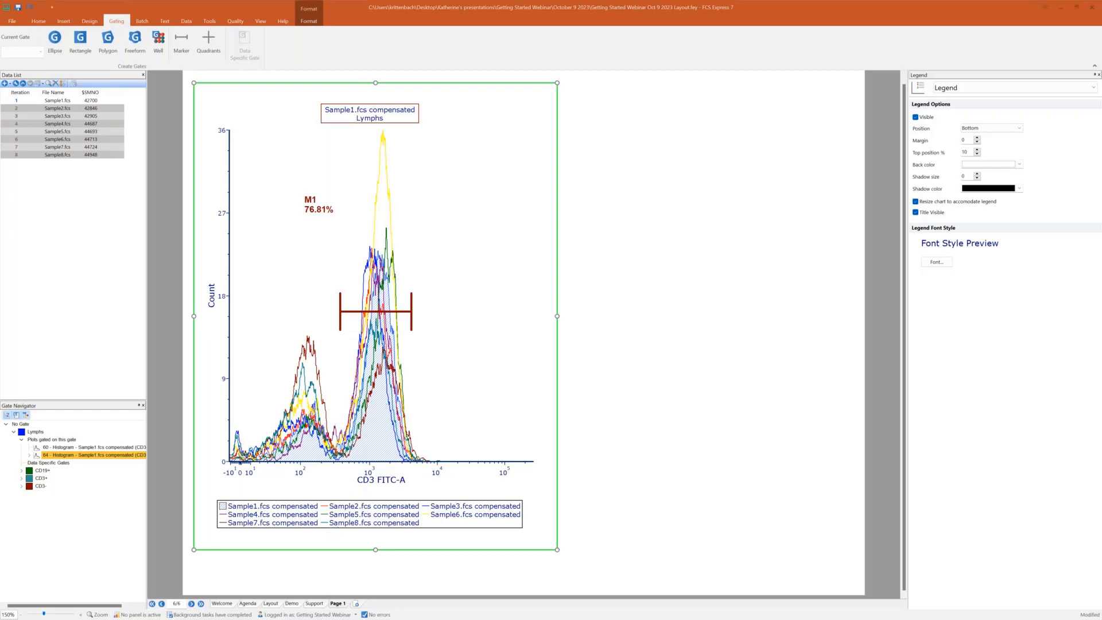
# Step: Set the histogram's multiple overlay data display to Stacked in its specific options
pyautogui.click(957, 88)
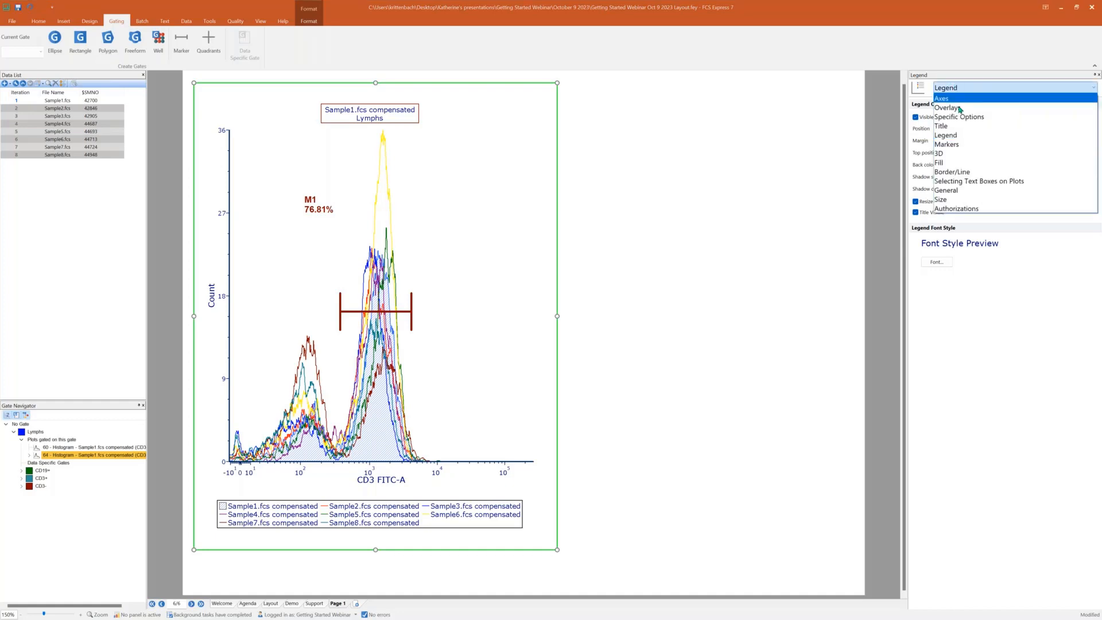
pyautogui.click(956, 117)
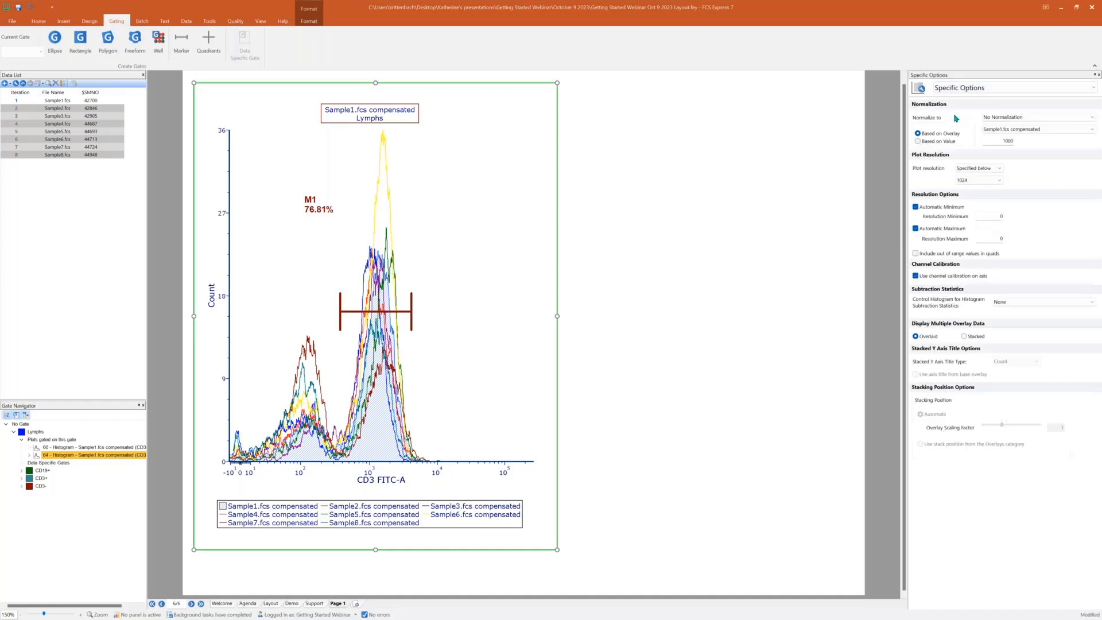
pyautogui.click(977, 337)
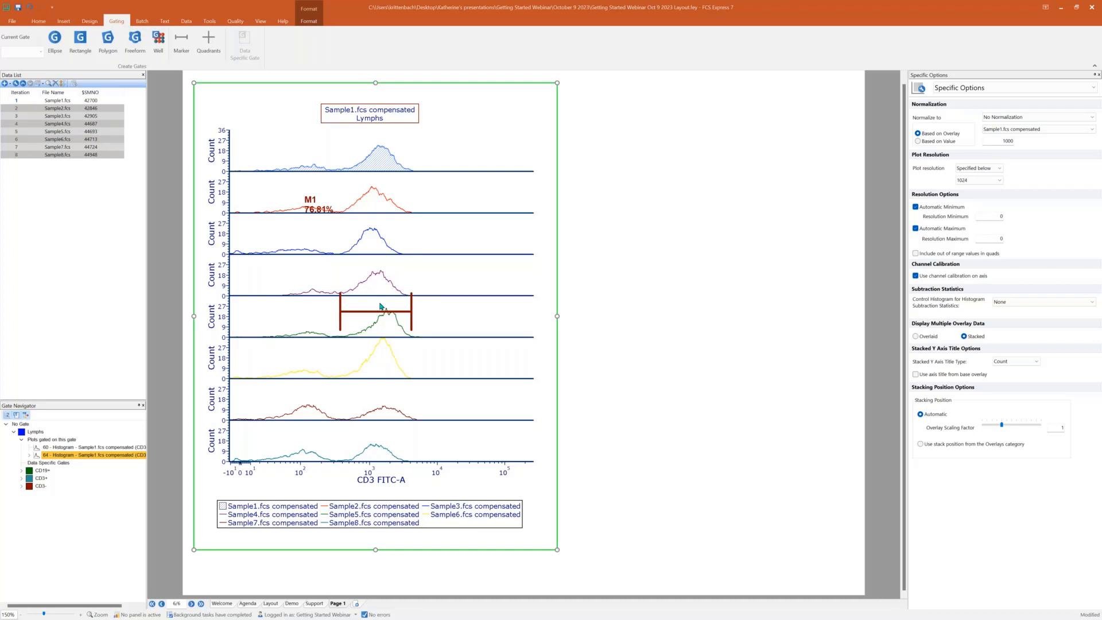
# Step: Remove the Sample2.fcs through Sample6.fcs overlays from the stacked histogram
pyautogui.click(963, 89)
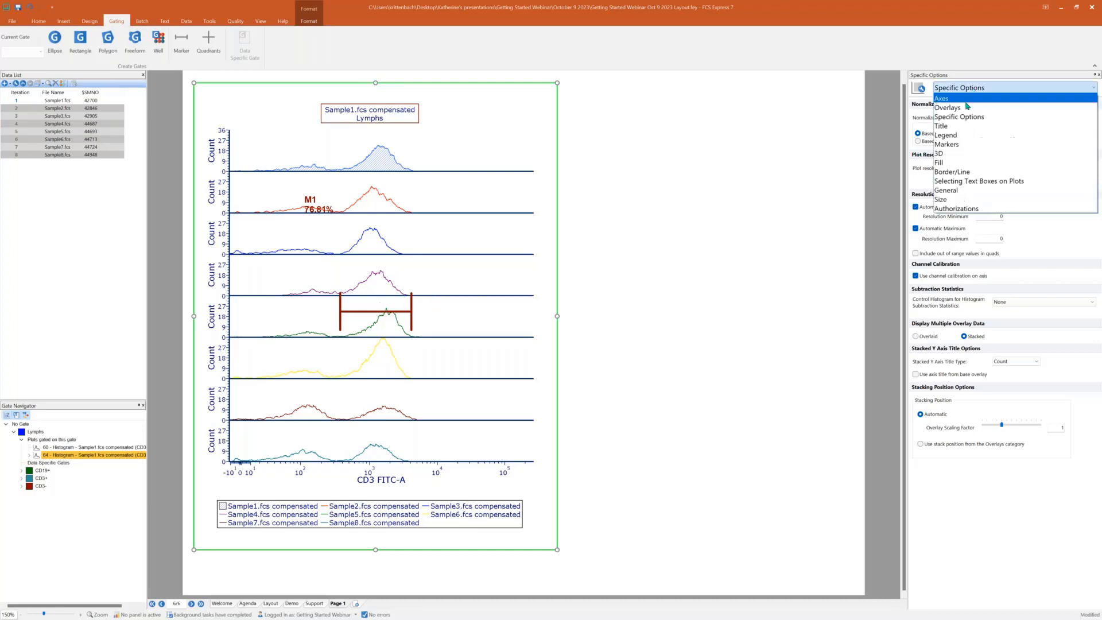
pyautogui.click(967, 107)
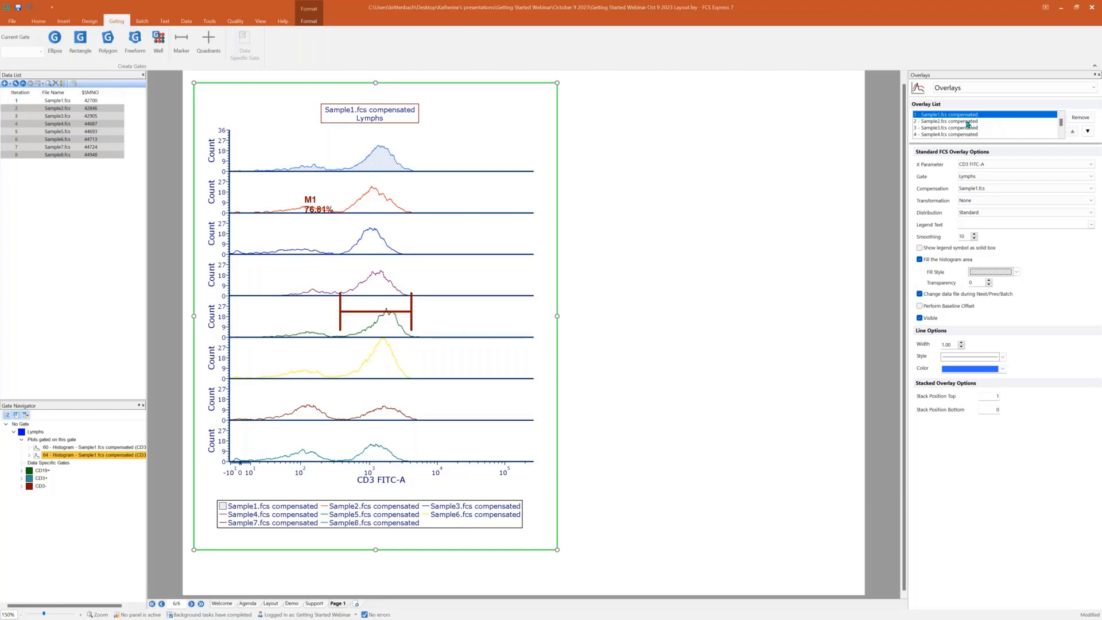
pyautogui.click(968, 121)
pyautogui.scroll(-1, 954, 131)
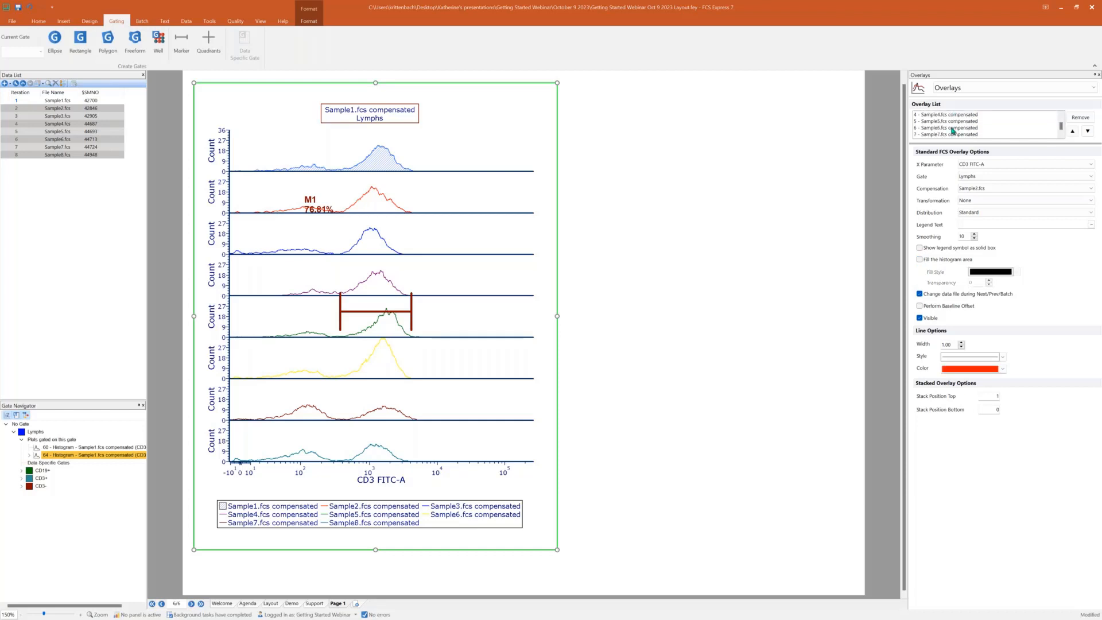
pyautogui.keyDown('shift'); pyautogui.click(954, 128); pyautogui.keyUp('shift')
pyautogui.click(1080, 117)
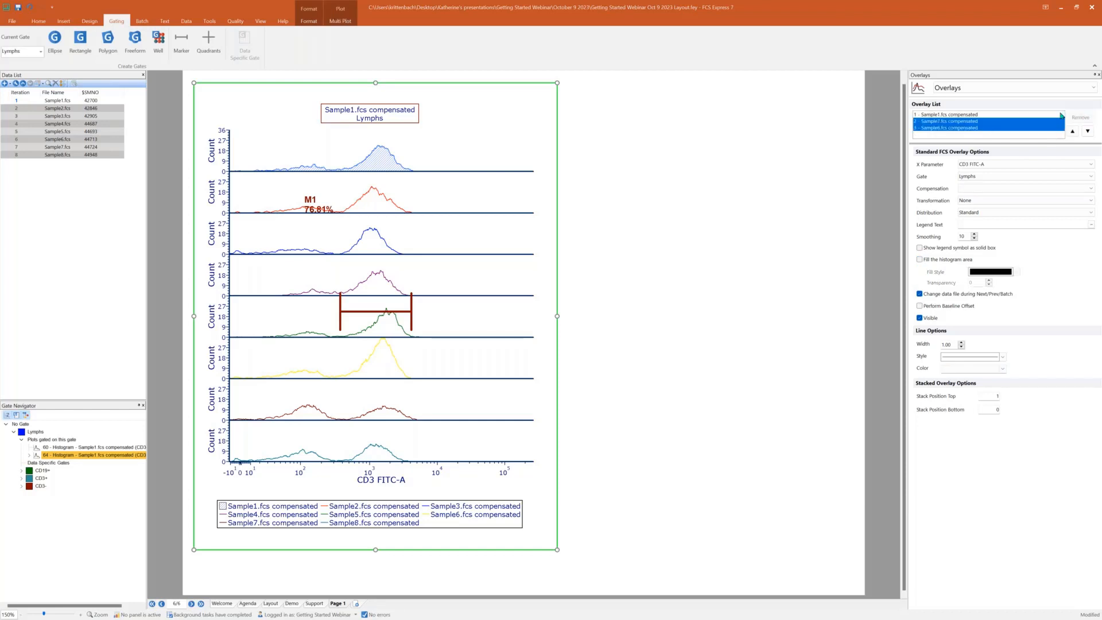
# Step: Remove the Sample8.fcs overlay and turn off data file changing during Next/Prev/Batch for the Sample7.fcs overlay
pyautogui.click(961, 128)
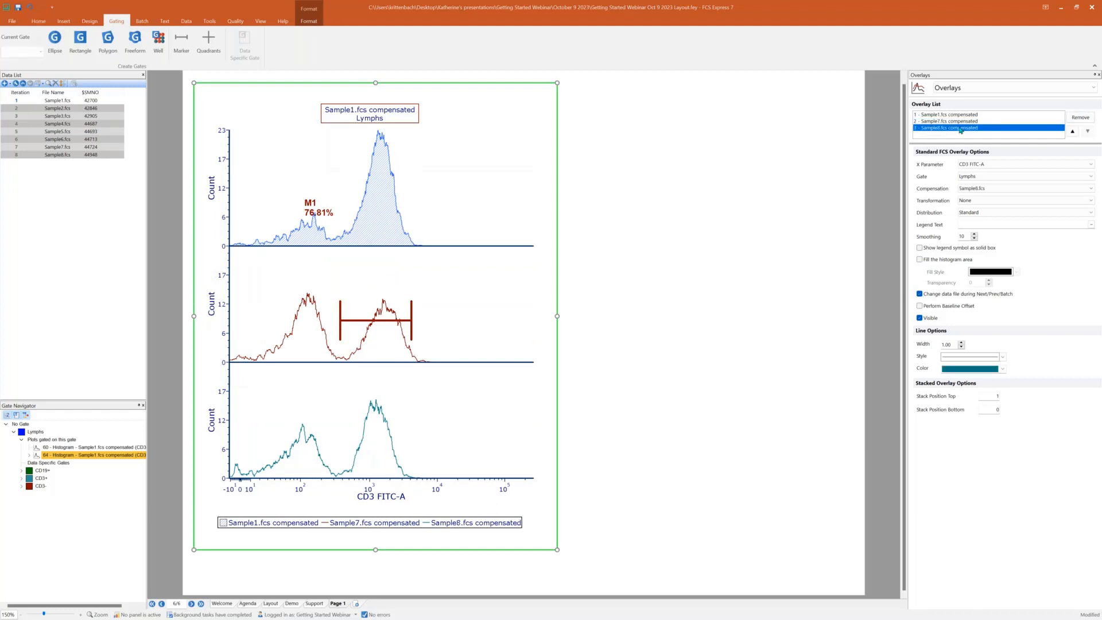
pyautogui.click(1080, 117)
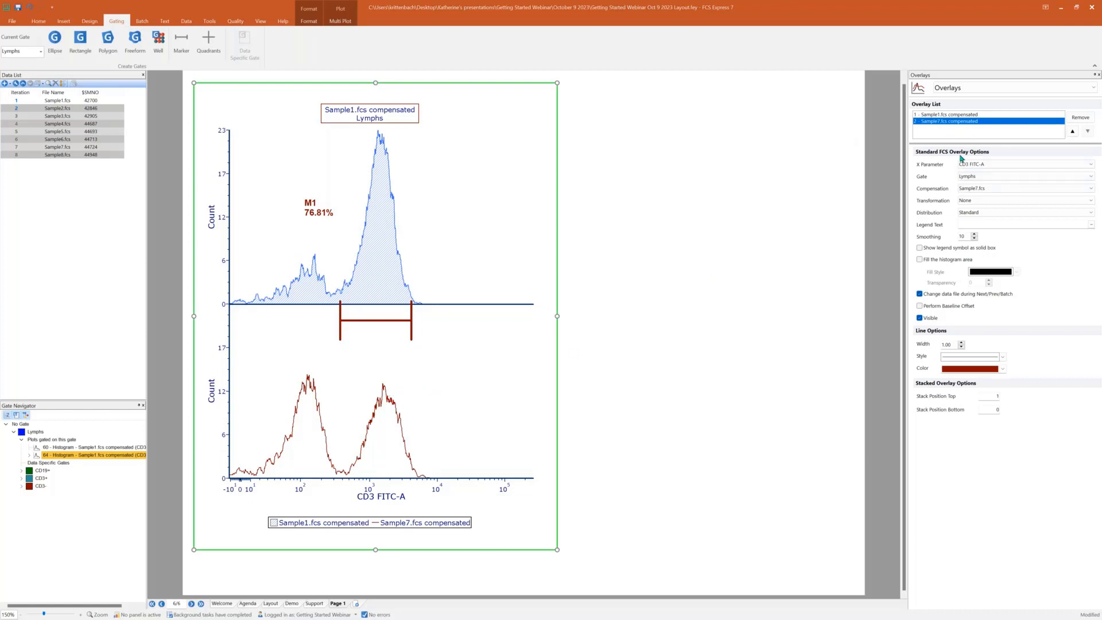
pyautogui.click(921, 294)
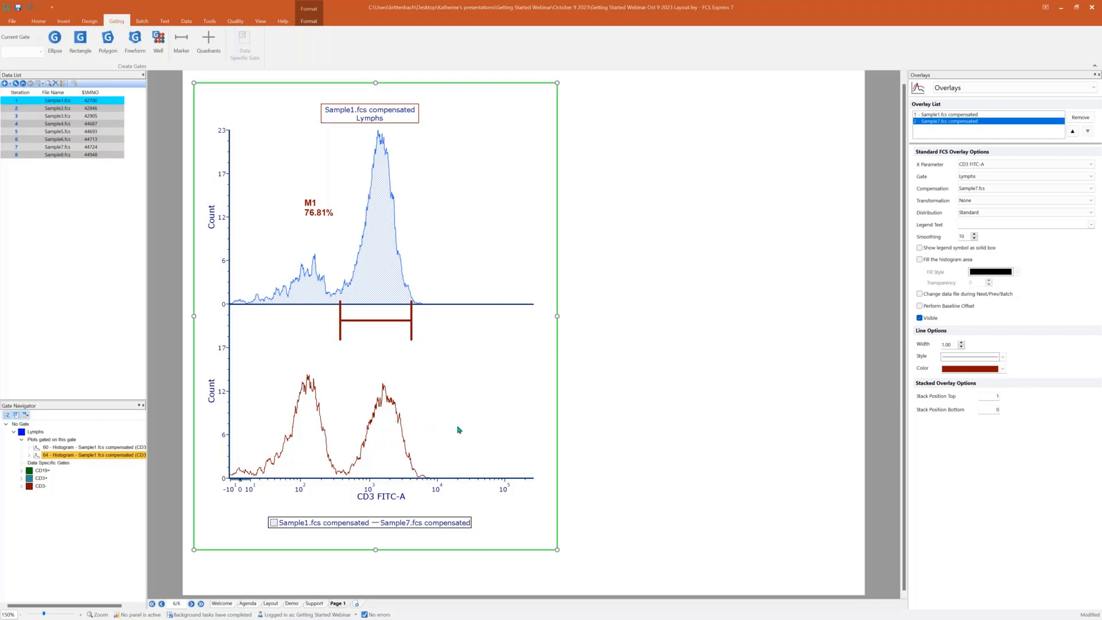
# Step: Return to the Layout page and look through the commands available for the CD3 FITC-A histogram
pyautogui.click(270, 605)
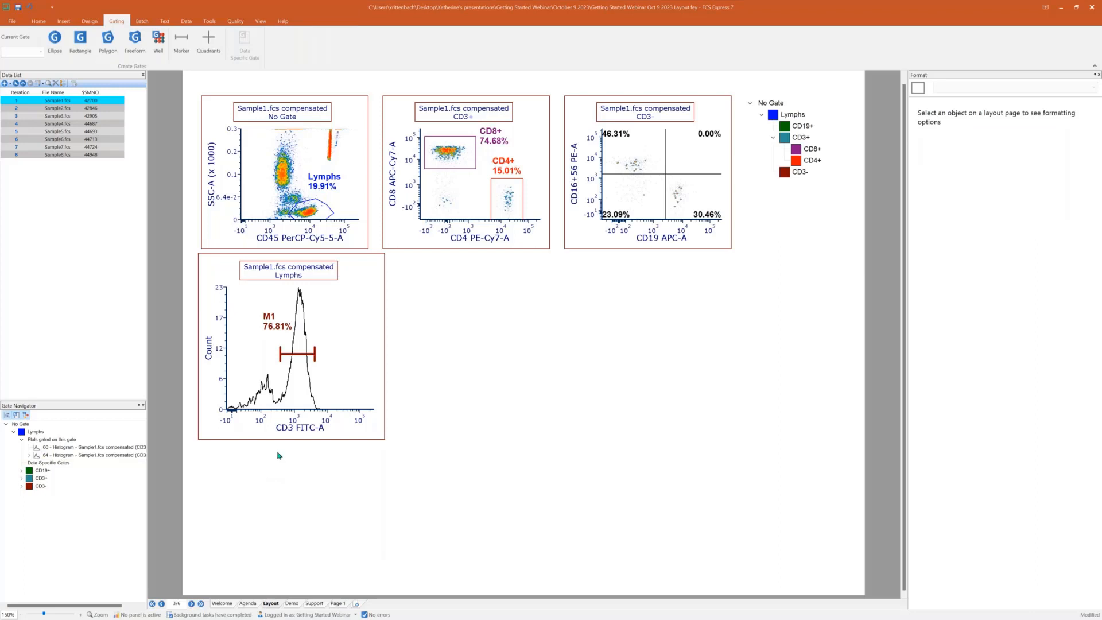
pyautogui.click(326, 298)
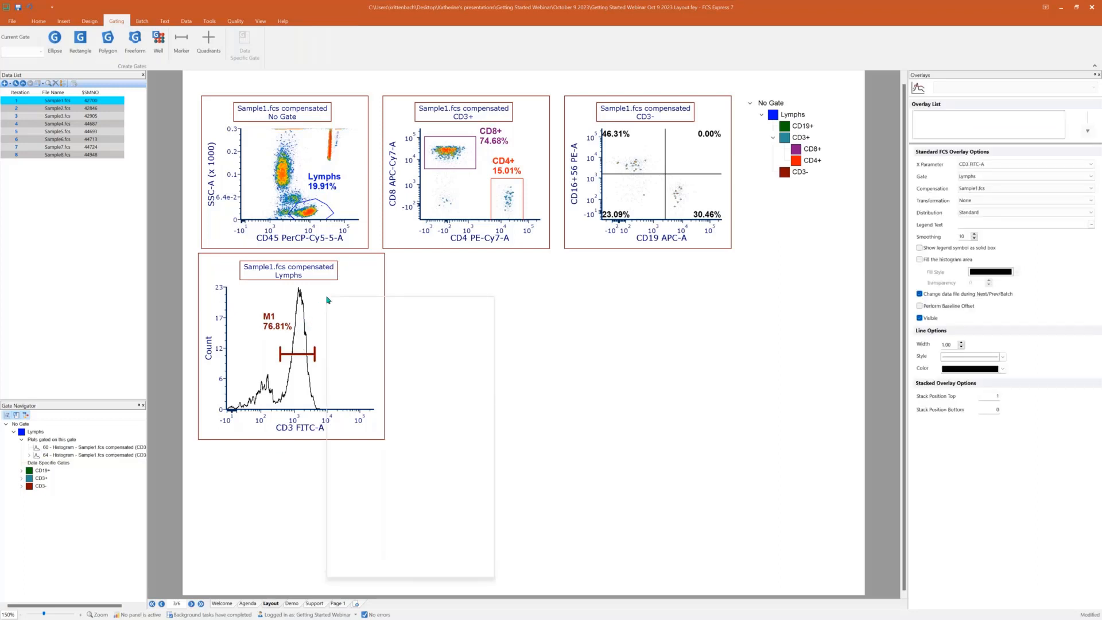
pyautogui.rightClick(326, 297)
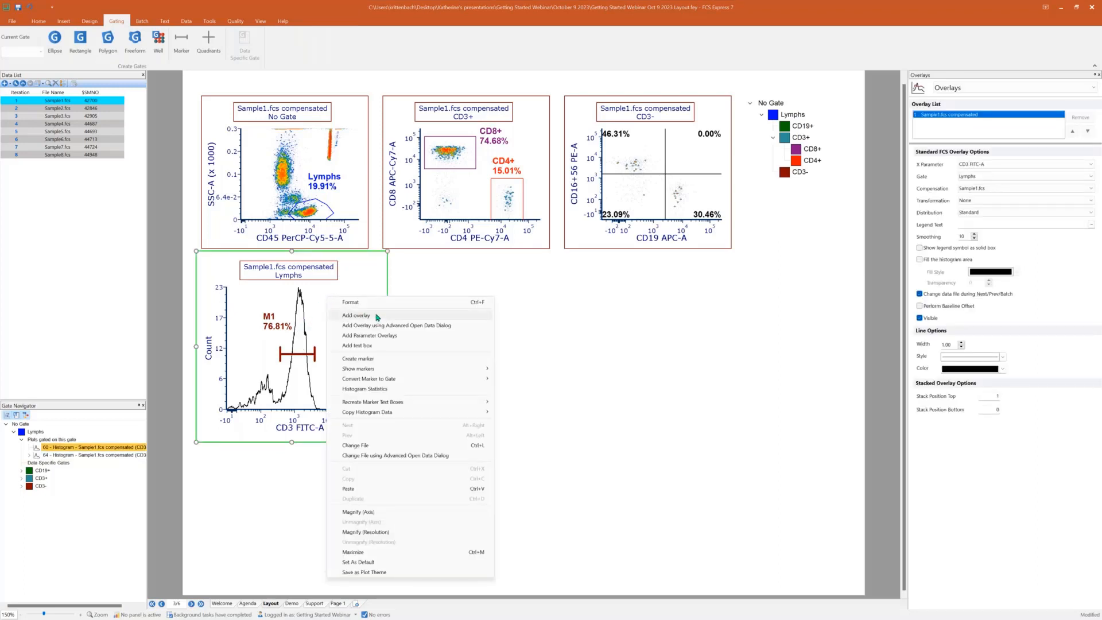
pyautogui.click(311, 307)
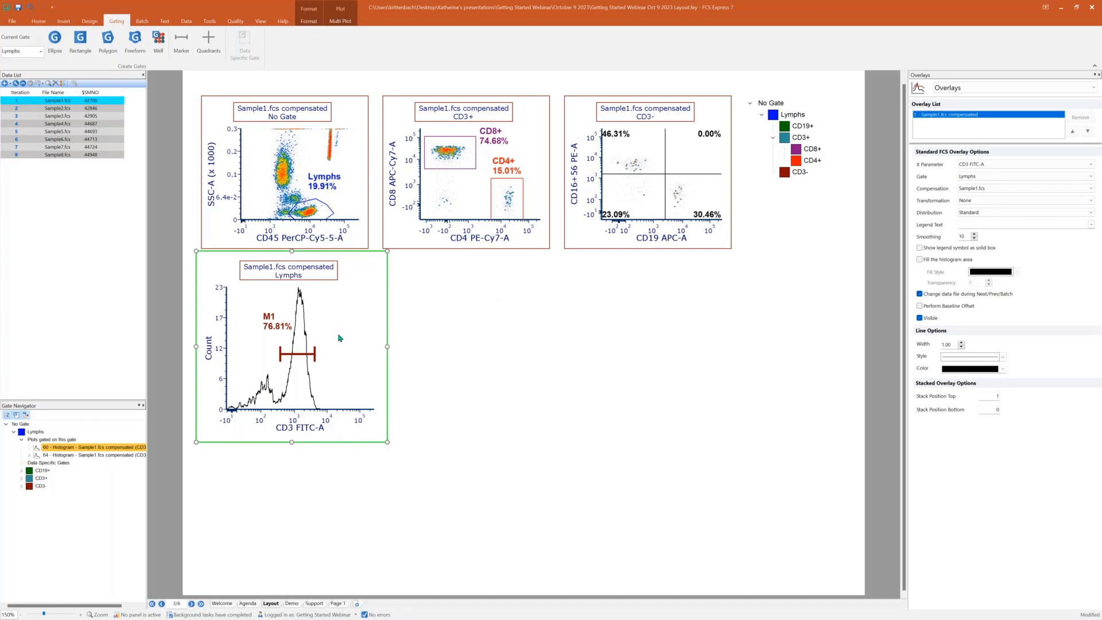
pyautogui.rightClick(314, 349)
# Step: Insert a gate statistics table for the CD3+ CD4 versus CD8 plot and place it below the plot, beside the histogram
pyautogui.rightClick(457, 187)
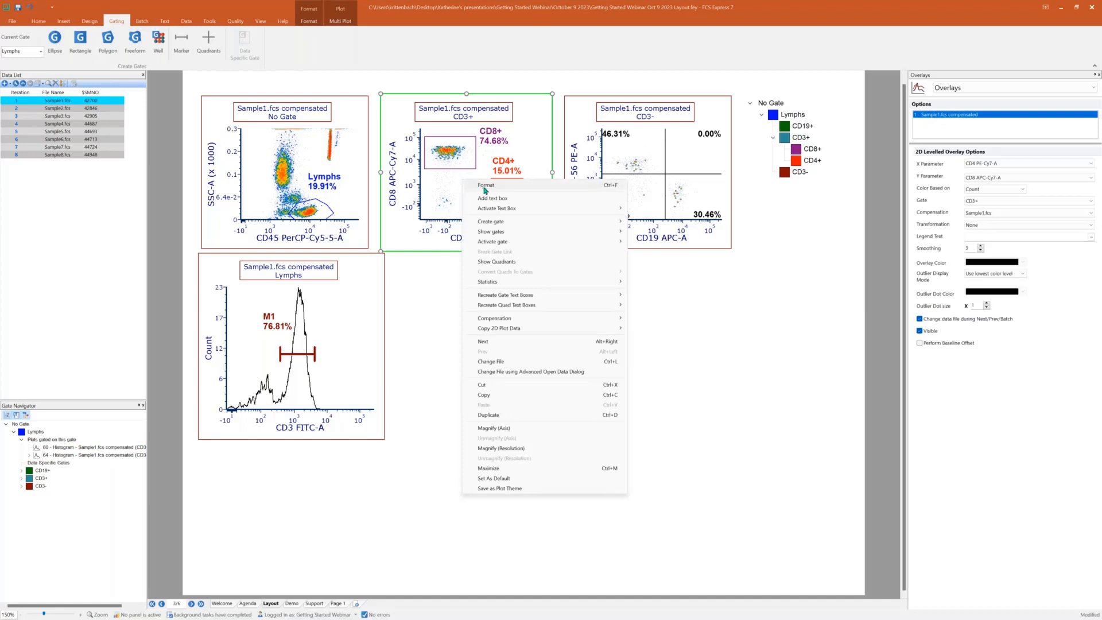
pyautogui.moveTo(501, 285)
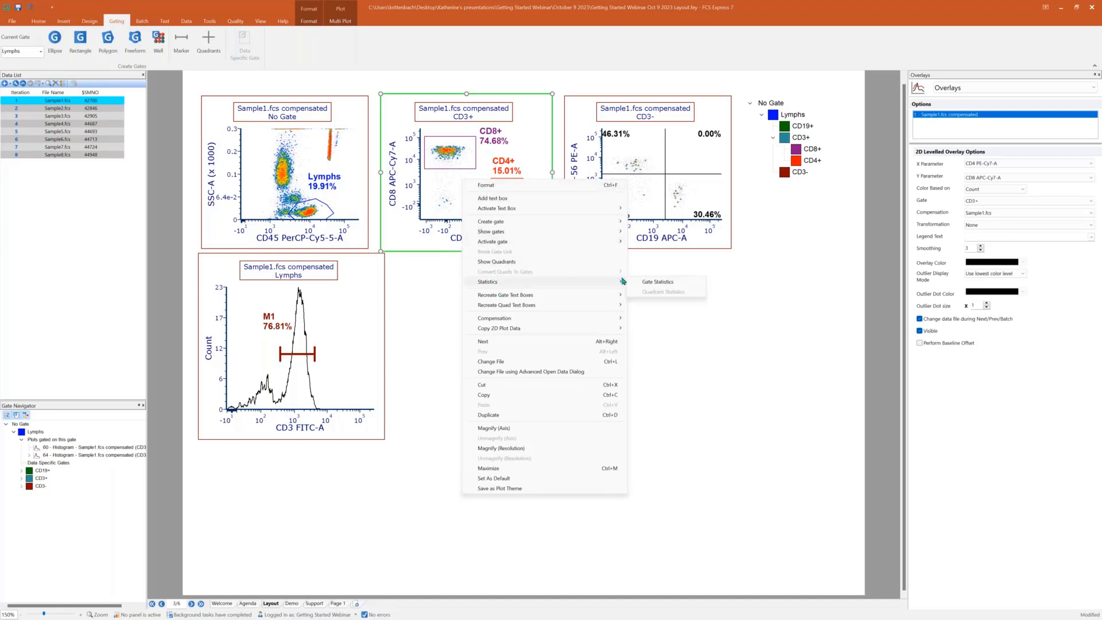
pyautogui.click(658, 282)
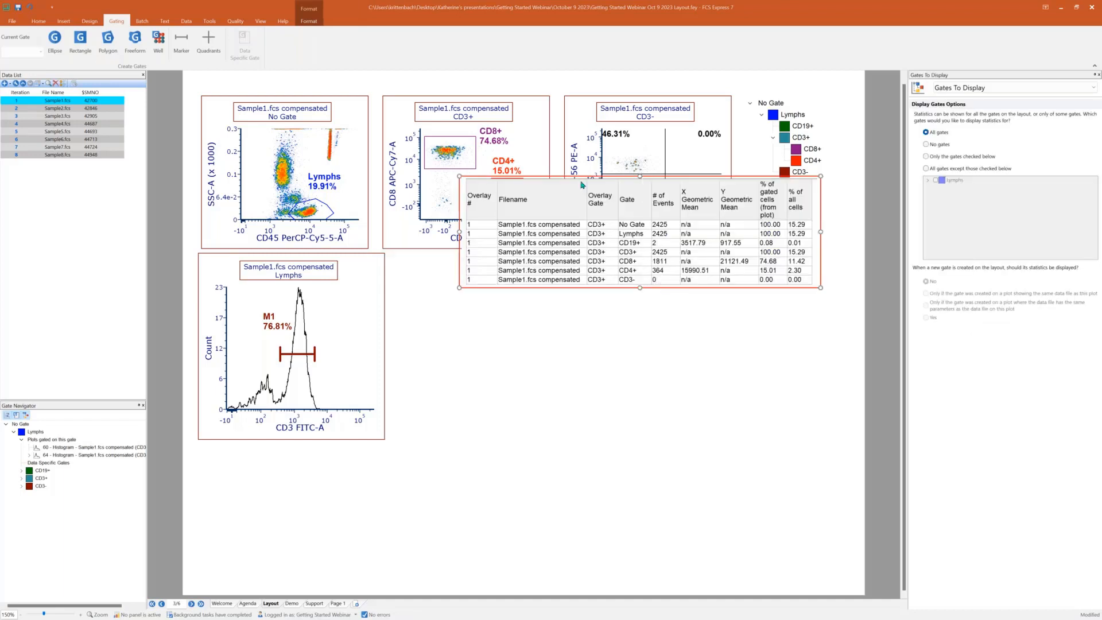
pyautogui.moveTo(580, 177); pyautogui.dragTo(524, 254)
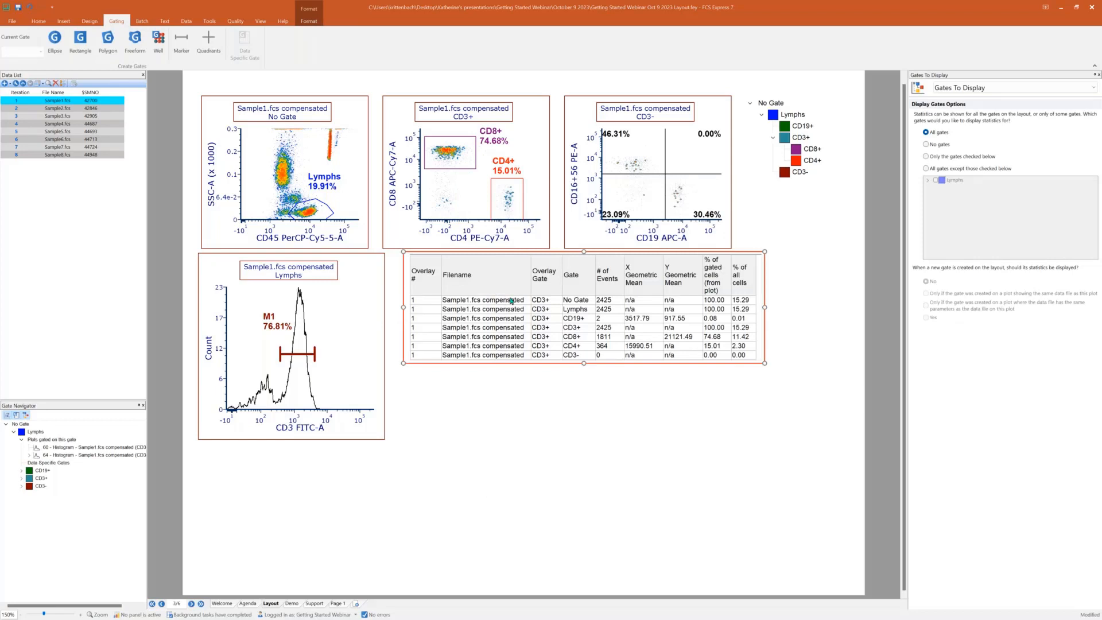
# Step: Insert a quadrant statistics table for the CD3- CD19 versus CD16+56 plot and place it below the gate statistics table
pyautogui.rightClick(626, 190)
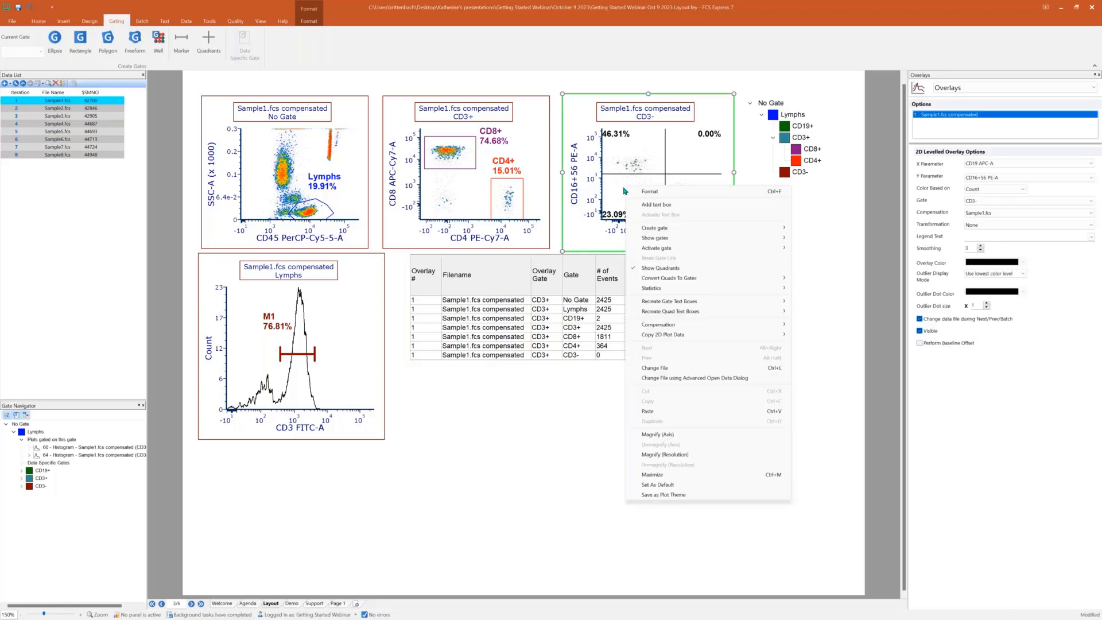
pyautogui.moveTo(668, 289)
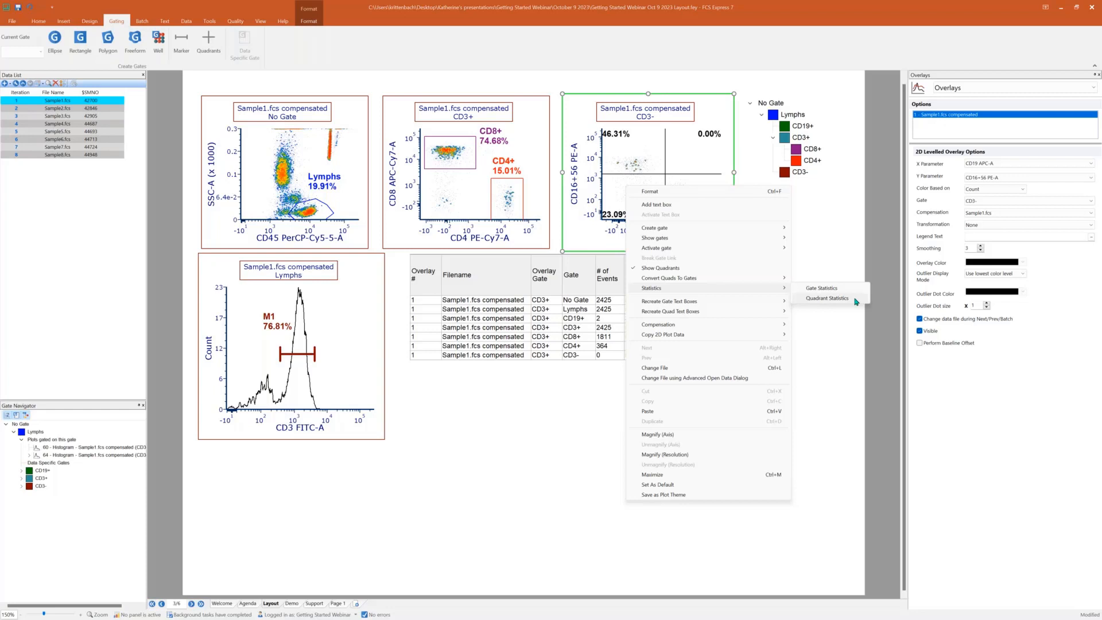
pyautogui.click(827, 298)
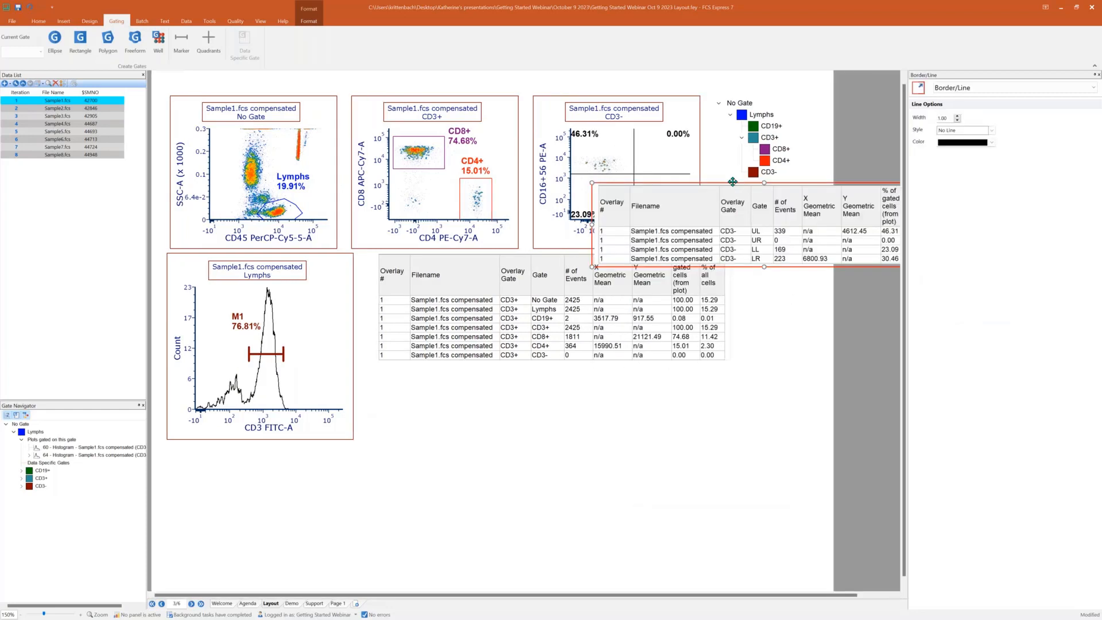
pyautogui.moveTo(730, 184); pyautogui.dragTo(521, 374)
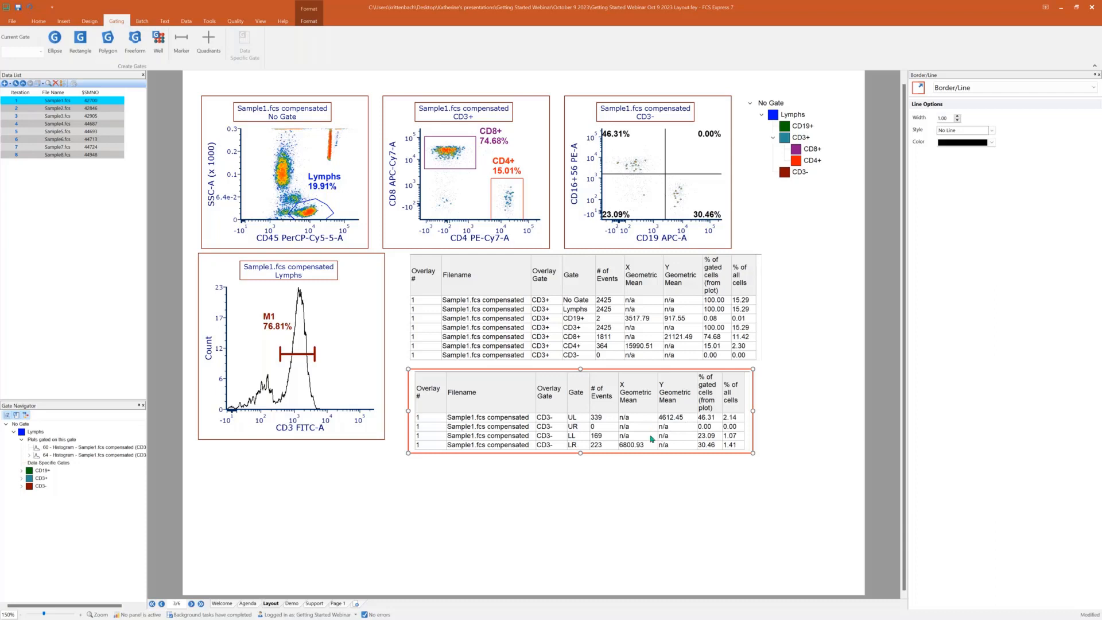
# Step: Insert a histogram statistics table for the CD3 FITC-A histogram and place it below the quadrant statistics table
pyautogui.rightClick(339, 299)
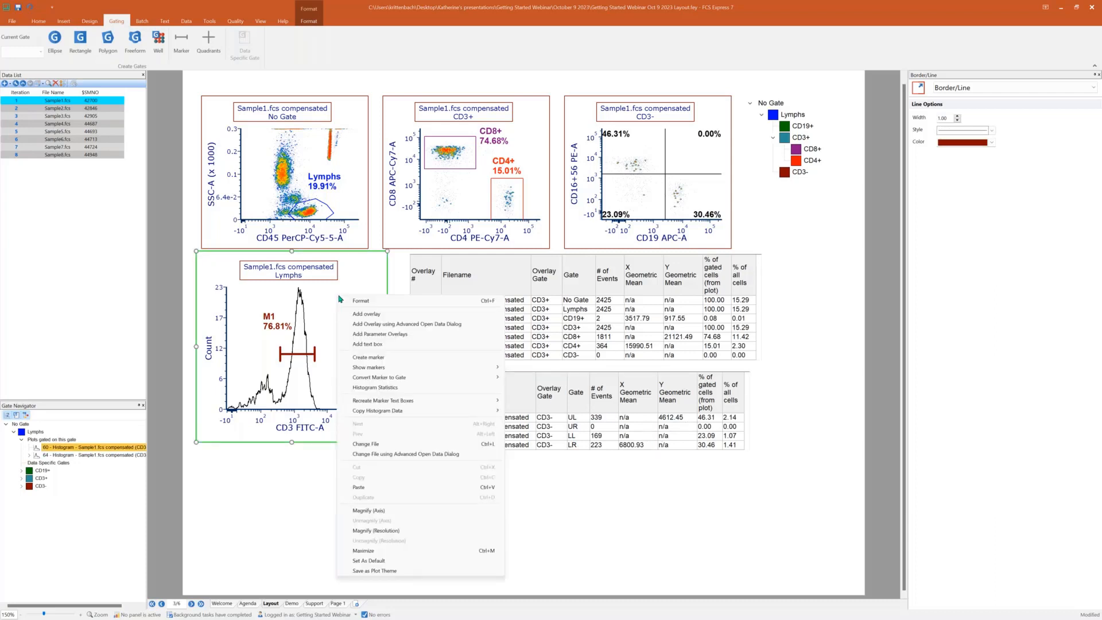
pyautogui.click(374, 387)
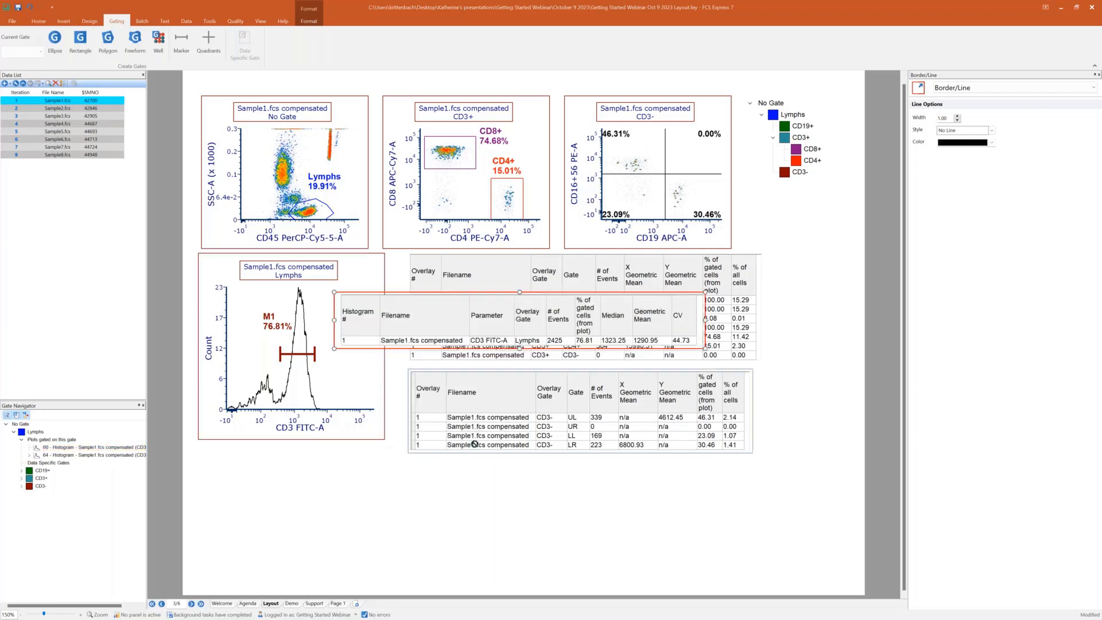
pyautogui.moveTo(461, 326); pyautogui.dragTo(530, 494)
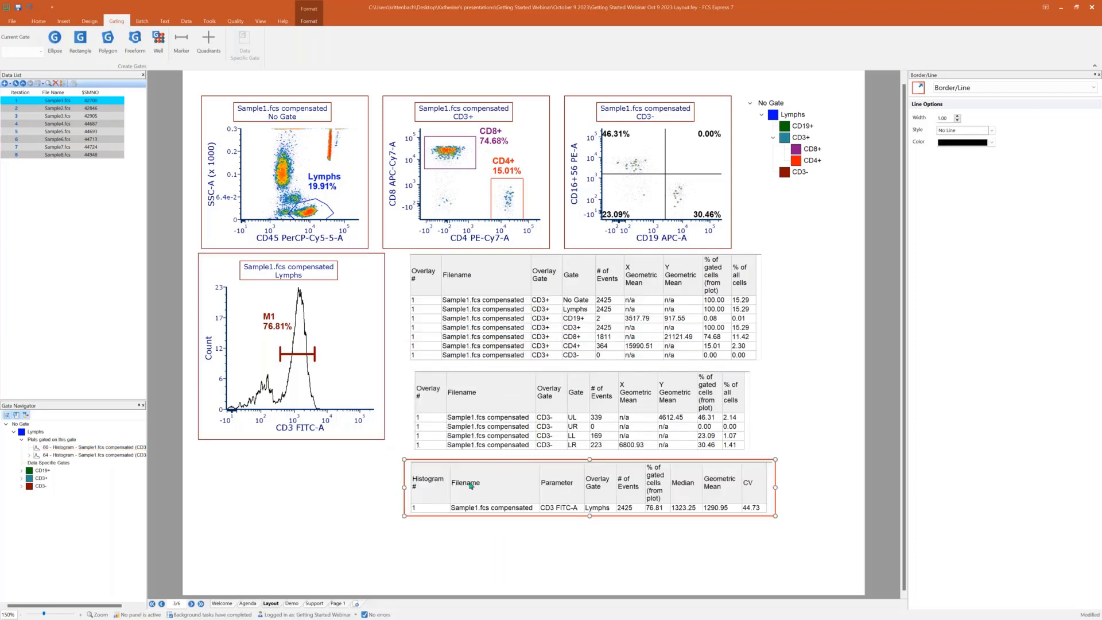
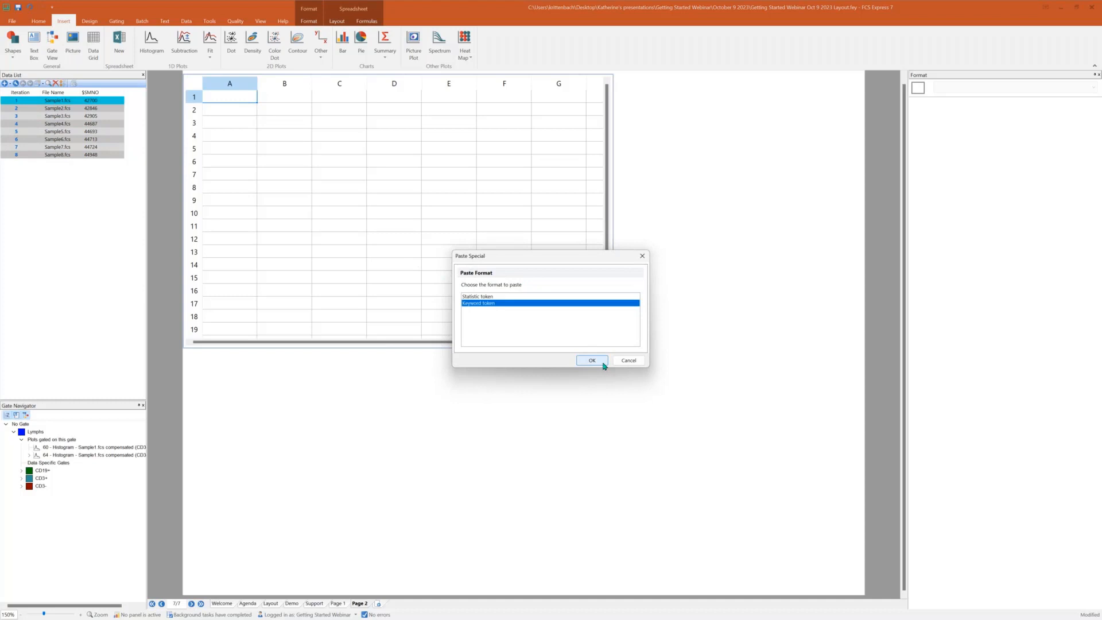
# Step: Add the samples to the spreadsheet at cell A1 as keyword tokens for $FIL and $SMNO
pyautogui.click(602, 364)
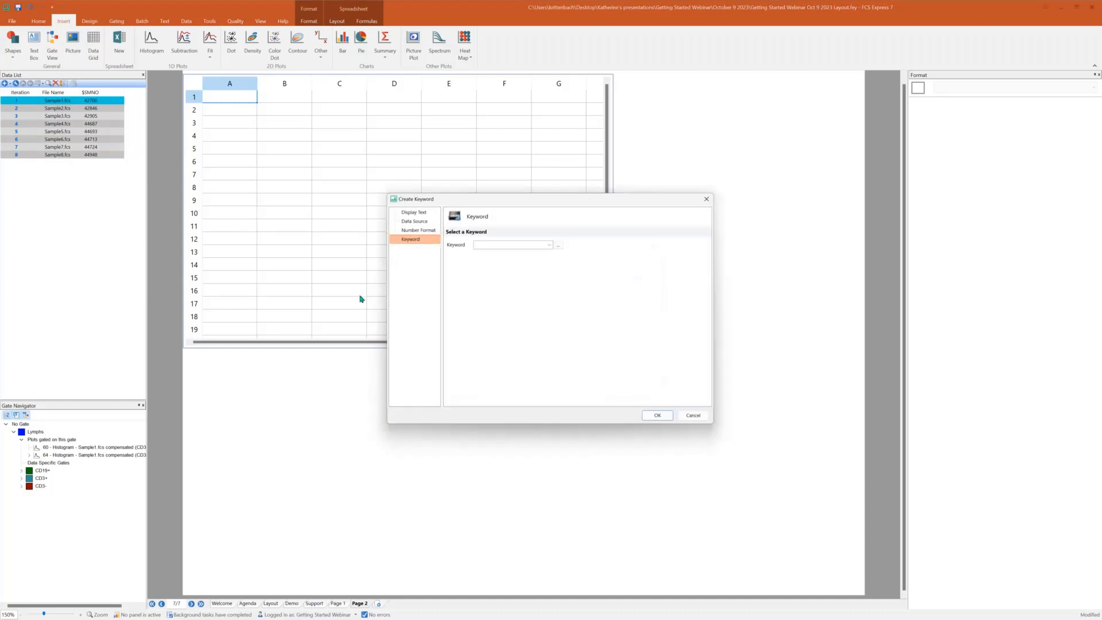
pyautogui.click(560, 244)
pyautogui.scroll(-2, 442, 326)
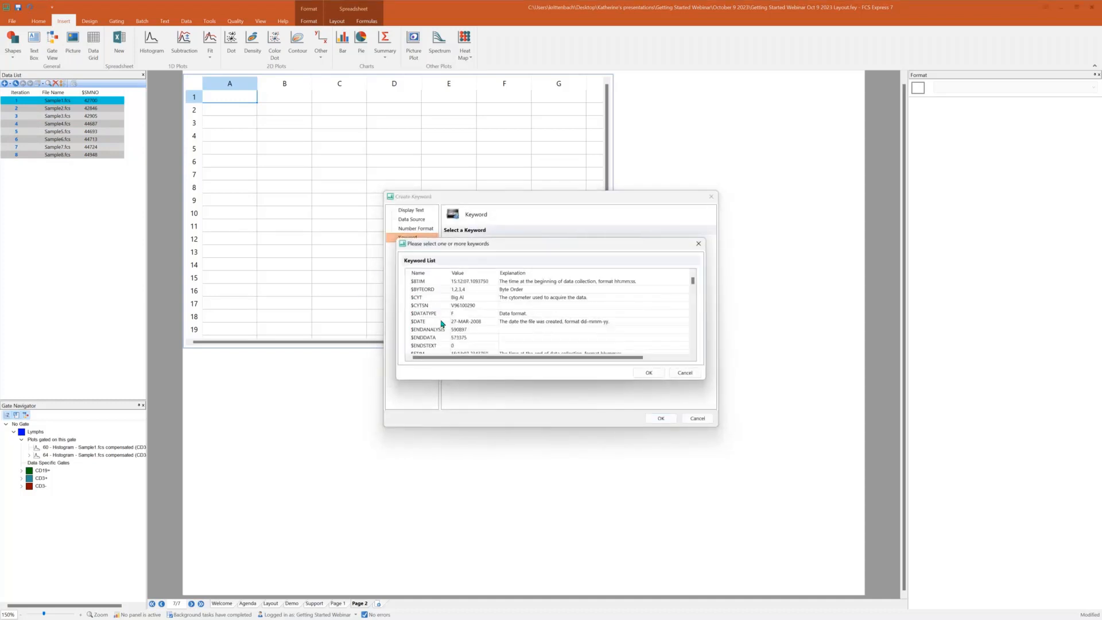
pyautogui.scroll(-1, 444, 332)
pyautogui.click(447, 328)
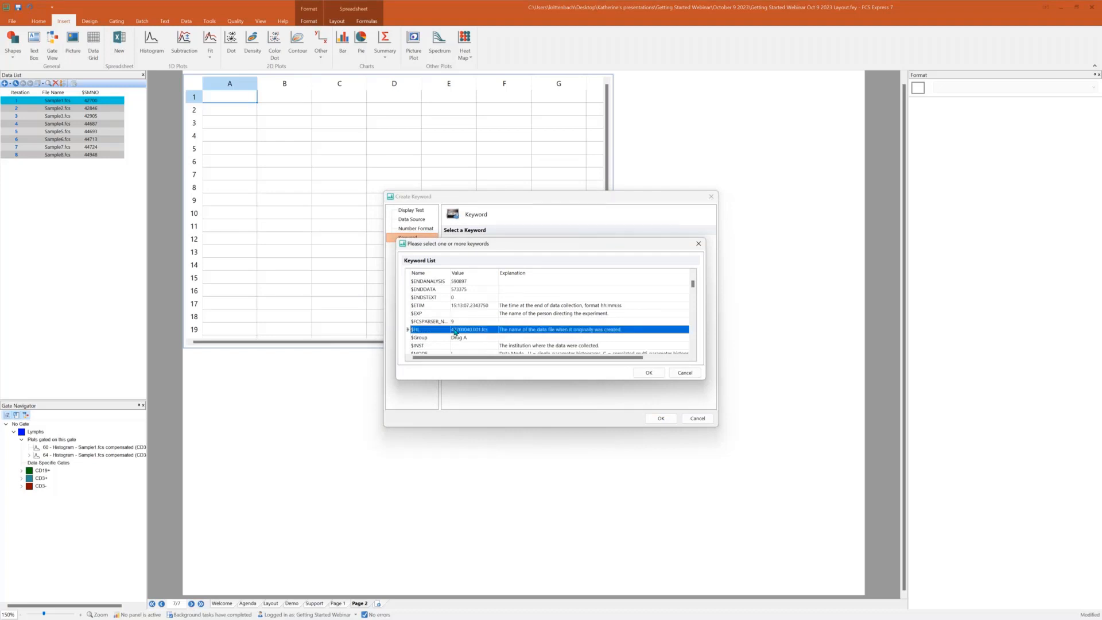
pyautogui.scroll(-8, 445, 324)
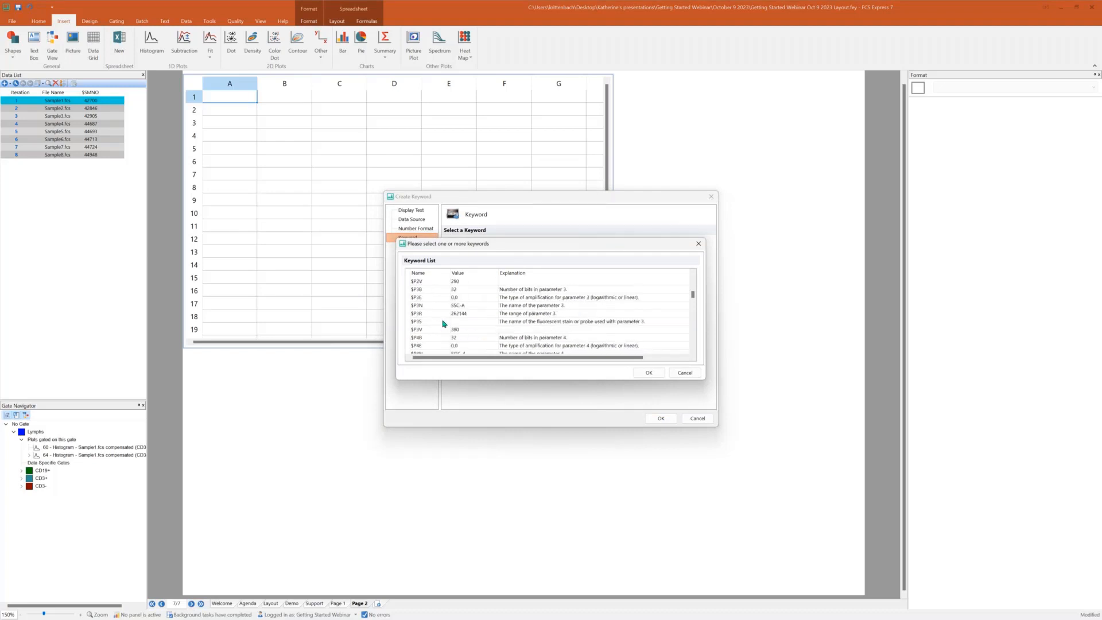
pyautogui.scroll(-10, 443, 322)
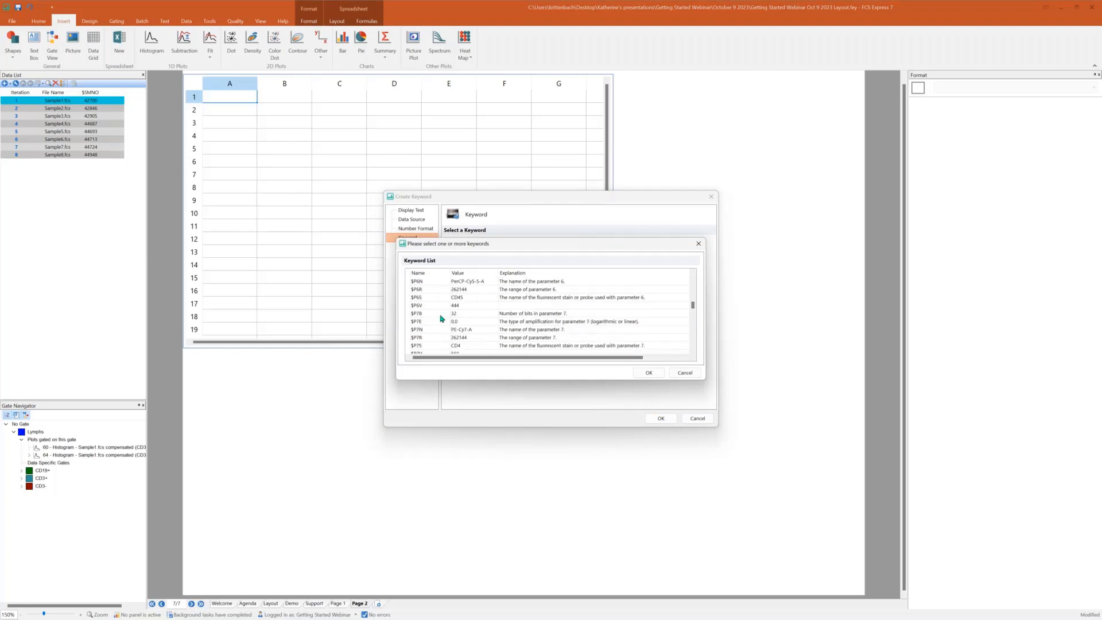
pyautogui.keyDown('ctrl'); pyautogui.click(444, 314); pyautogui.keyUp('ctrl')
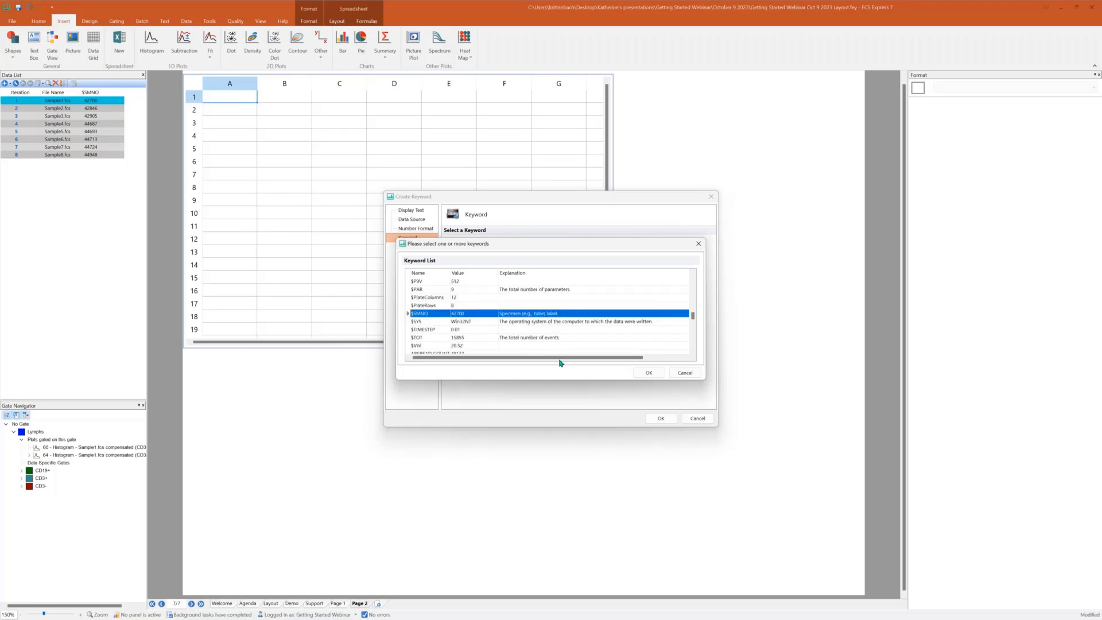
pyautogui.click(648, 373)
pyautogui.click(666, 422)
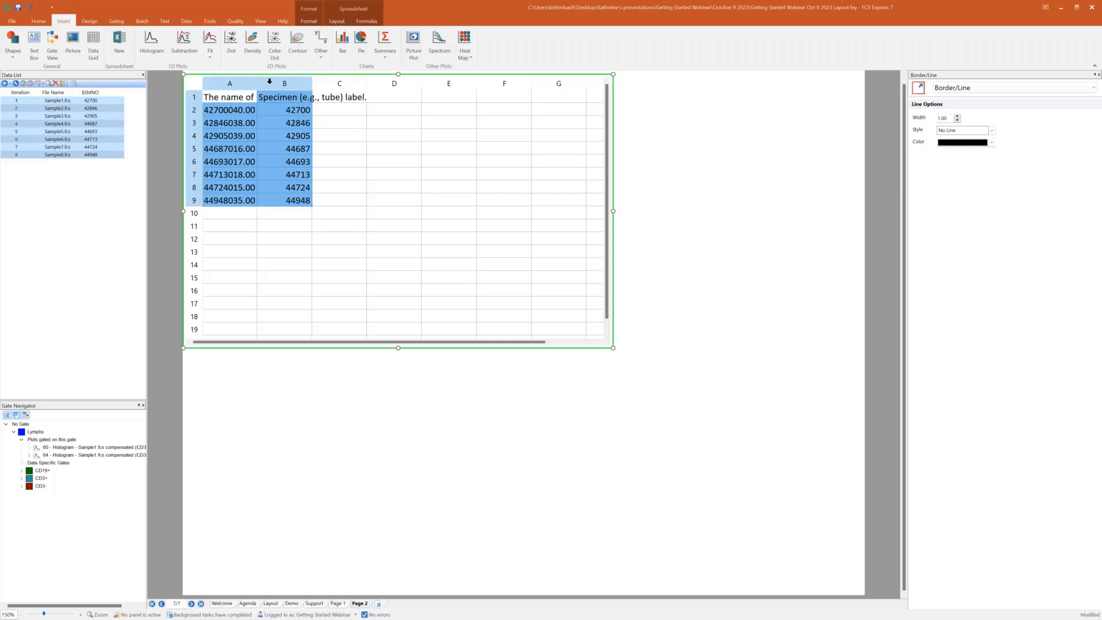
# Step: Fit column A to its file names and wrap the header text in row 1 of the spreadsheet
pyautogui.click(261, 99)
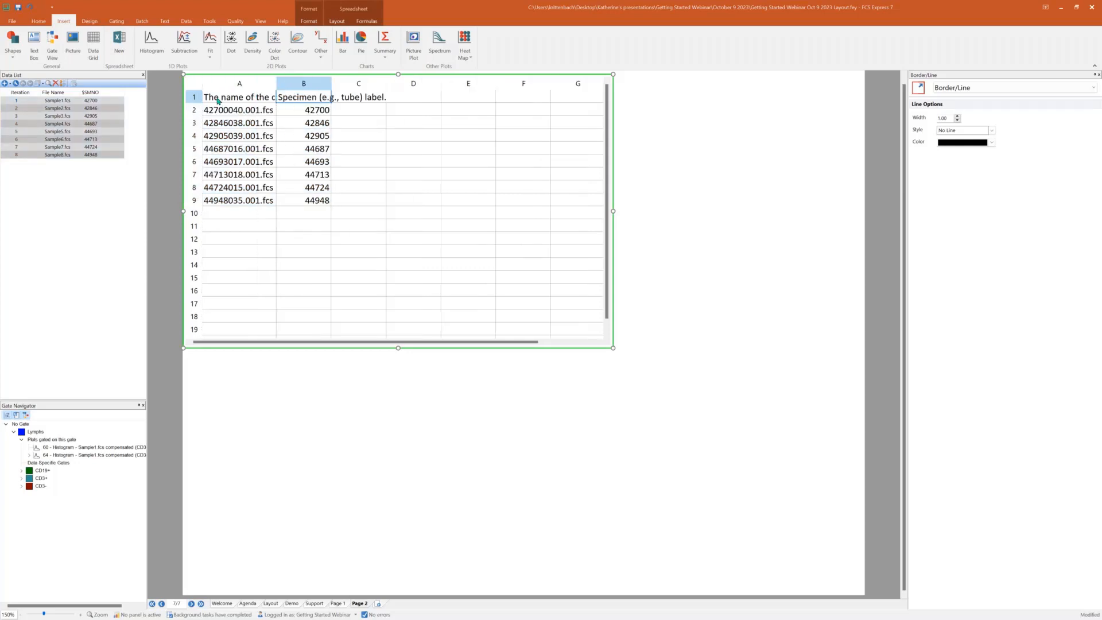
pyautogui.click(195, 97)
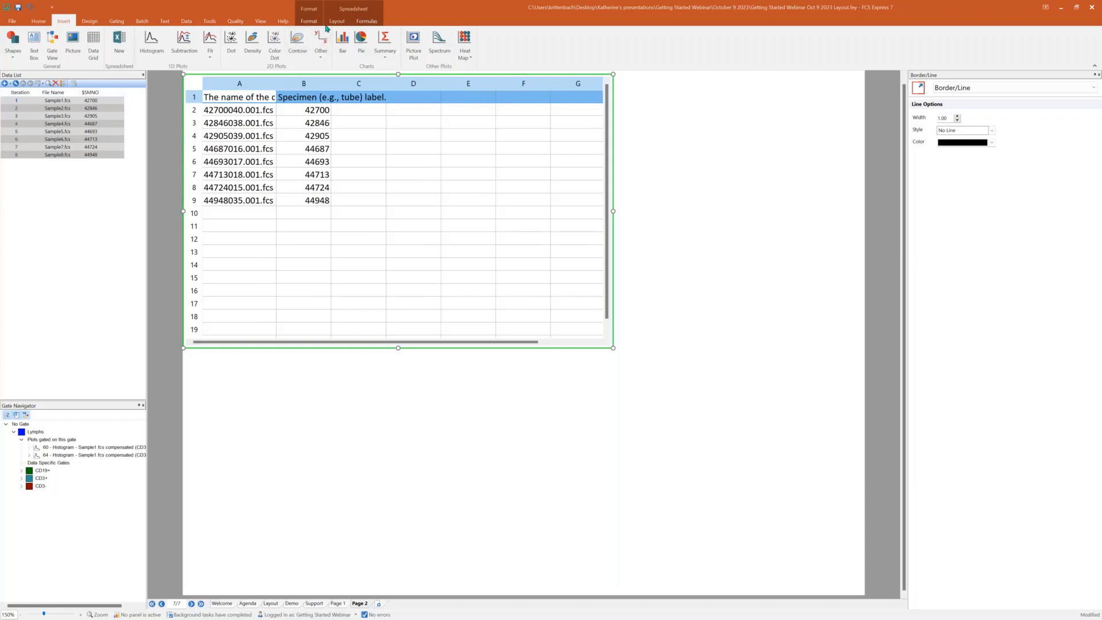
pyautogui.click(337, 23)
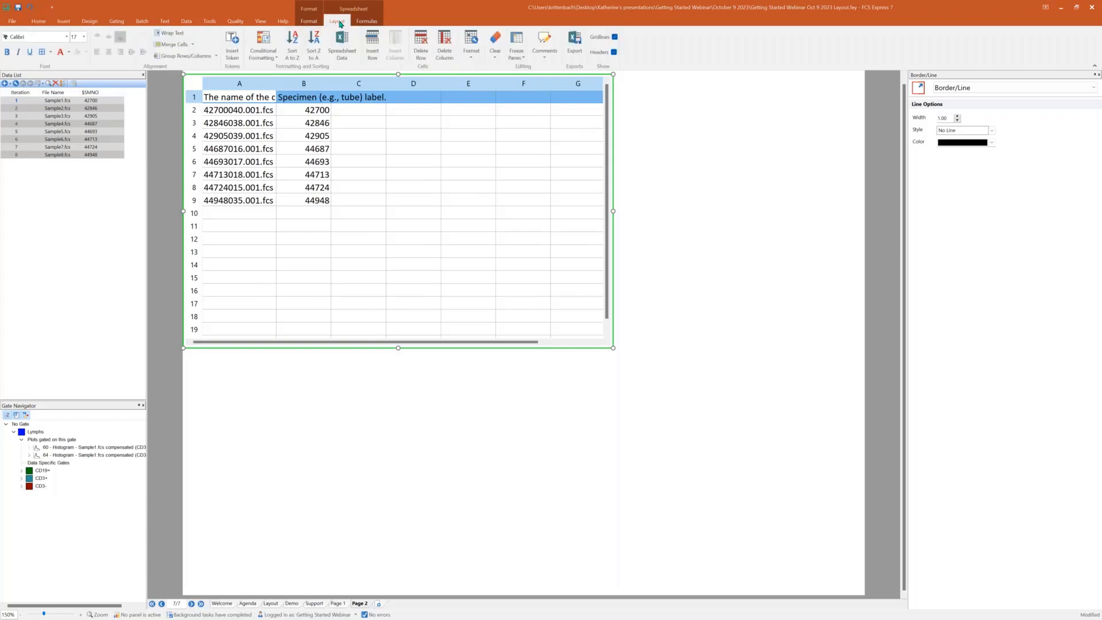
pyautogui.click(168, 33)
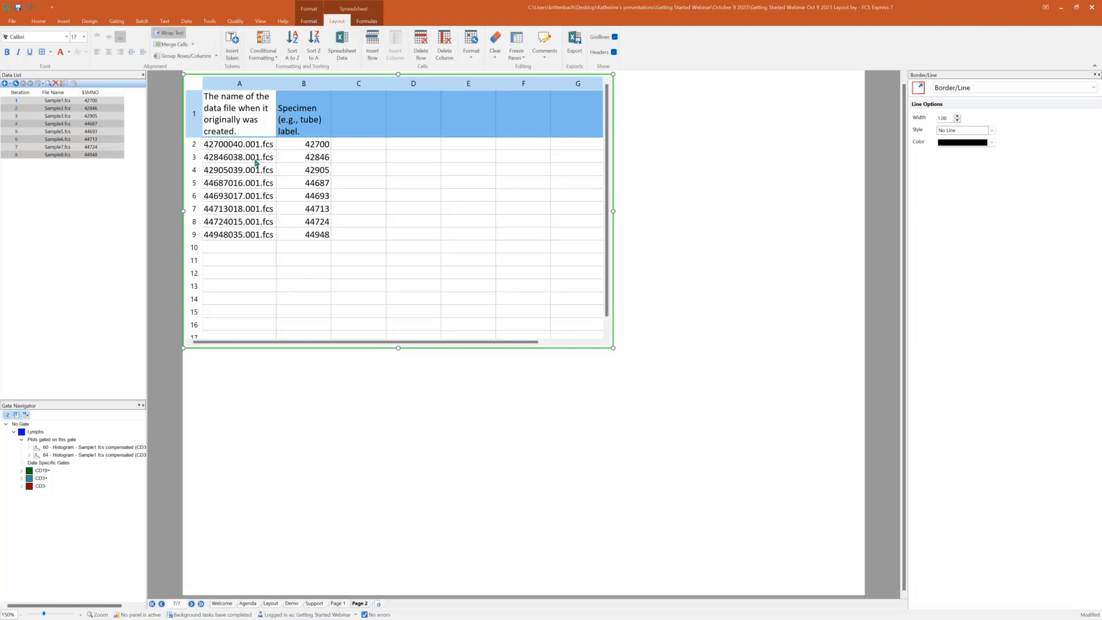
# Step: Drop all eight data list samples onto cell C1 as statistic tokens
pyautogui.click(352, 149)
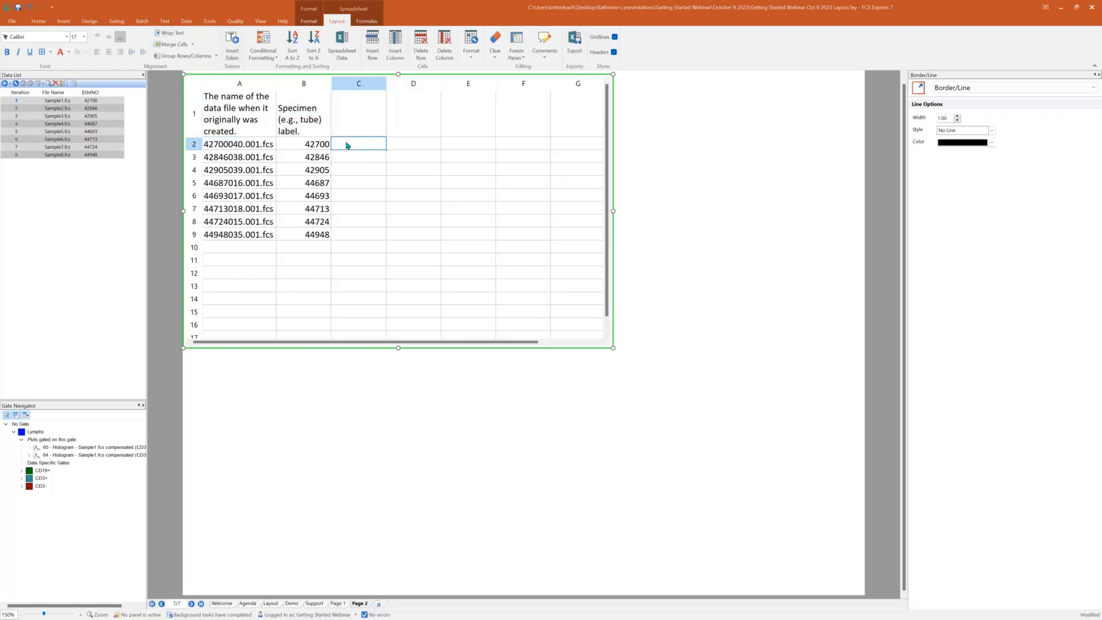
pyautogui.moveTo(91, 181); pyautogui.dragTo(60, 103)
pyautogui.click(327, 118)
pyautogui.moveTo(327, 118); pyautogui.dragTo(354, 116)
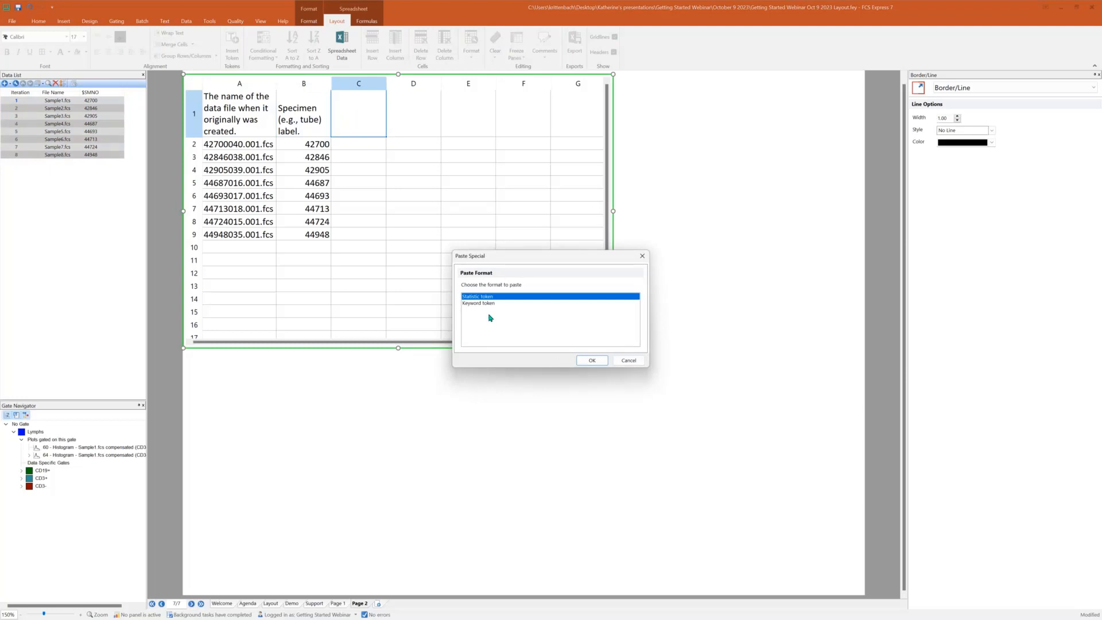
pyautogui.click(592, 360)
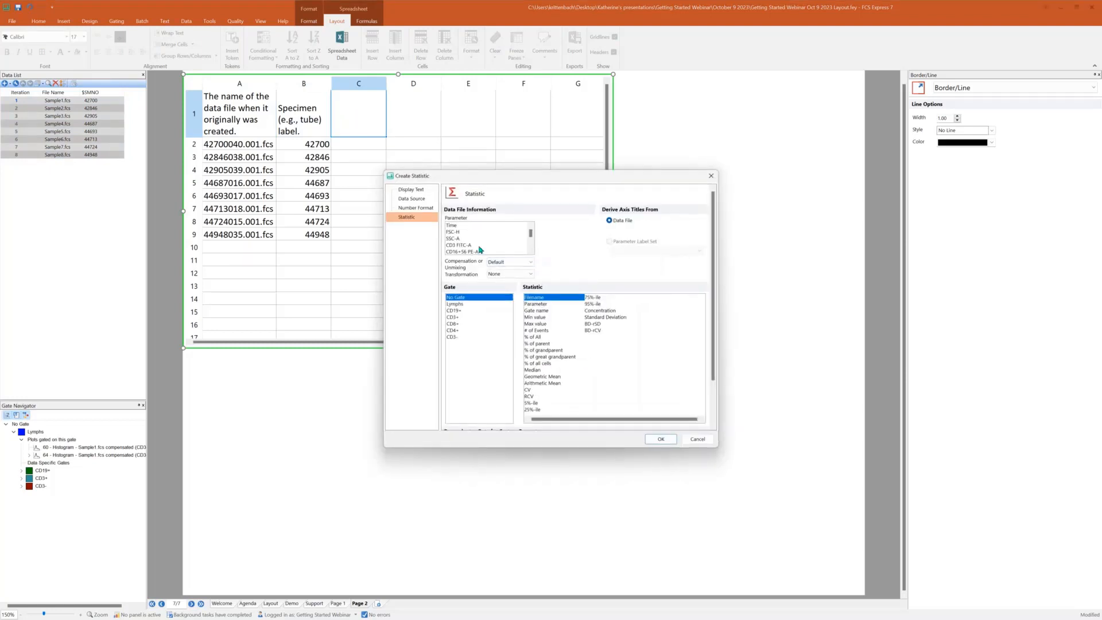
# Step: Create CD45 PerCP-Cy5-5-A statistics for the Lymphs gate with # of Events, % of parent, Median, Arithmetic Mean and Standard Deviation, and widen the spreadsheet
pyautogui.scroll(-1, 470, 244)
pyautogui.click(458, 308)
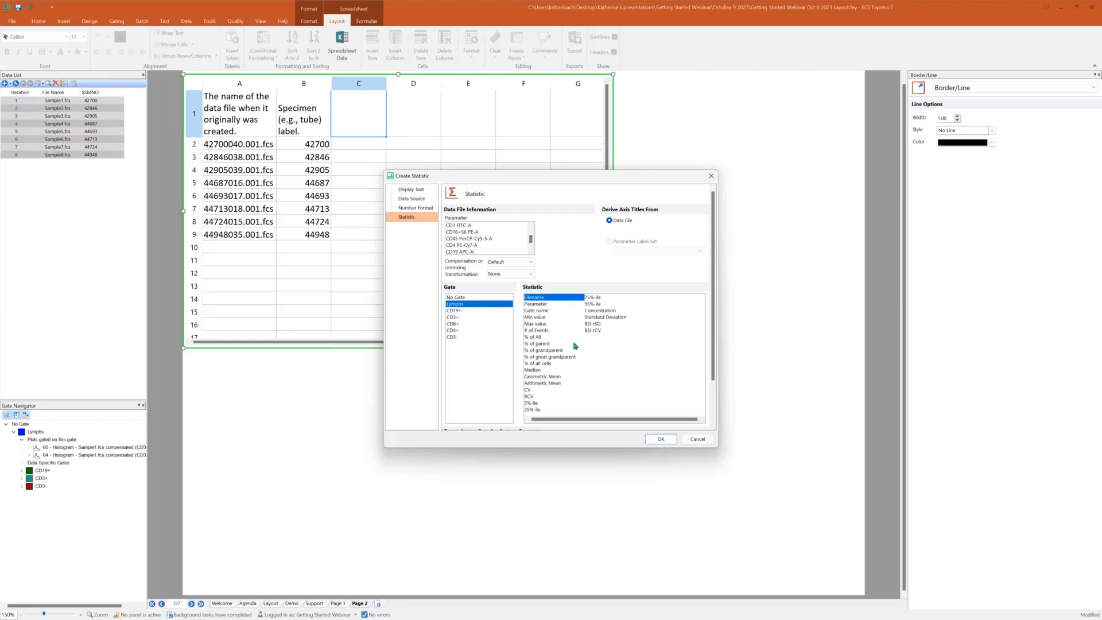
pyautogui.click(542, 332)
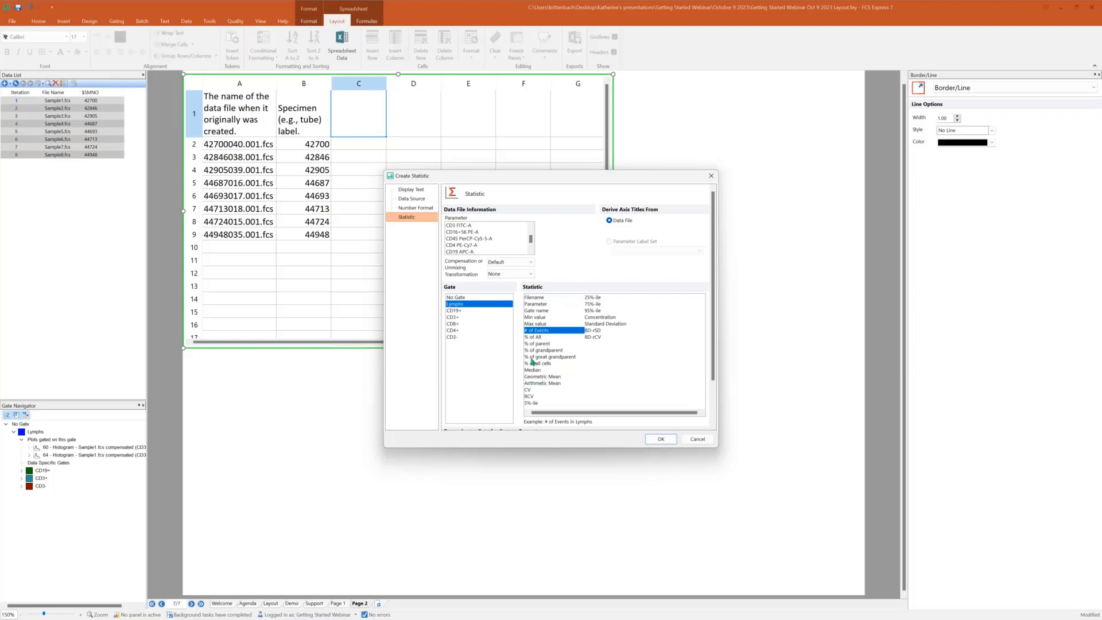
pyautogui.keyDown('ctrl'); pyautogui.click(543, 344); pyautogui.keyUp('ctrl')
pyautogui.keyDown('ctrl'); pyautogui.click(542, 371); pyautogui.keyUp('ctrl')
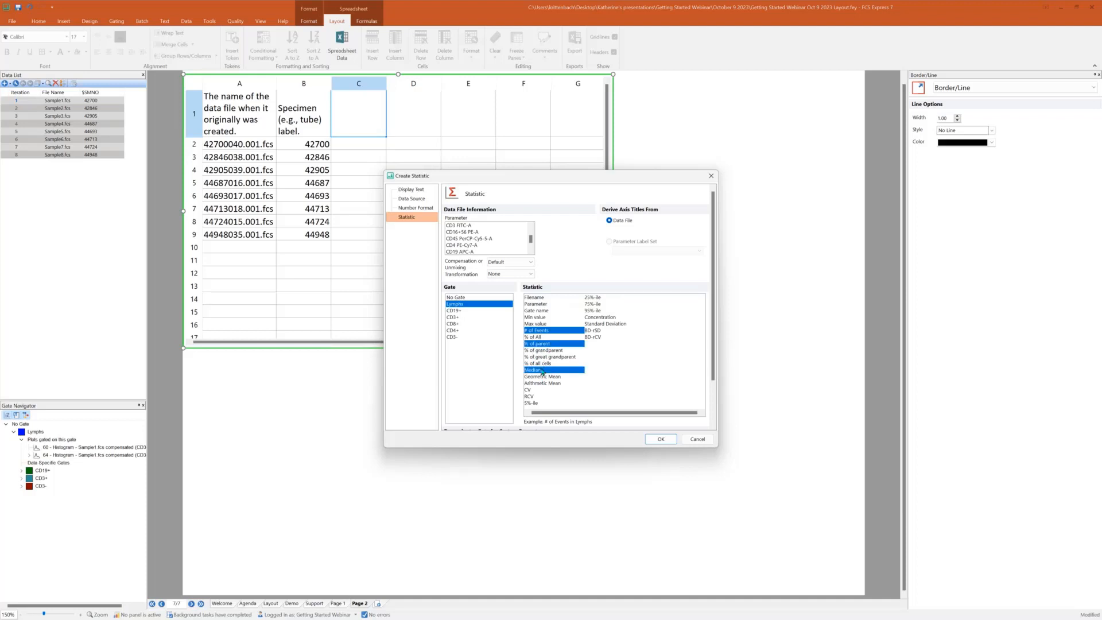
pyautogui.keyDown('ctrl'); pyautogui.click(538, 383); pyautogui.keyUp('ctrl')
pyautogui.keyDown('ctrl'); pyautogui.click(599, 325); pyautogui.keyUp('ctrl')
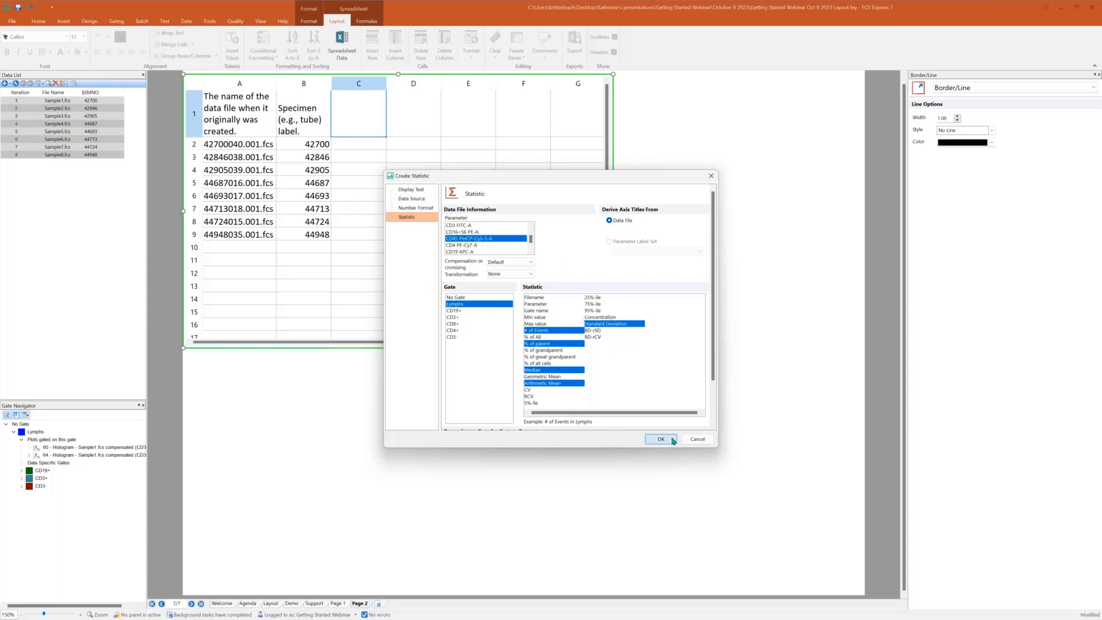
pyautogui.click(660, 439)
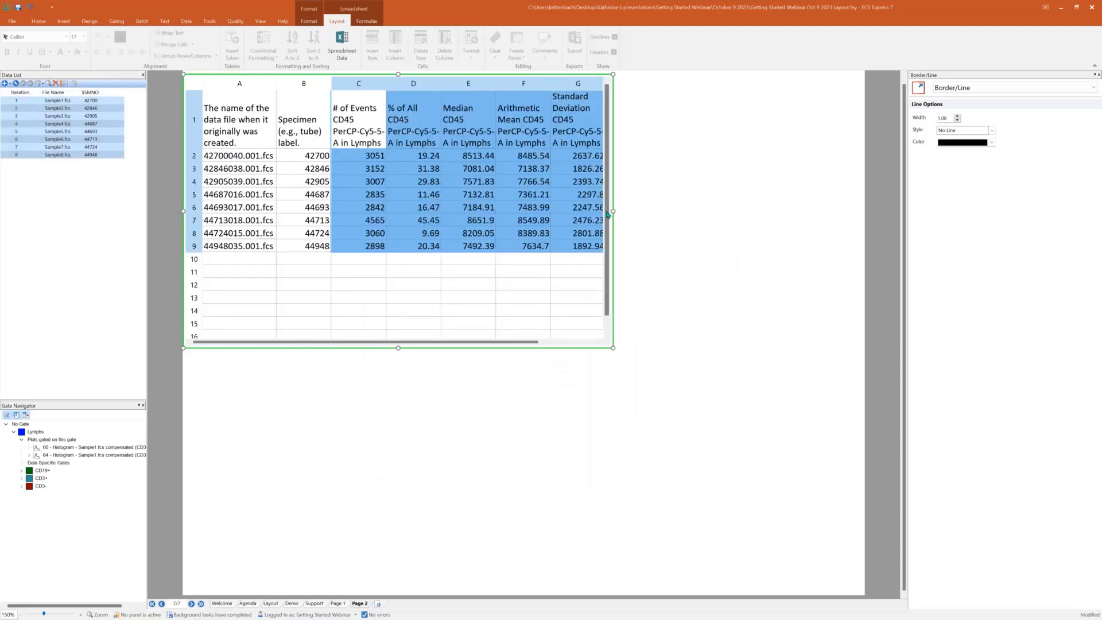
pyautogui.moveTo(614, 209); pyautogui.dragTo(797, 211)
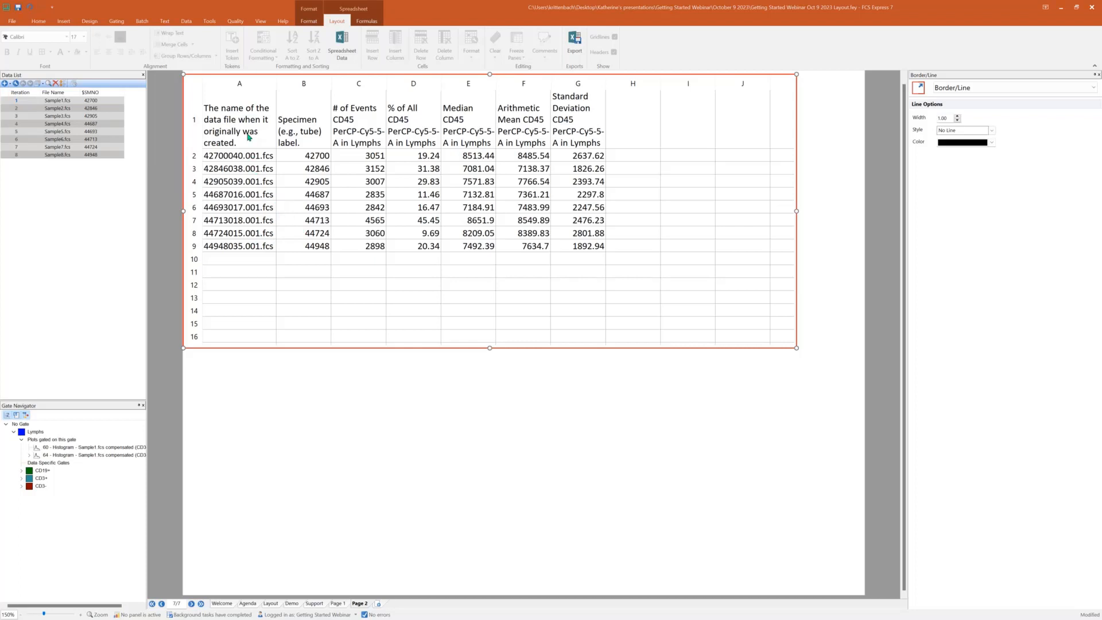
# Step: Show the spreadsheet and Layout pages side by side and shift the Lymphs gate towards lower CD45 values
pyautogui.click(261, 20)
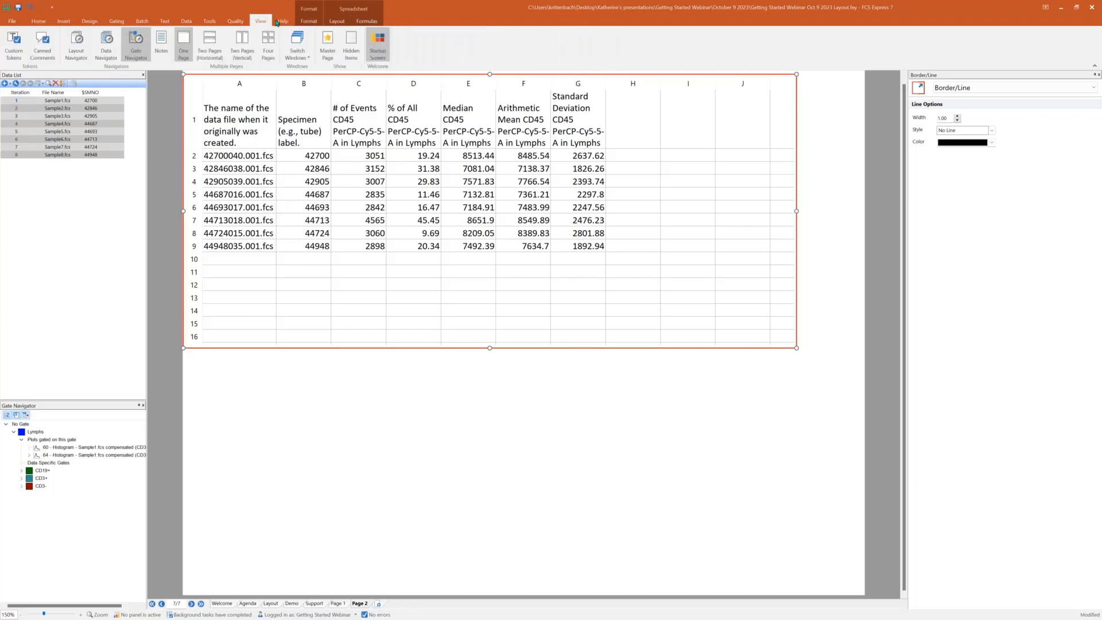
pyautogui.click(244, 52)
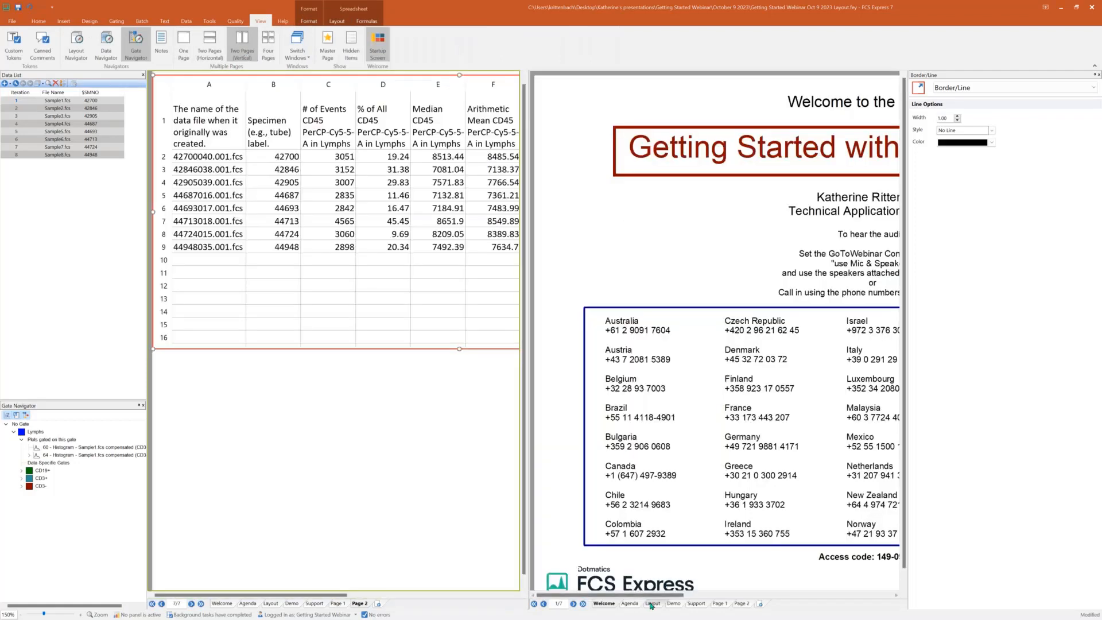
pyautogui.click(653, 604)
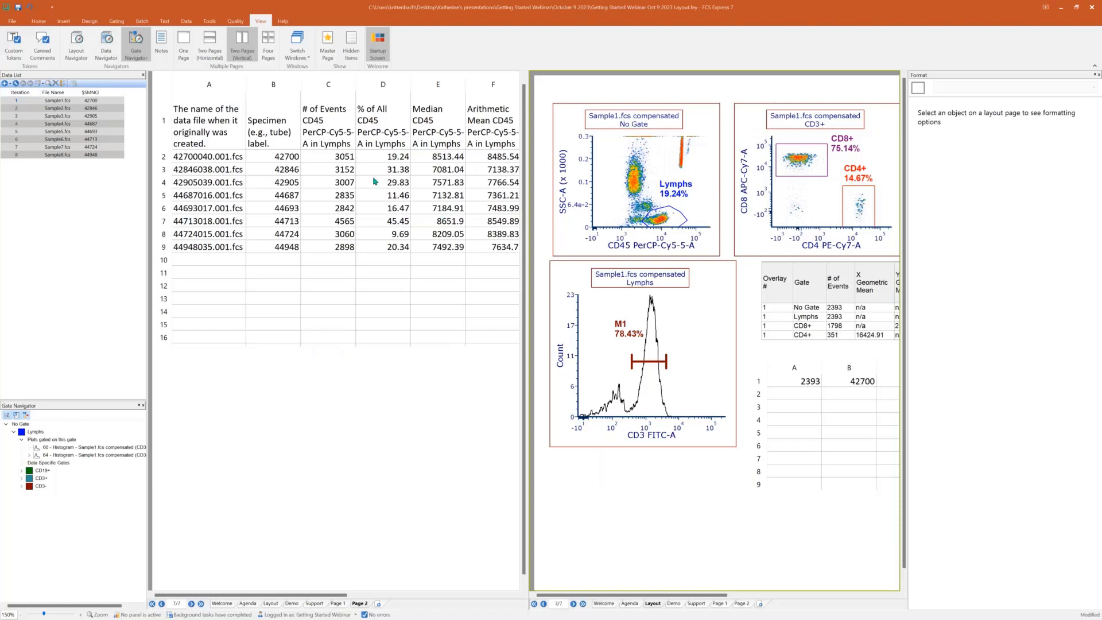
pyautogui.moveTo(670, 220)
pyautogui.mouseDown()
pyautogui.moveTo(648, 214)
pyautogui.moveTo(659, 222)
pyautogui.mouseUp()
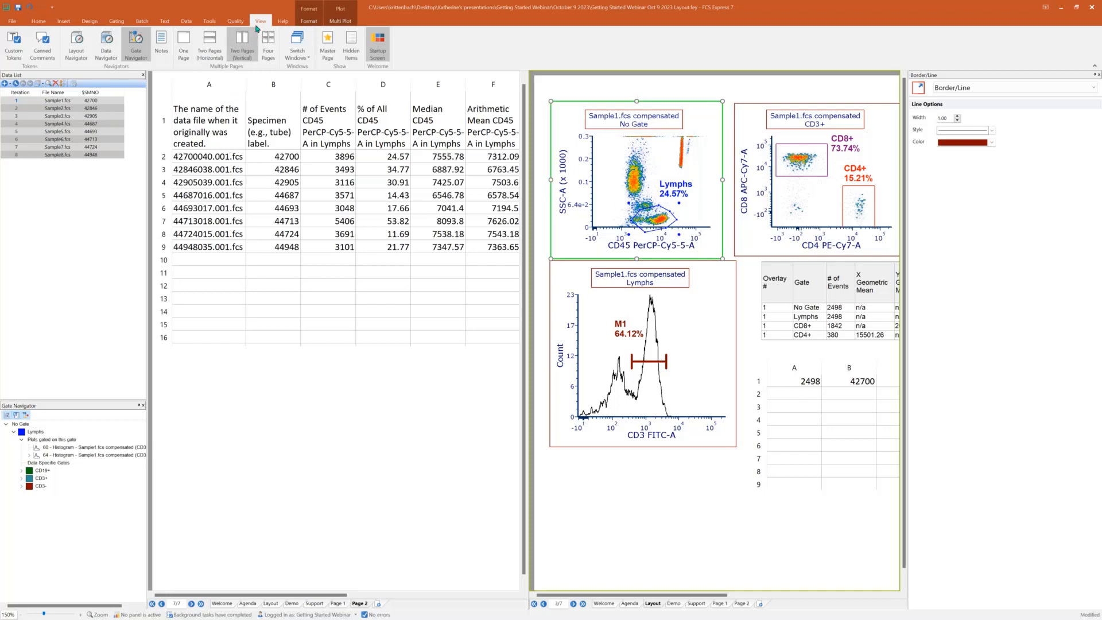
# Step: Return to the single-page view and enter the header "Ratio" in cell H1 of the spreadsheet
pyautogui.click(182, 46)
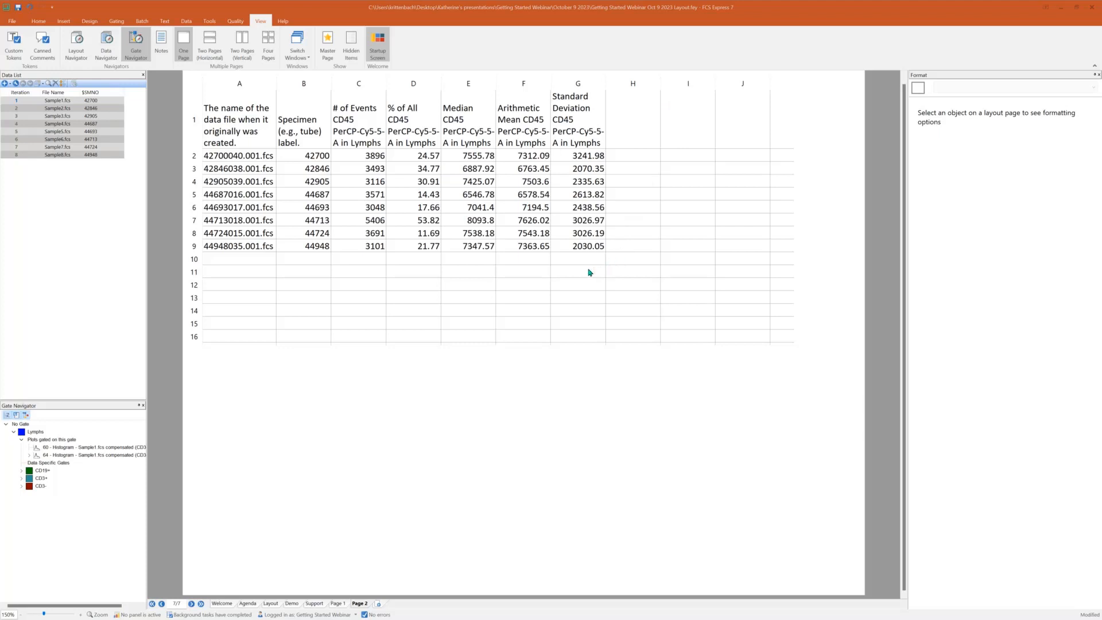
pyautogui.doubleClick(625, 131)
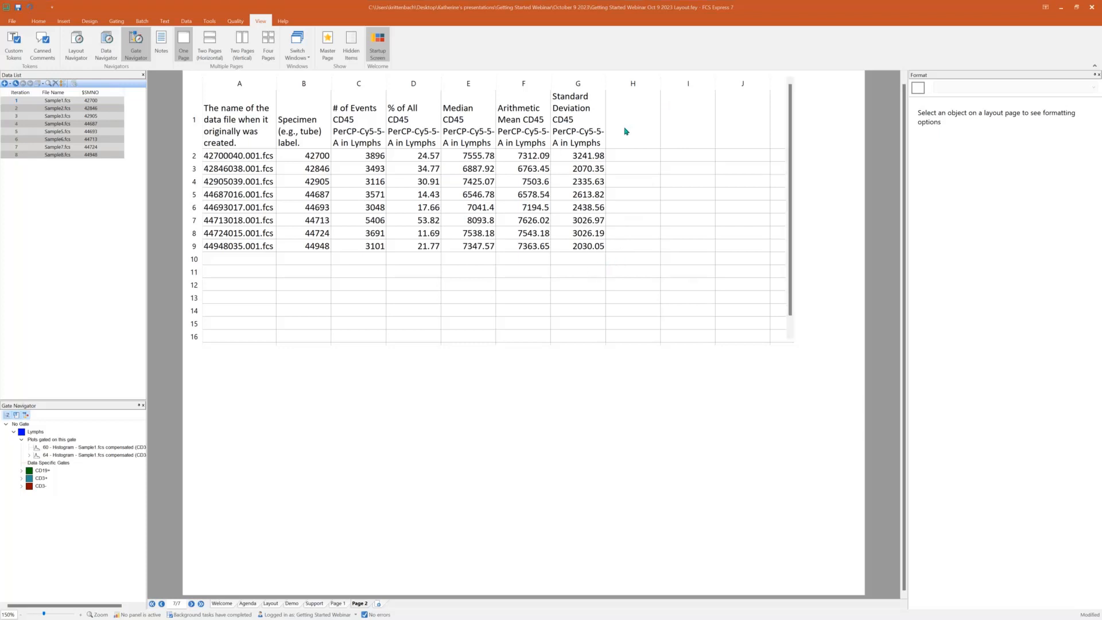
pyautogui.write('Ratio')
pyautogui.press('Return')
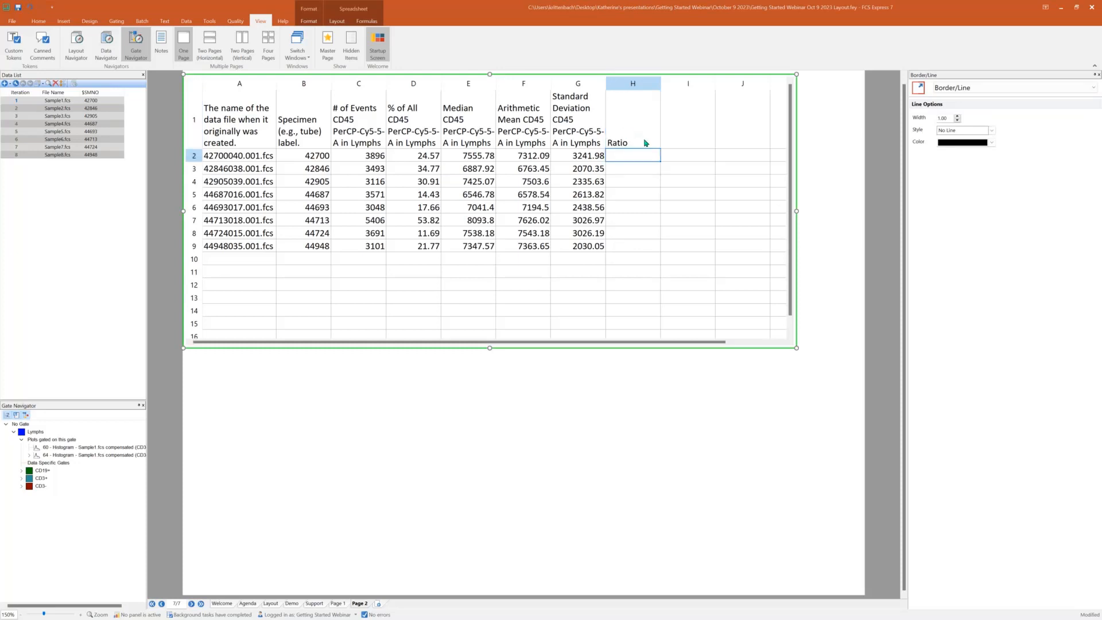
# Step: Enter the formula =E2/D2 in cell H2 to divide the first sample's Median by its % of All
pyautogui.write('=')
pyautogui.click(474, 157)
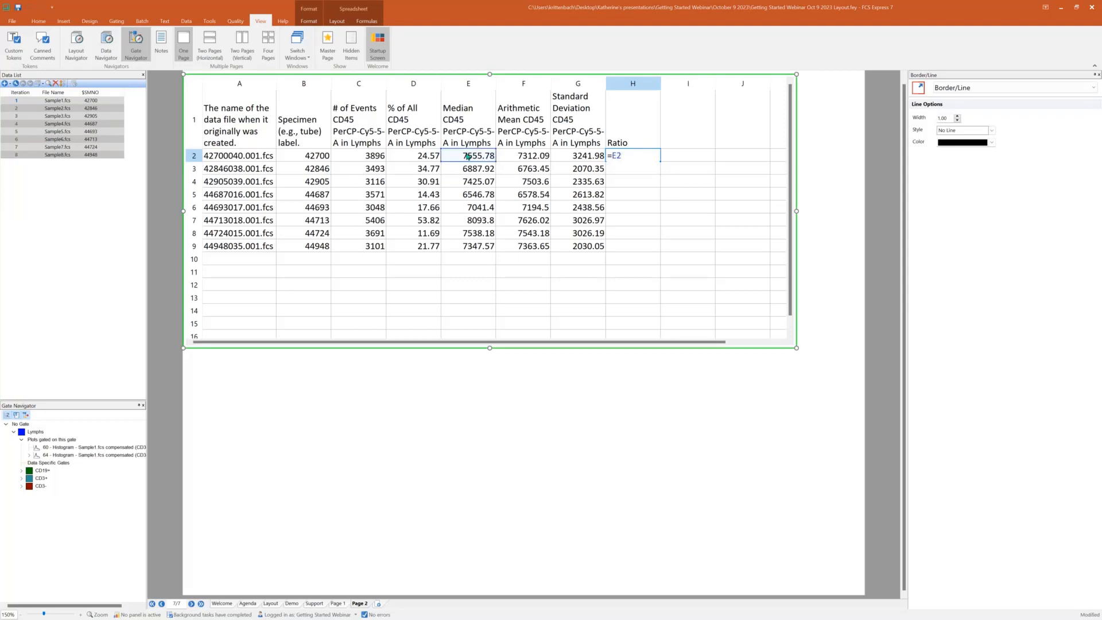
pyautogui.write('/')
pyautogui.click(418, 159)
pyautogui.press('Return')
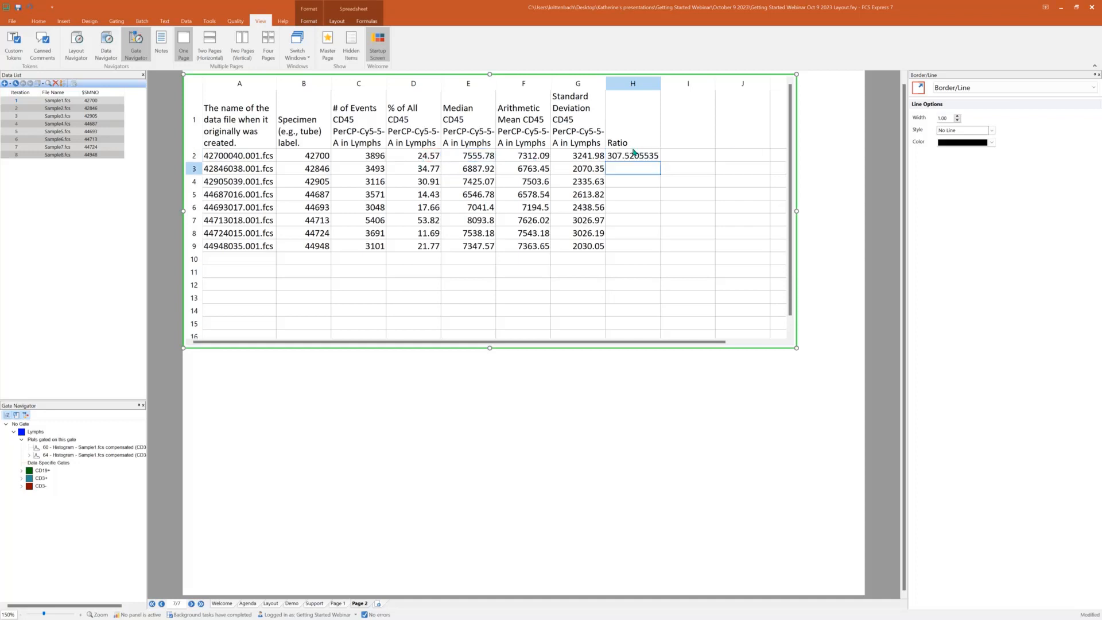
# Step: Fill the ratio formula from H2 down to H9 and check the formula in cell H9
pyautogui.click(630, 159)
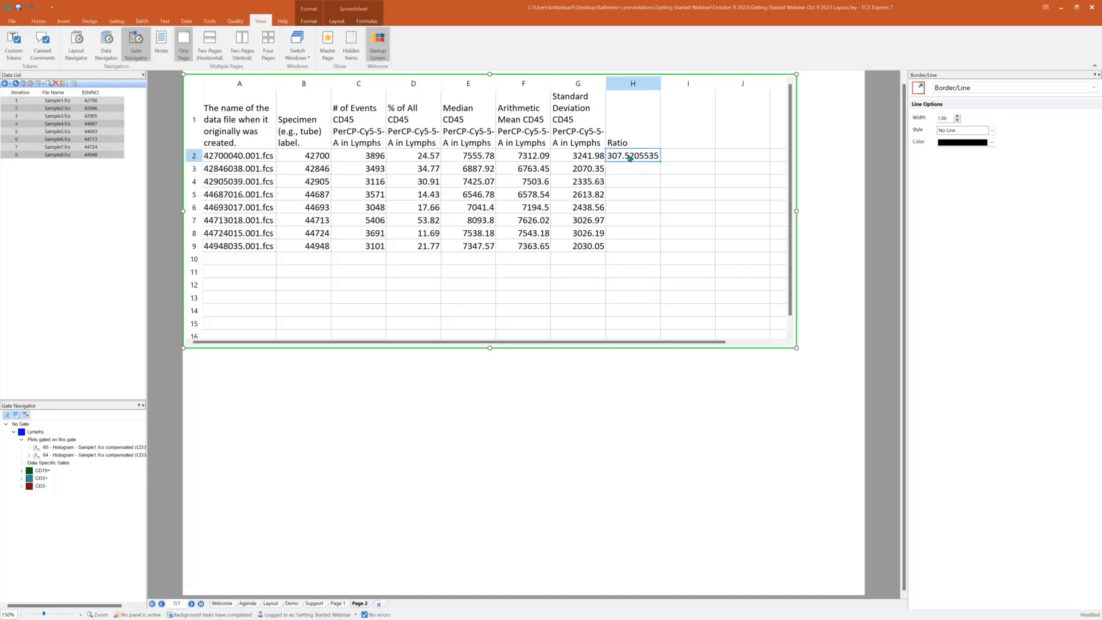
pyautogui.moveTo(661, 162); pyautogui.dragTo(658, 246)
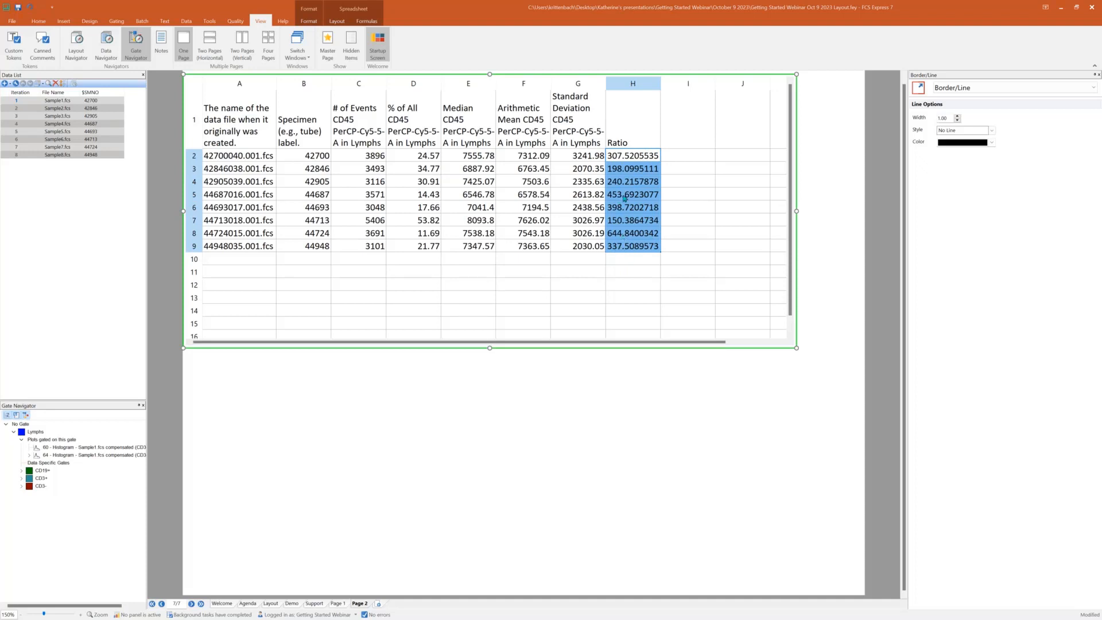
pyautogui.click(626, 259)
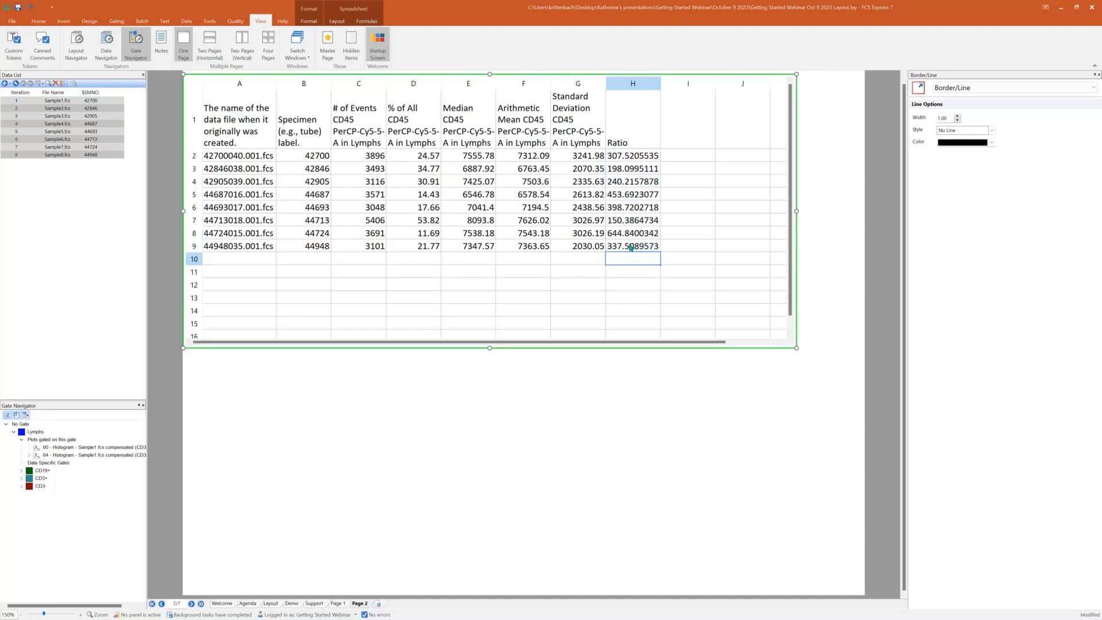
pyautogui.doubleClick(631, 247)
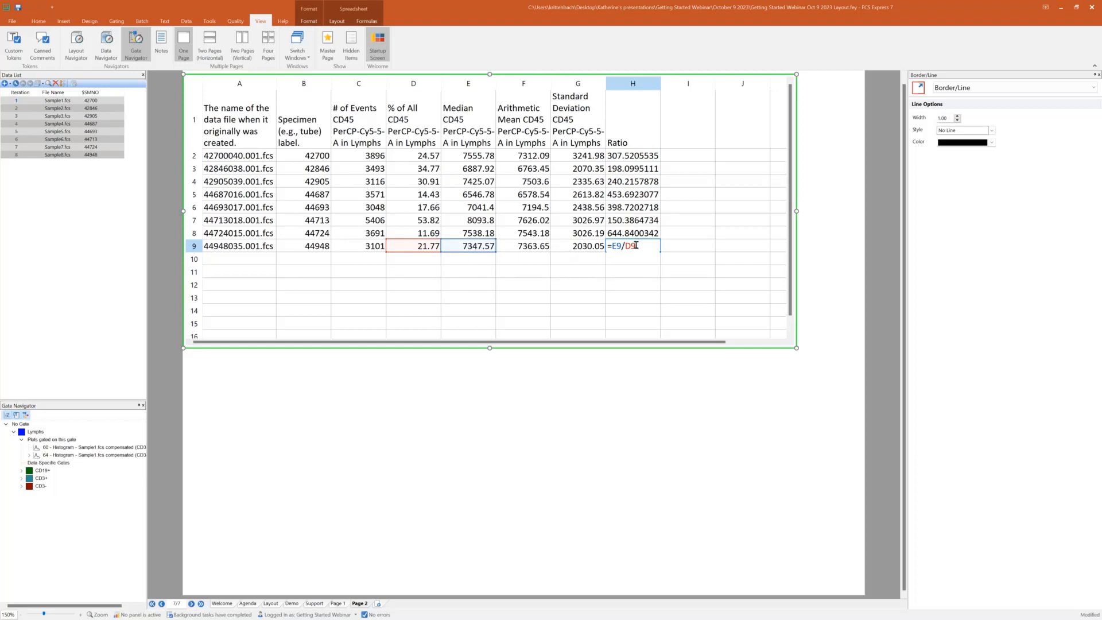
pyautogui.press('Return')
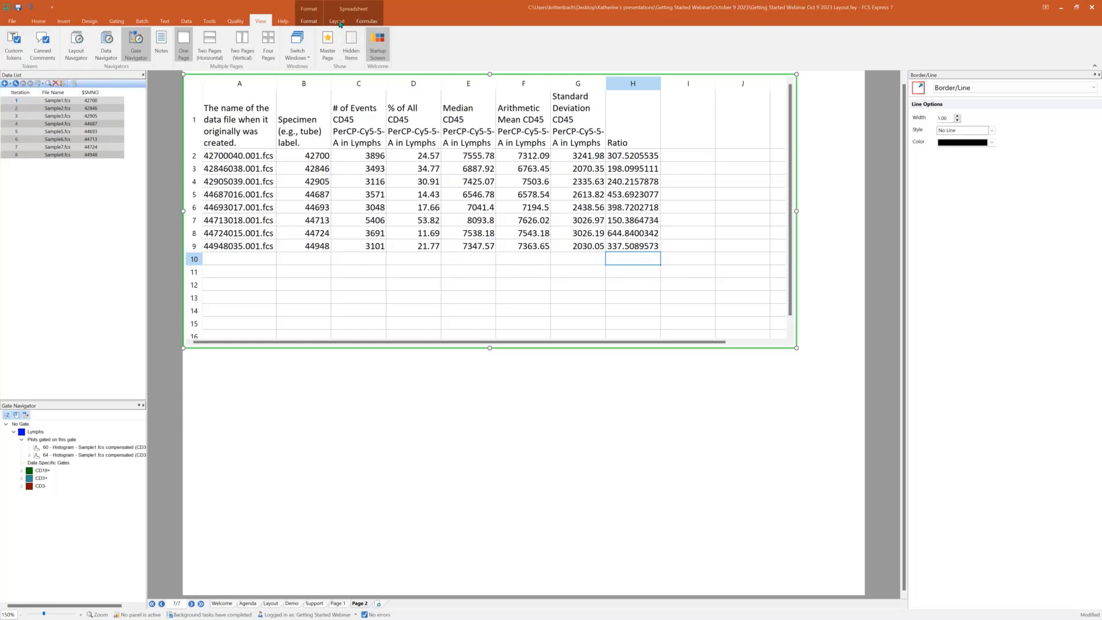
# Step: Enter the formula =AVERAGE(H2:H9) in cell H11 to average the ratios
pyautogui.click(366, 22)
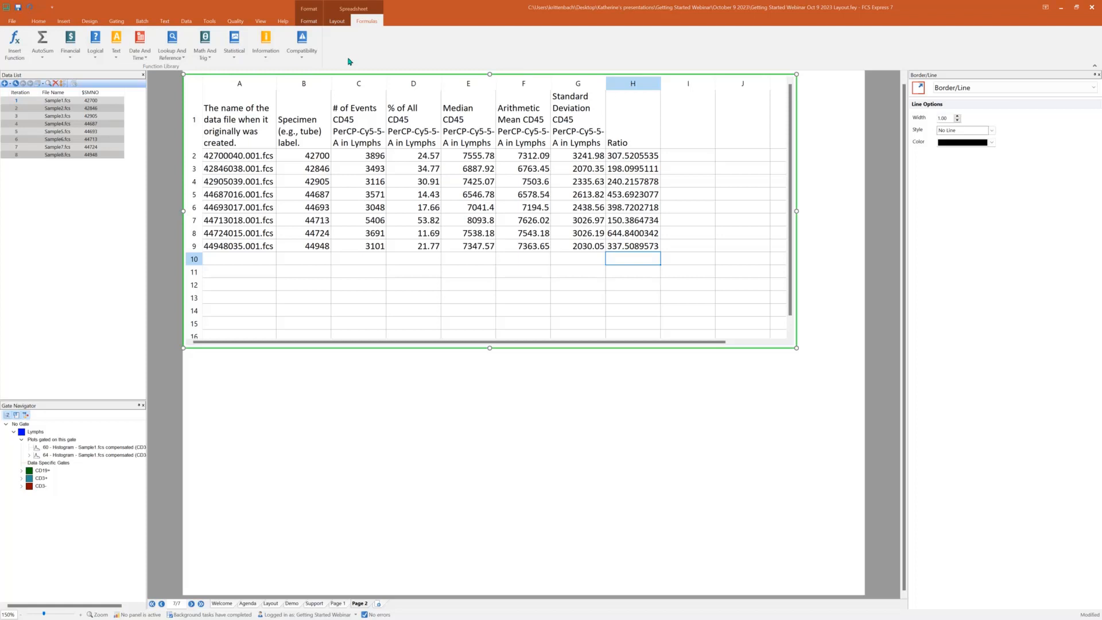
pyautogui.click(619, 272)
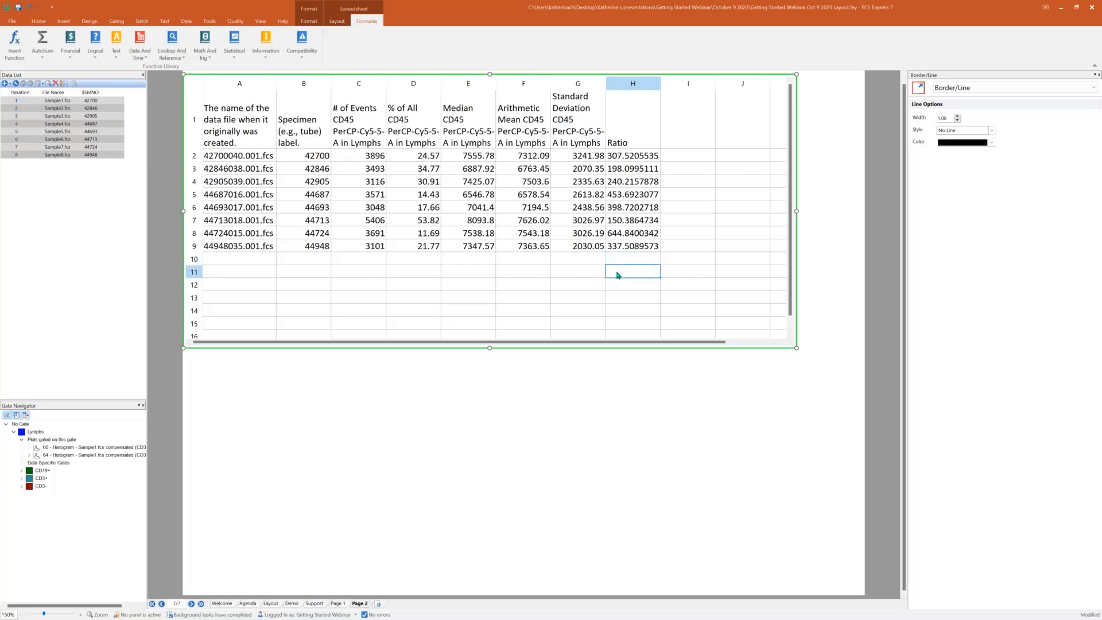
pyautogui.write('=')
pyautogui.write('Aver')
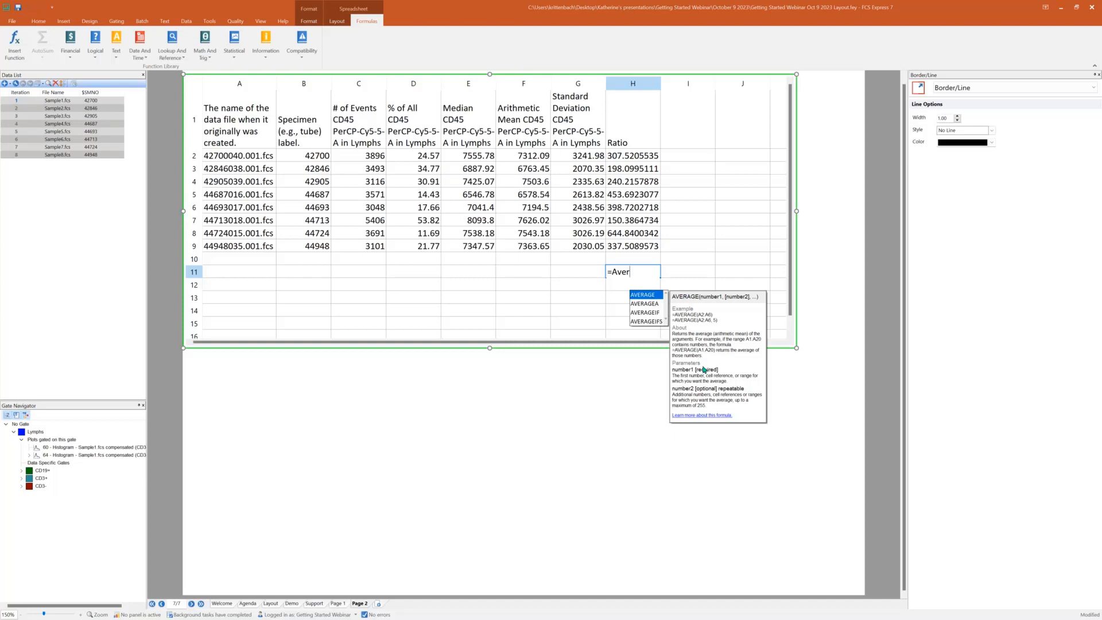
pyautogui.doubleClick(652, 295)
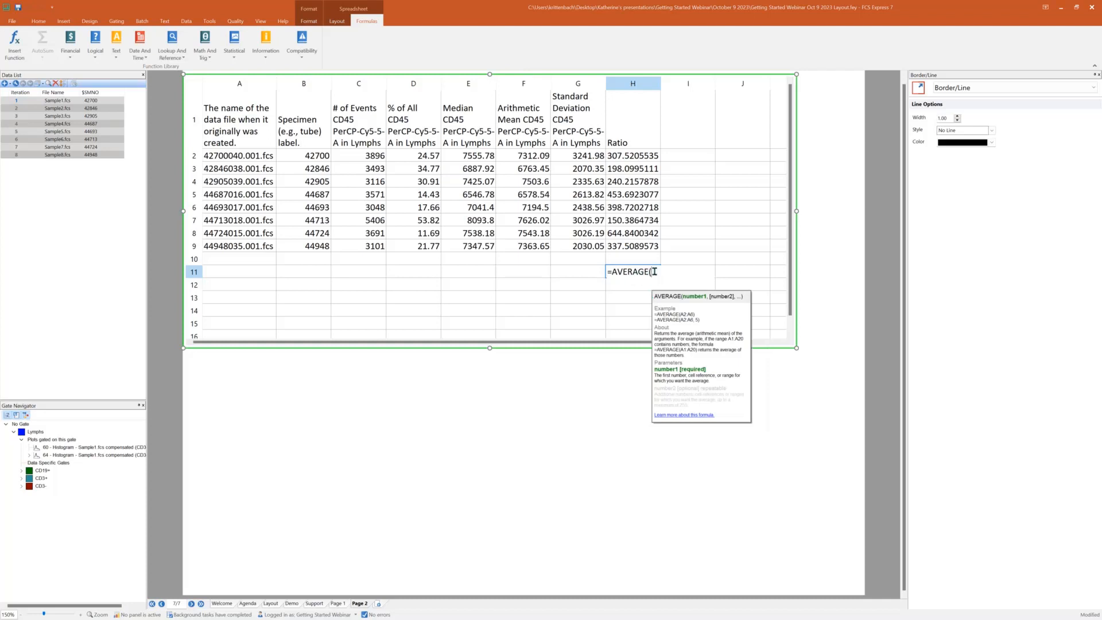
pyautogui.moveTo(625, 155); pyautogui.dragTo(632, 241)
pyautogui.doubleClick(638, 272)
pyautogui.moveTo(634, 161); pyautogui.dragTo(634, 245)
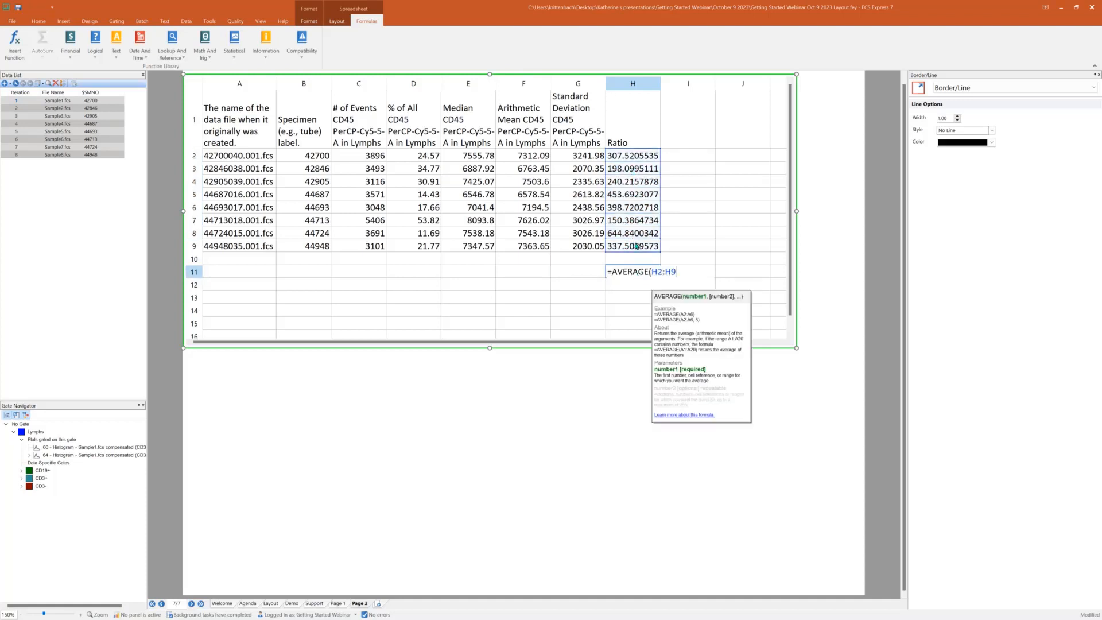
pyautogui.write(')')
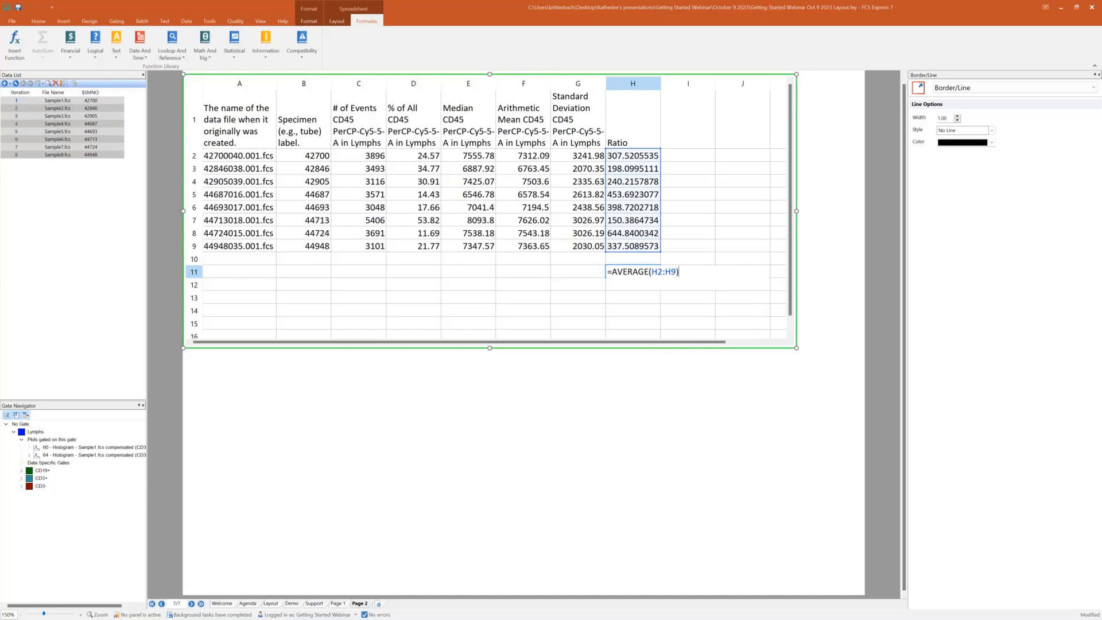
pyautogui.press('Return')
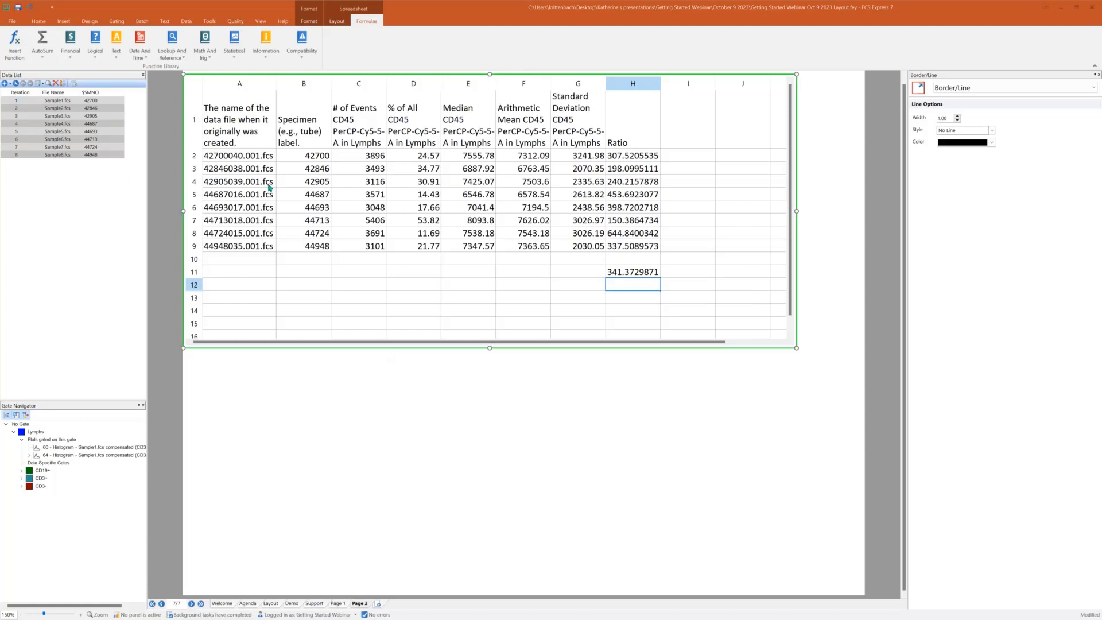
# Step: Show the Spreadsheet Data formatting options to review how first-row text is used for parameter labels
pyautogui.click(446, 286)
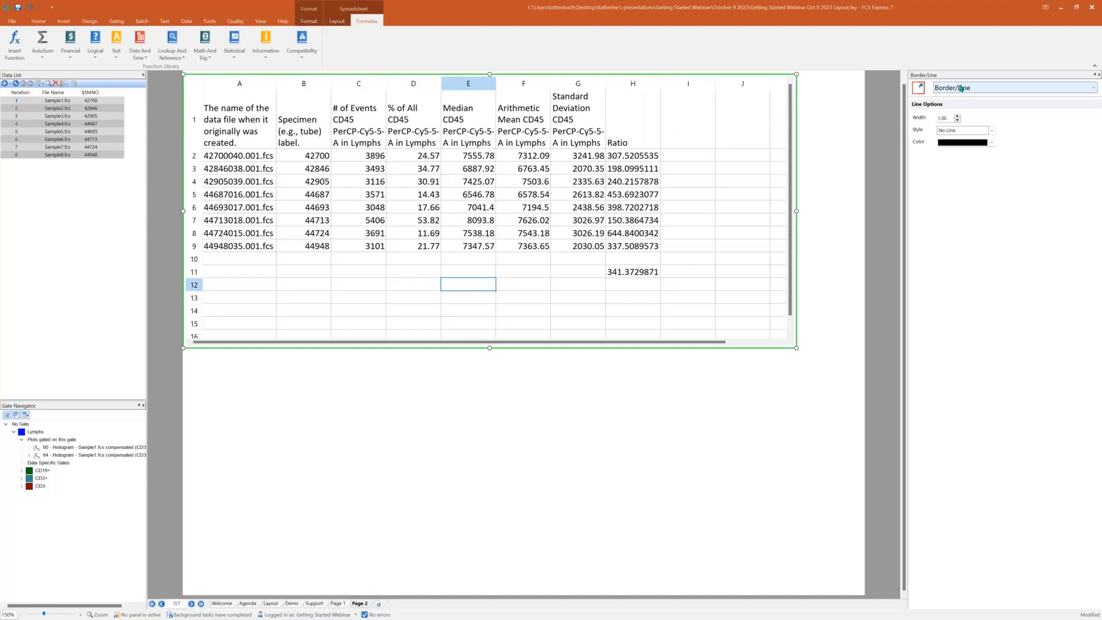
pyautogui.click(748, 133)
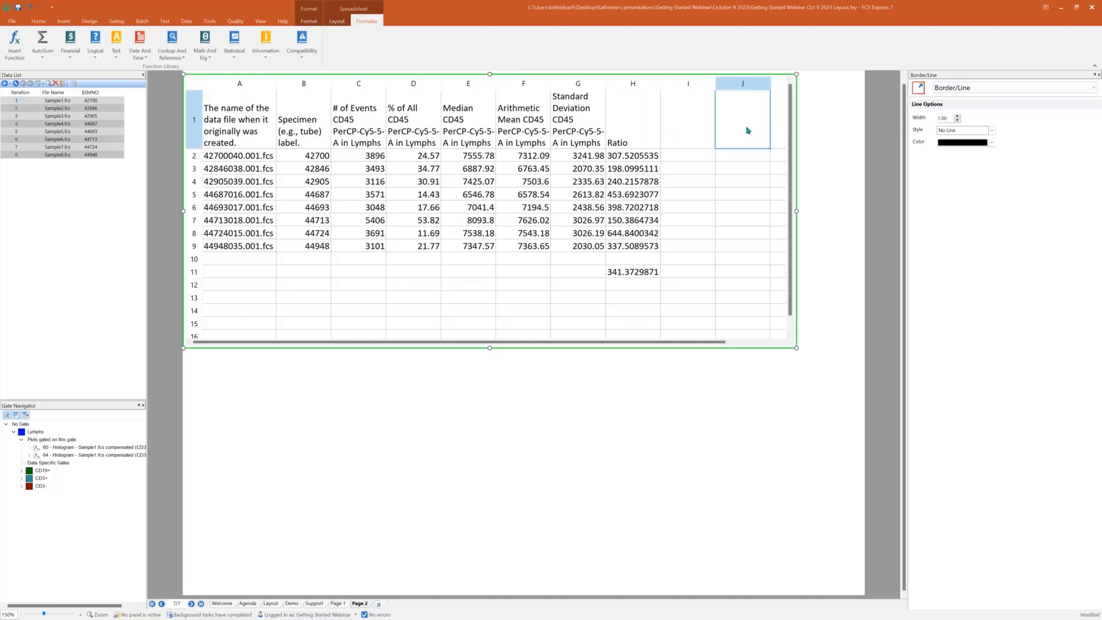
pyautogui.click(941, 89)
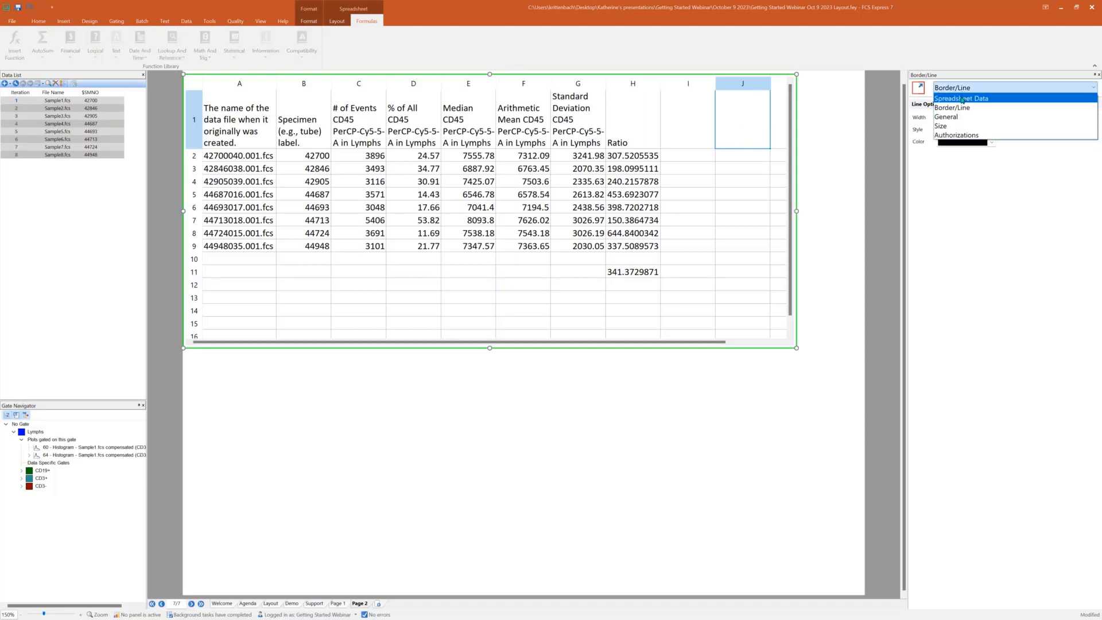
pyautogui.click(981, 100)
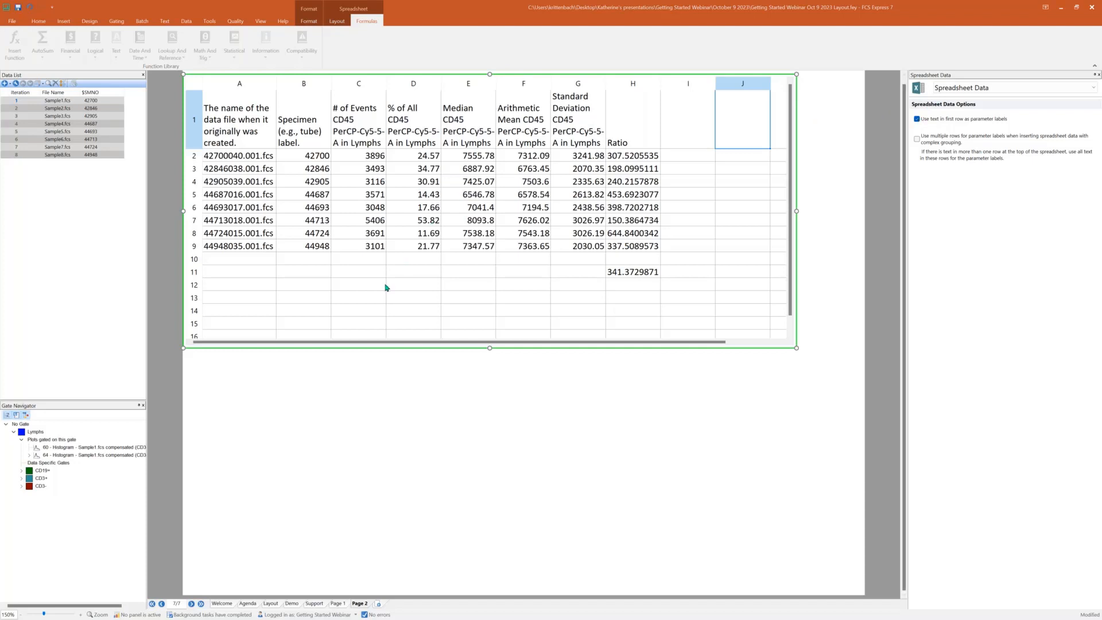
# Step: Insert a bar chart of the spreadsheet data below the spreadsheet and widen it to span columns A through H
pyautogui.click(62, 22)
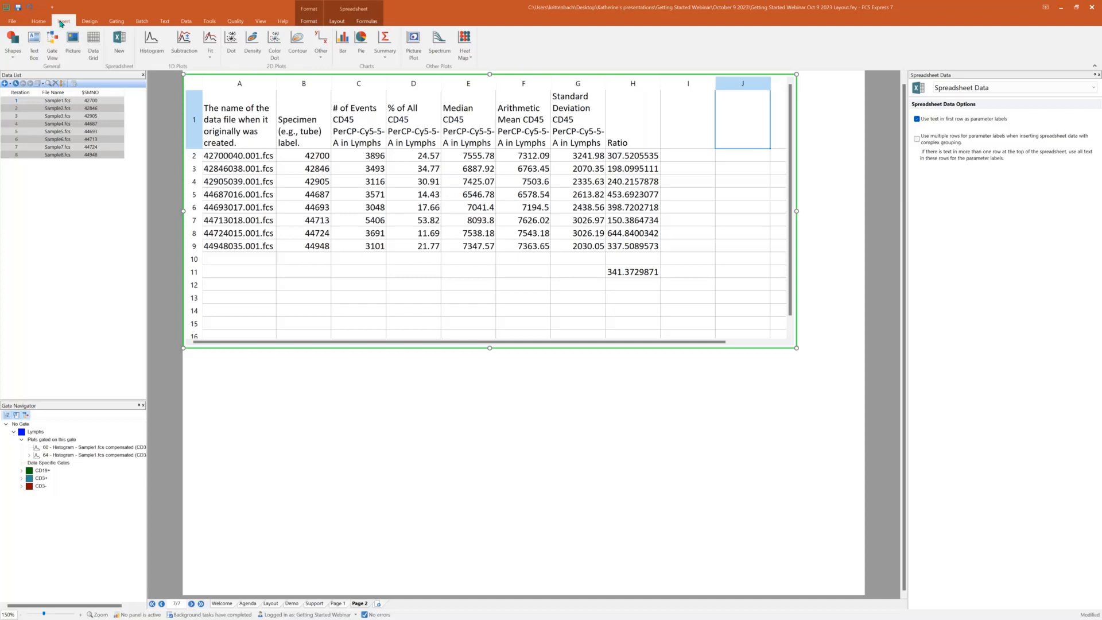
pyautogui.click(343, 43)
pyautogui.click(205, 362)
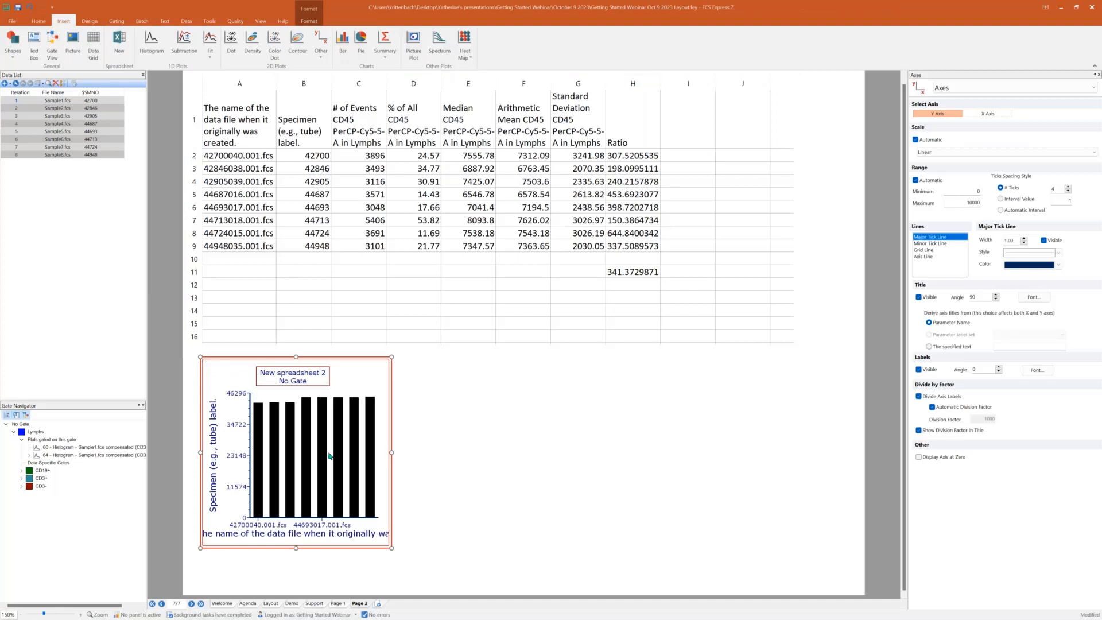
pyautogui.moveTo(391, 453); pyautogui.dragTo(690, 449)
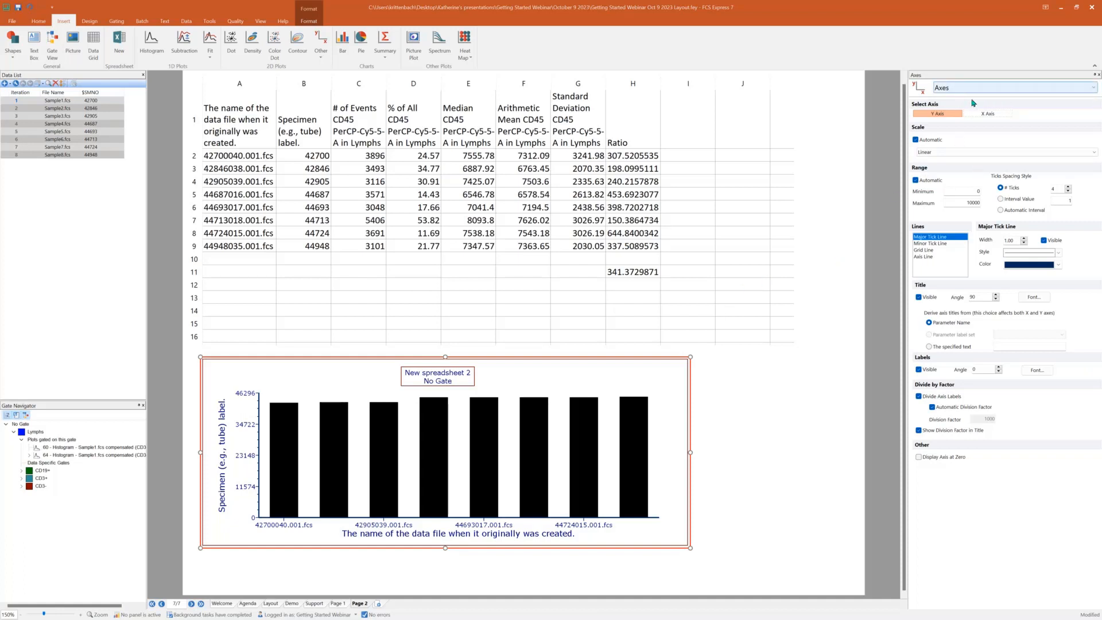
# Step: Set the bar chart's X axis label angle to 90 and make the chart taller
pyautogui.click(983, 114)
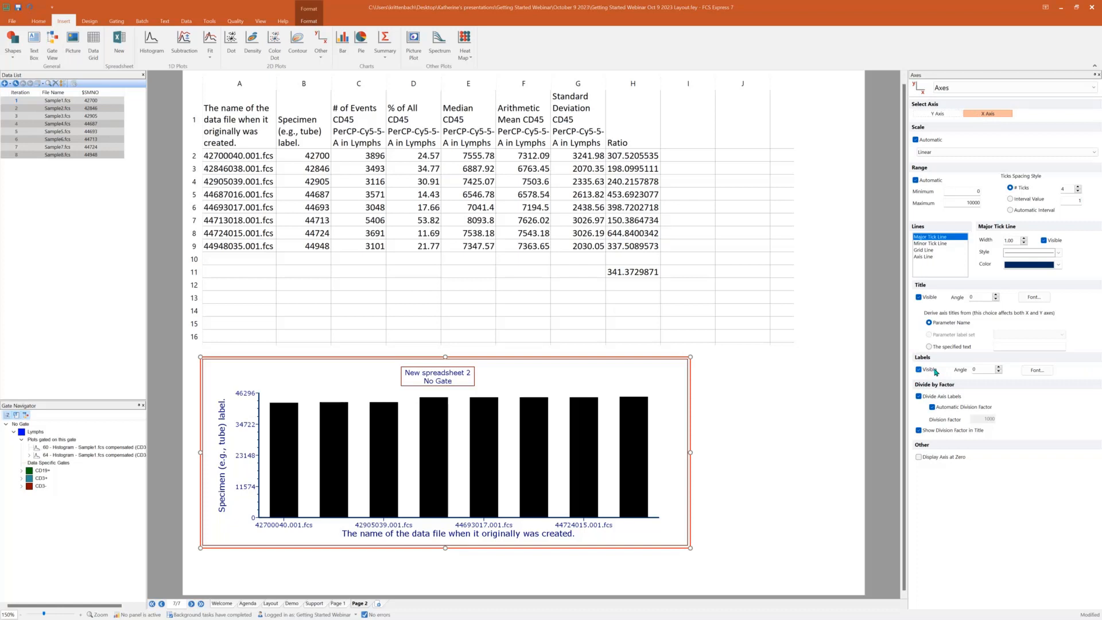
pyautogui.moveTo(987, 369); pyautogui.dragTo(953, 370)
pyautogui.write('90')
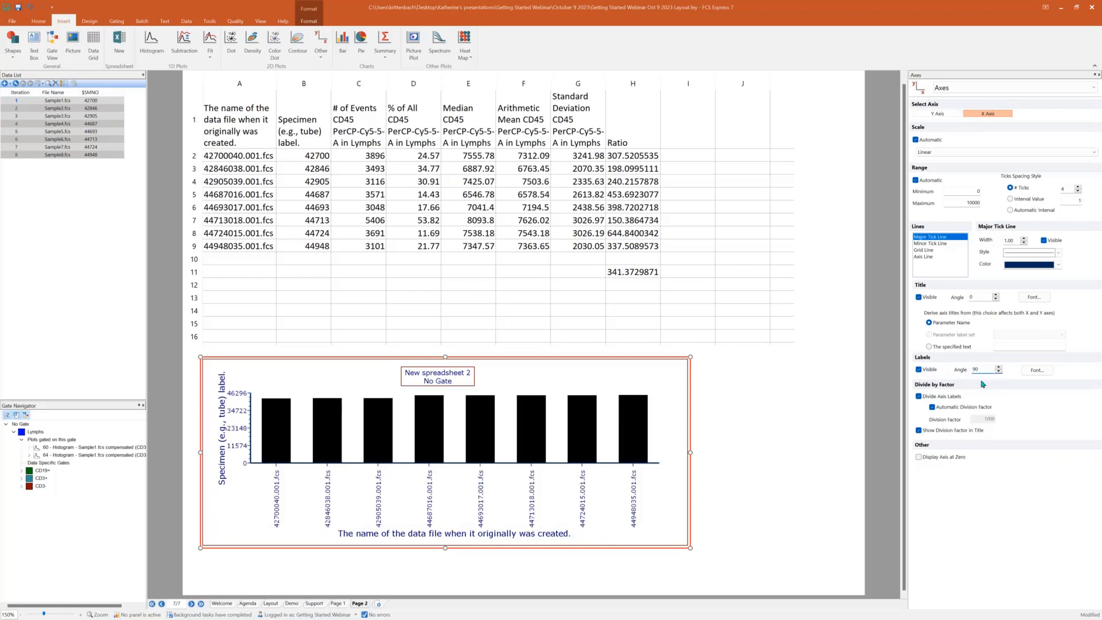
pyautogui.moveTo(445, 548); pyautogui.dragTo(445, 574)
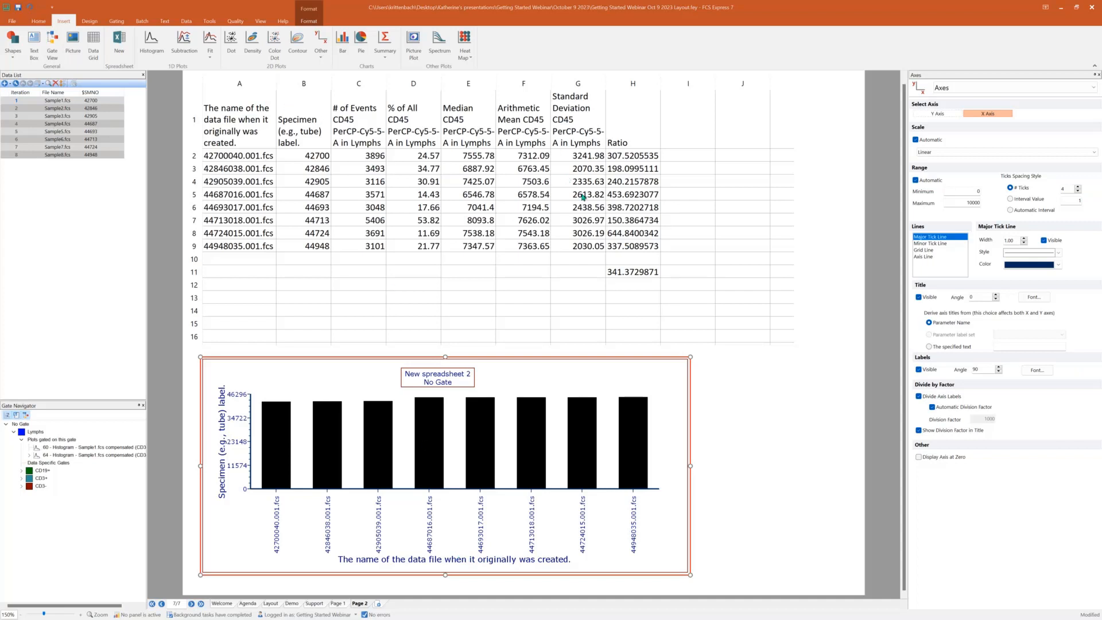
# Step: Change the bar chart's Y axis parameter to Median CD45 PerCP-Cy5-5-A in Lymphs
pyautogui.click(467, 560)
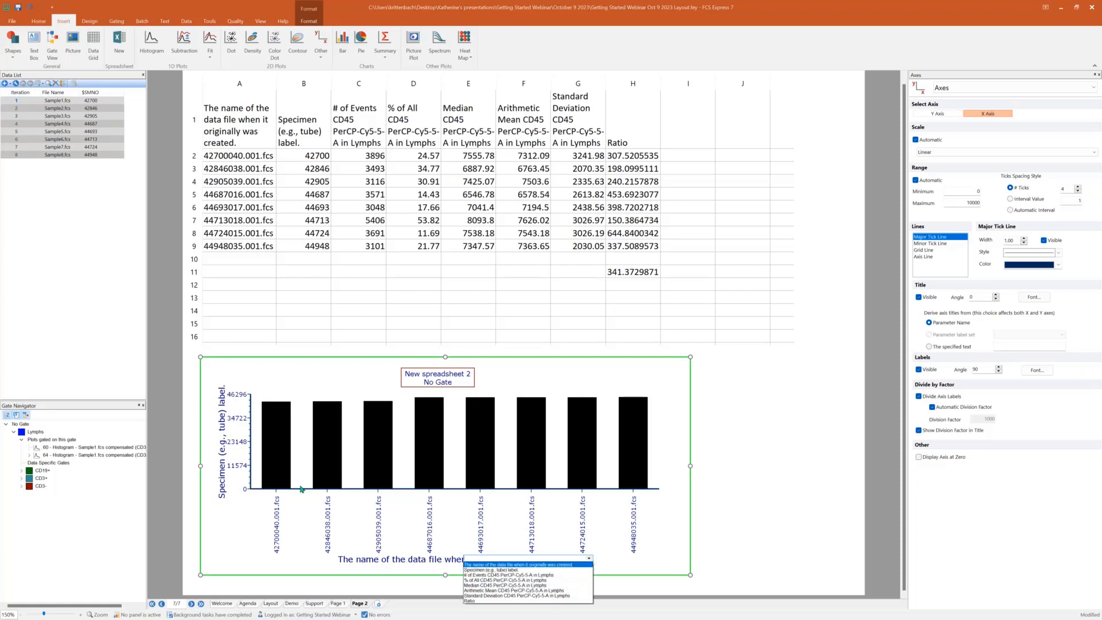
pyautogui.click(230, 440)
pyautogui.click(226, 429)
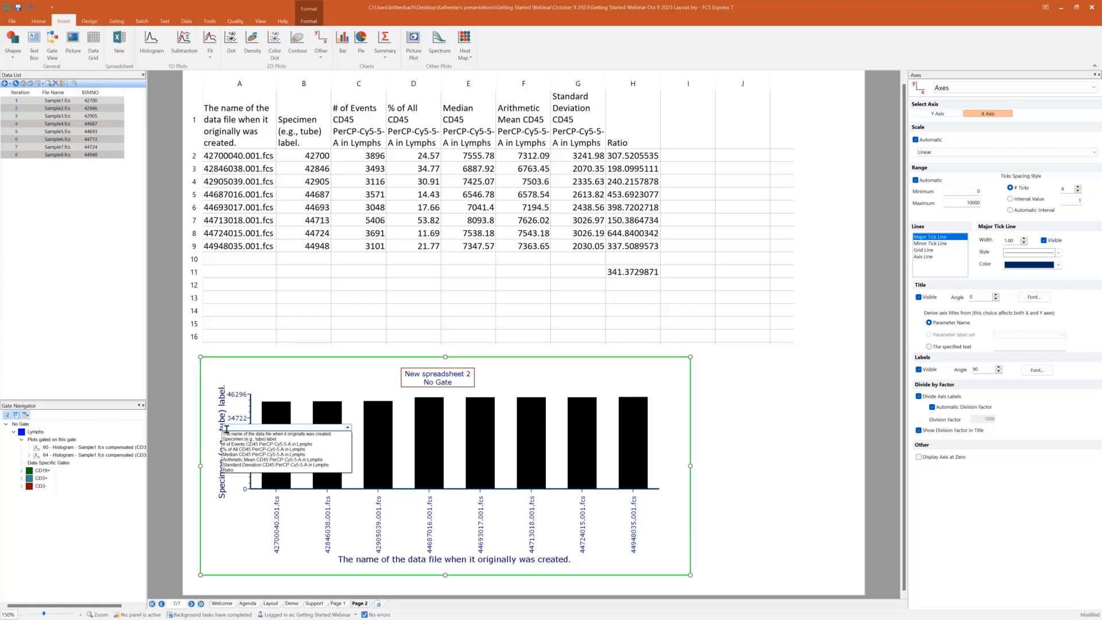
pyautogui.click(239, 454)
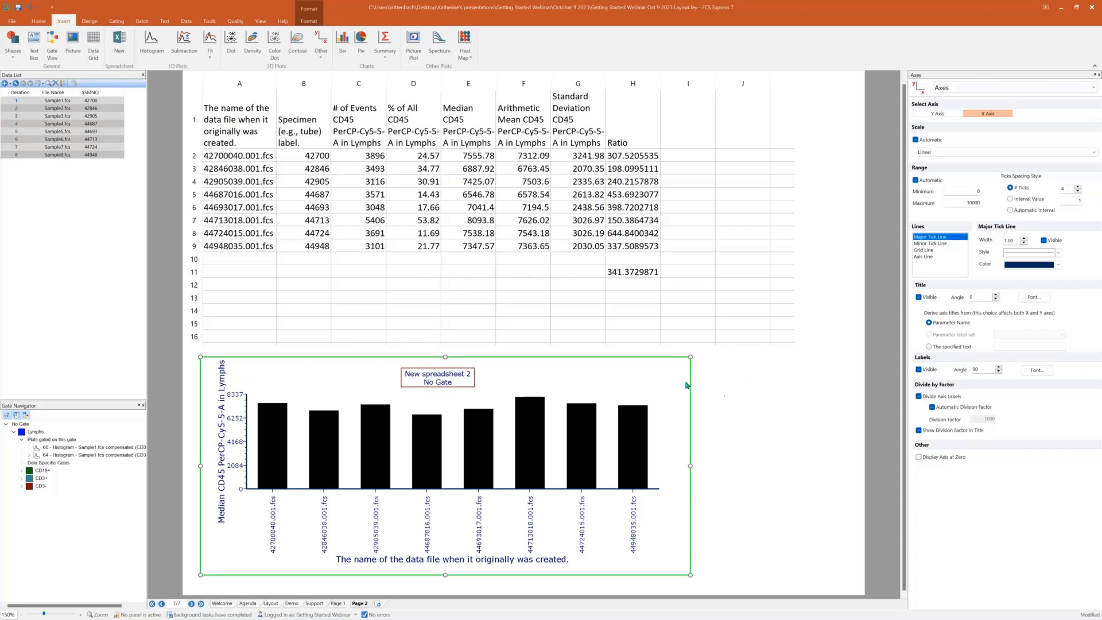
# Step: Set the bar overlay's error bar parameter to Standard Deviation CD45 PerCP-Cy5-5-A in Lymphs
pyautogui.click(968, 89)
pyautogui.click(959, 116)
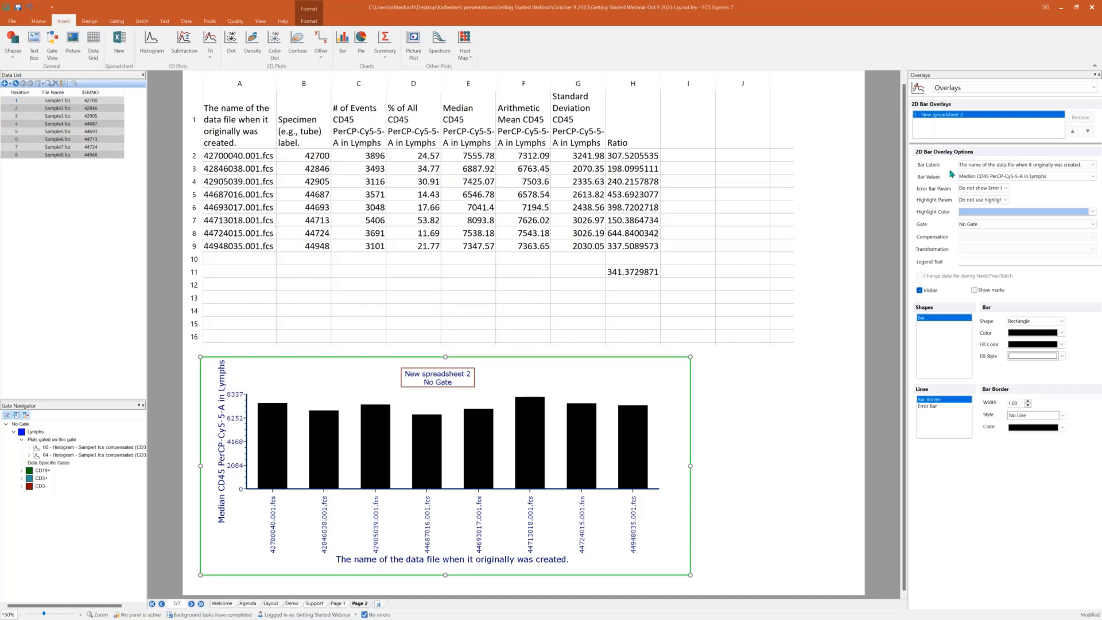
pyautogui.click(1008, 190)
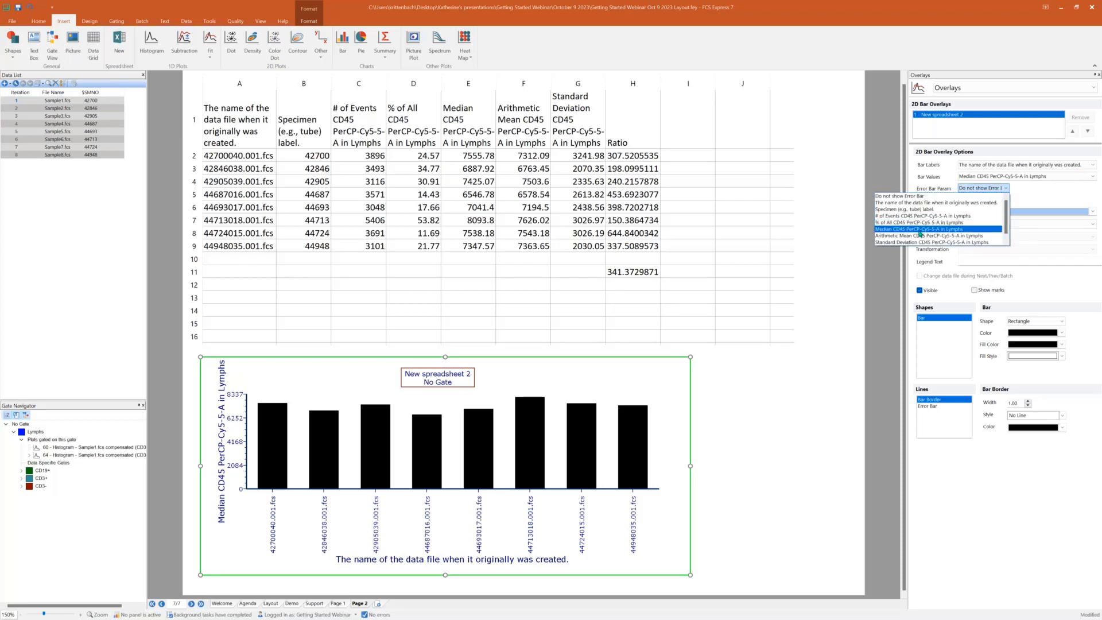
pyautogui.scroll(-1, 917, 236)
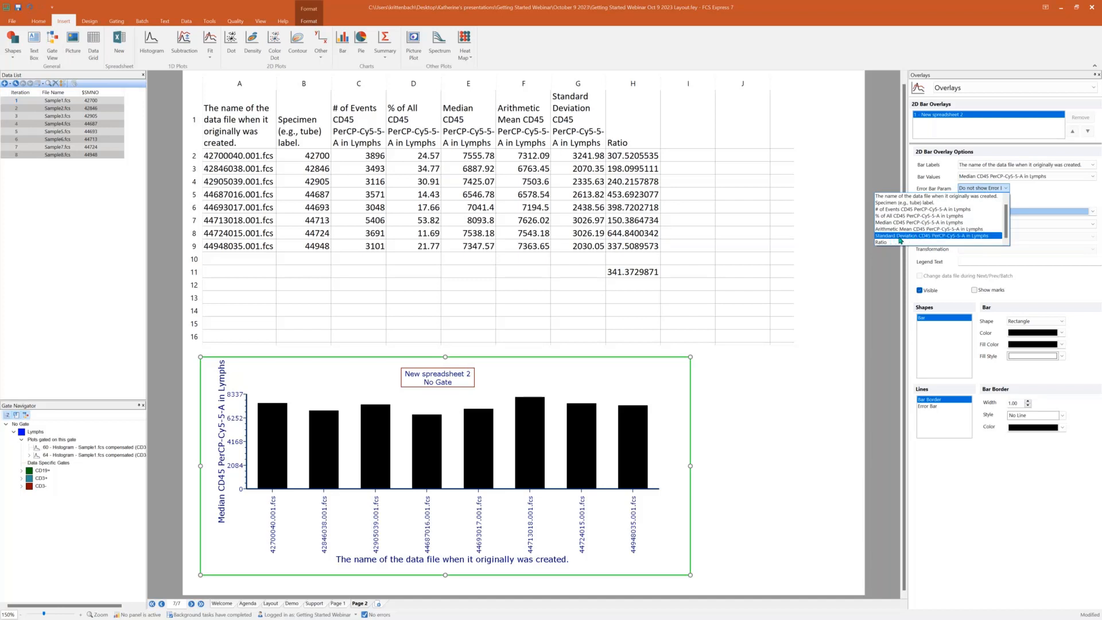
pyautogui.click(900, 240)
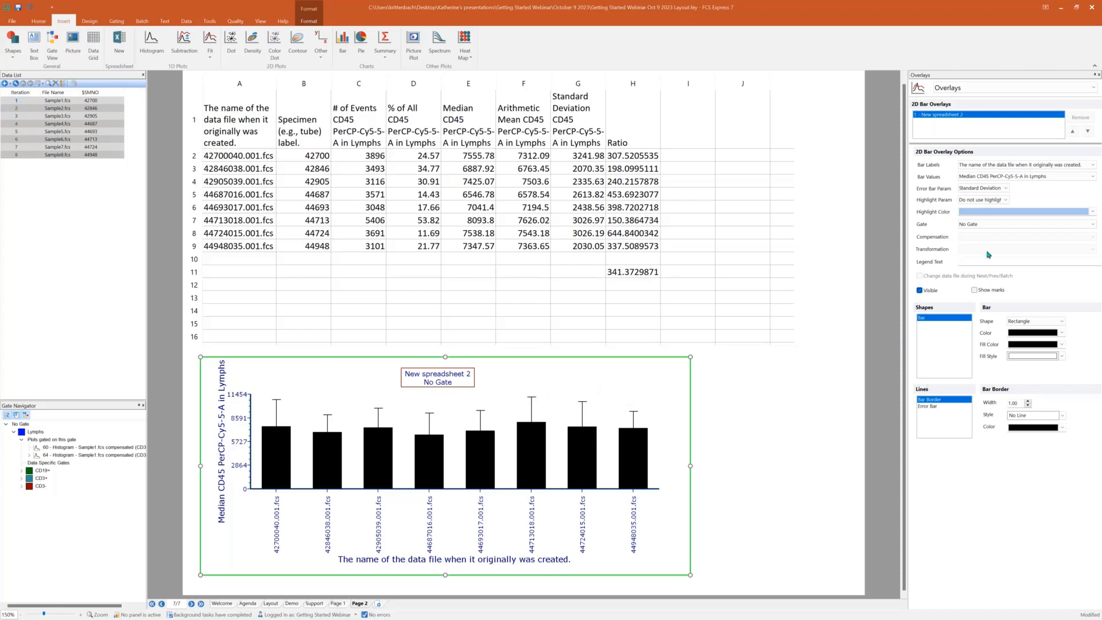
# Step: Change the chart's bar shape to Rect Gradient and its color to blue
pyautogui.click(1036, 322)
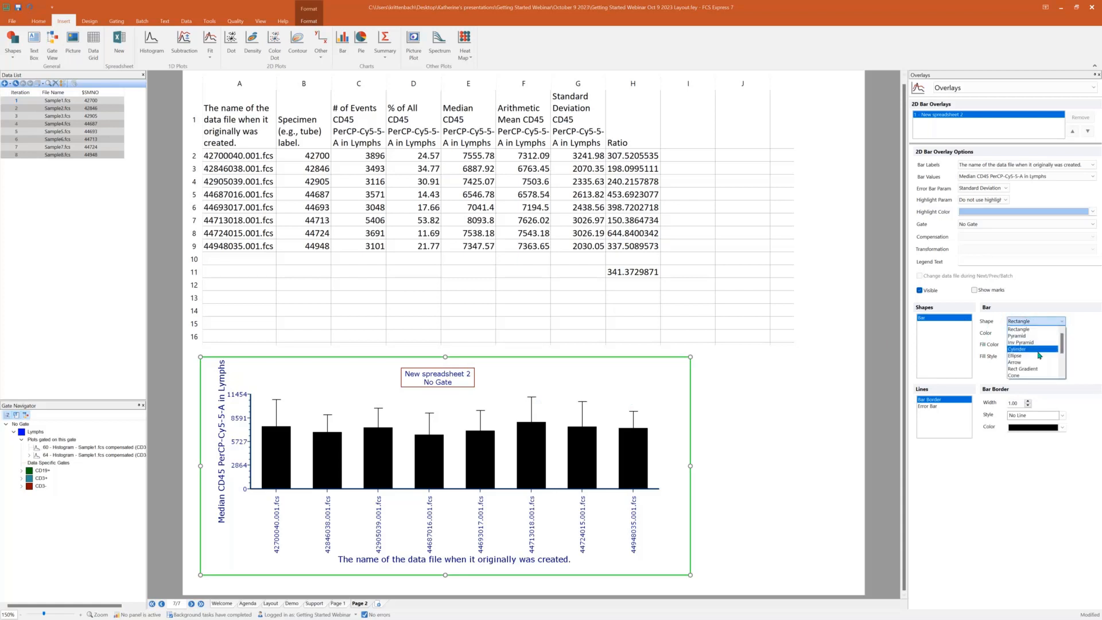
pyautogui.click(1033, 369)
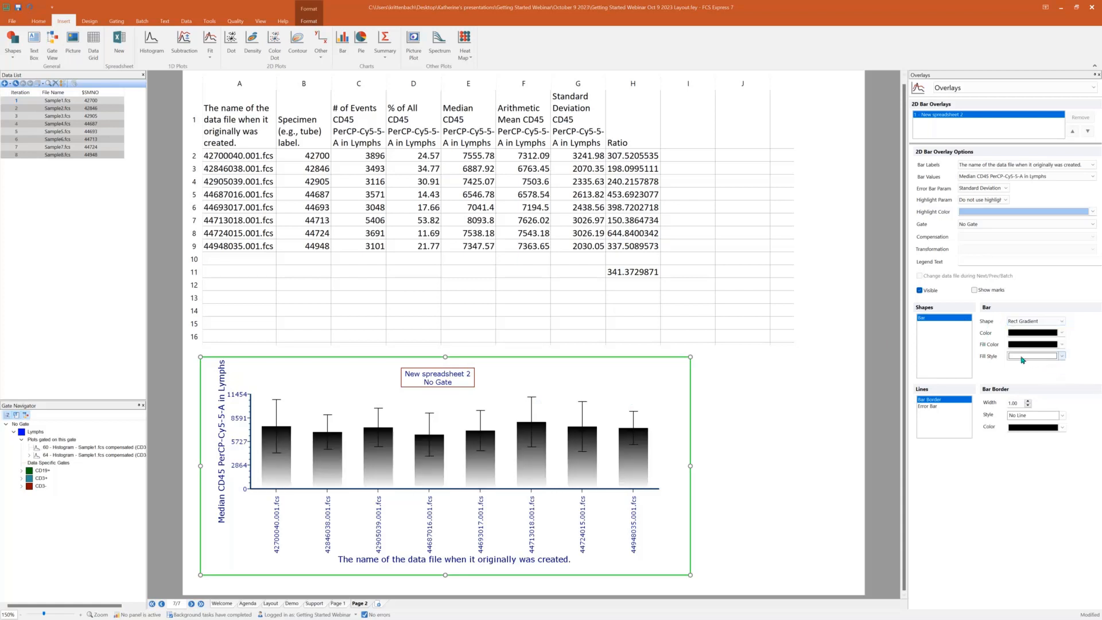
pyautogui.click(1062, 332)
pyautogui.click(1052, 362)
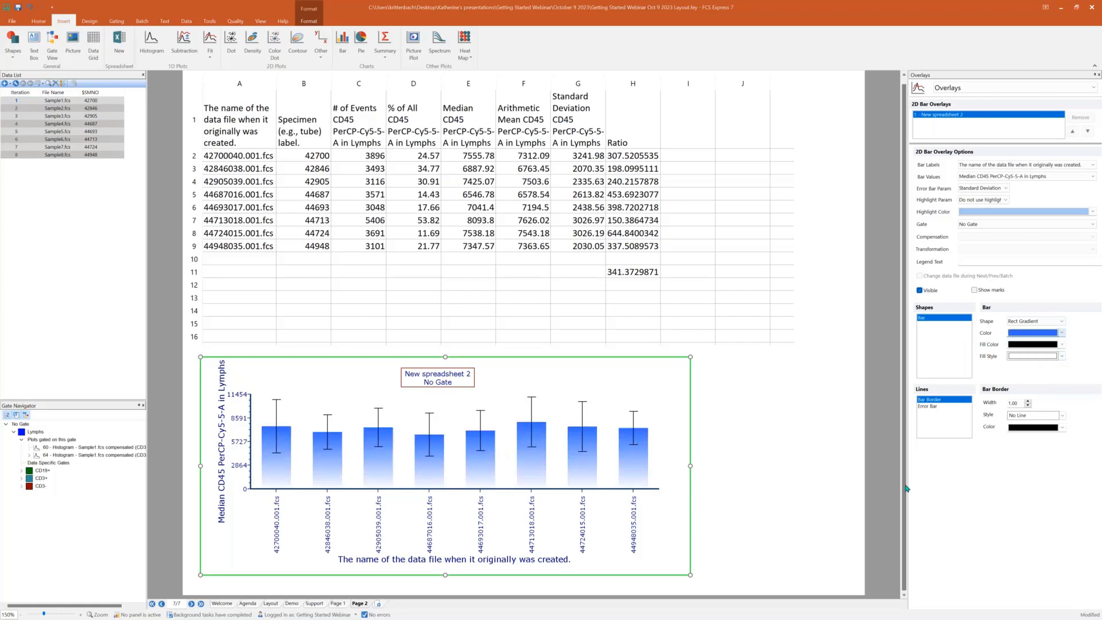
# Step: Change the color of the bar chart's error bars to purple
pyautogui.click(930, 407)
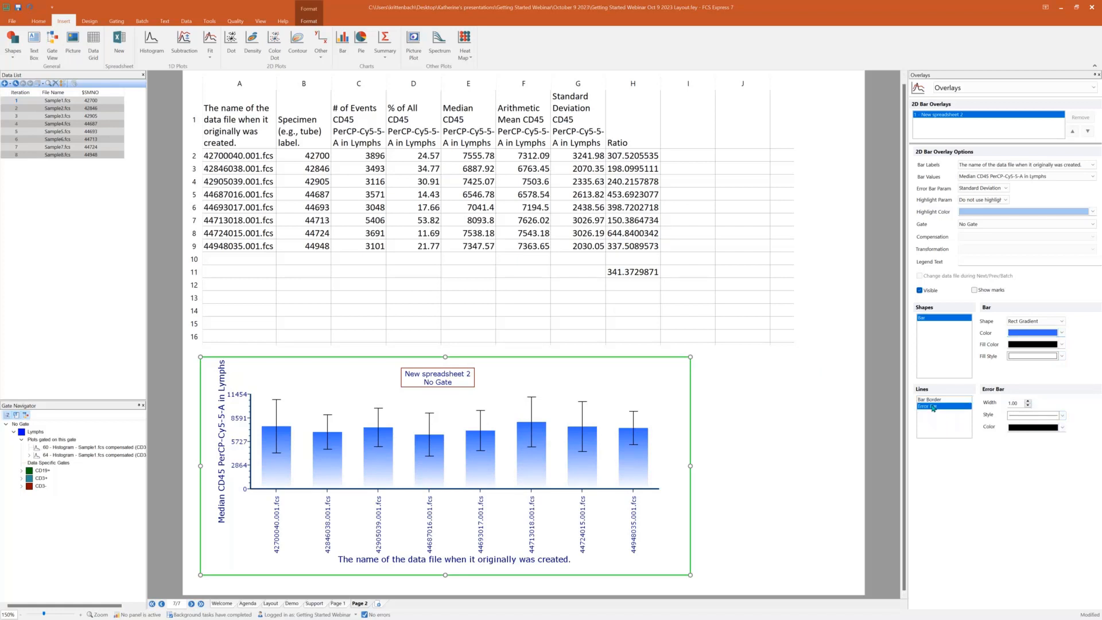
pyautogui.click(1063, 428)
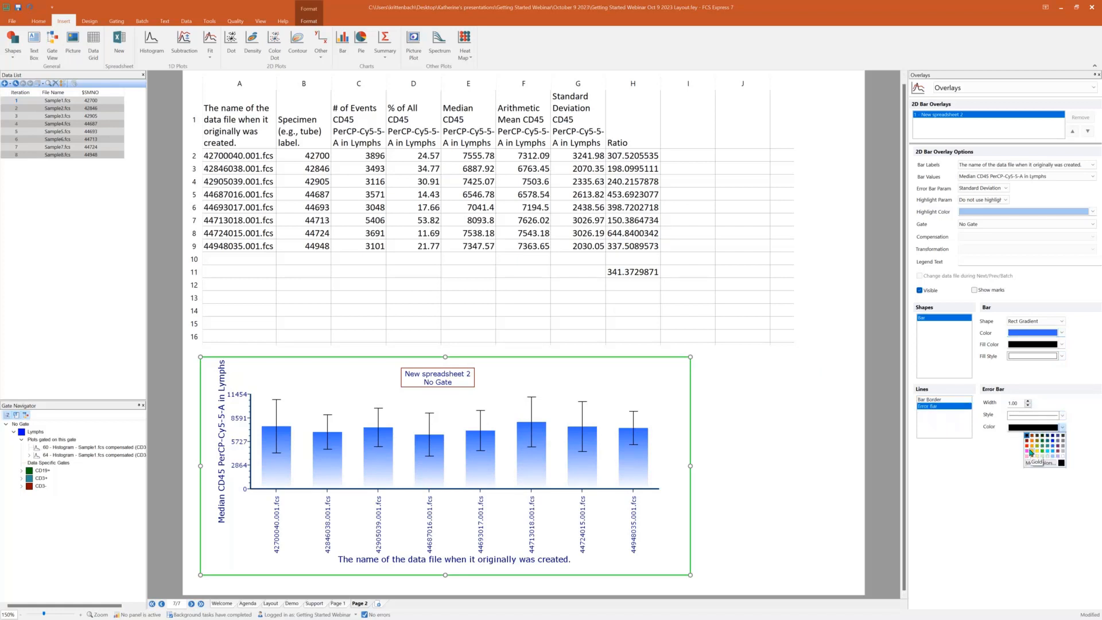
pyautogui.click(1052, 451)
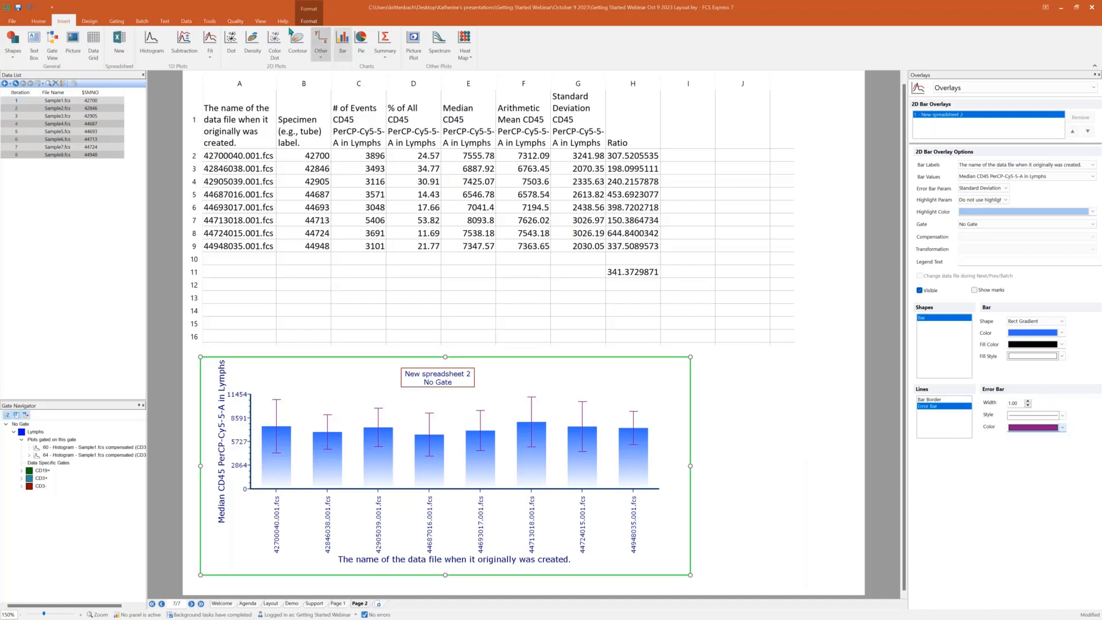
# Step: Show Page 2 and the Layout page side by side and shift the Lymphs gate slightly right on the CD45 versus SSC-A plot
pyautogui.click(260, 21)
pyautogui.click(242, 60)
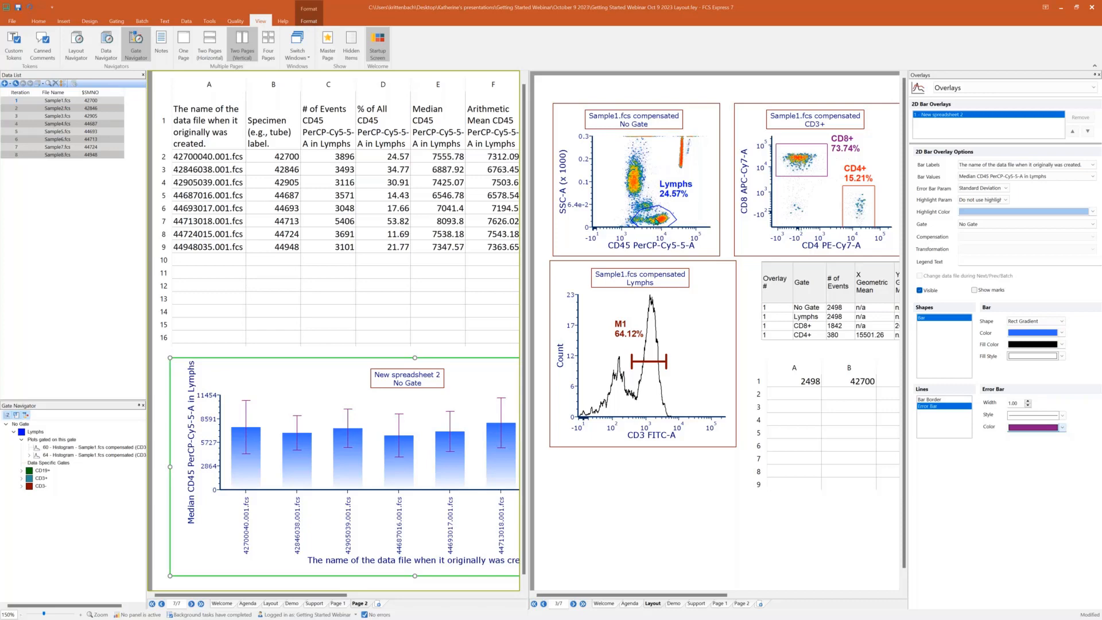
pyautogui.moveTo(656, 222)
pyautogui.mouseDown()
pyautogui.moveTo(634, 180)
pyautogui.moveTo(668, 219)
pyautogui.mouseUp()
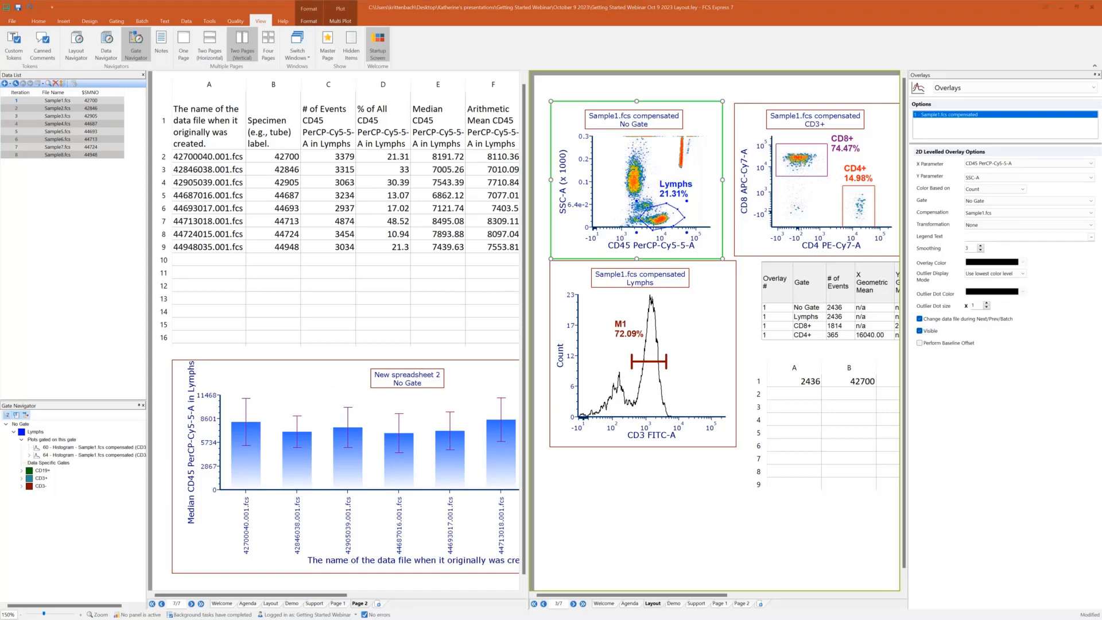
# Step: Return to the single-page view and narrow the bar chart to about two thirds of its width, leaving free space beside it
pyautogui.click(186, 54)
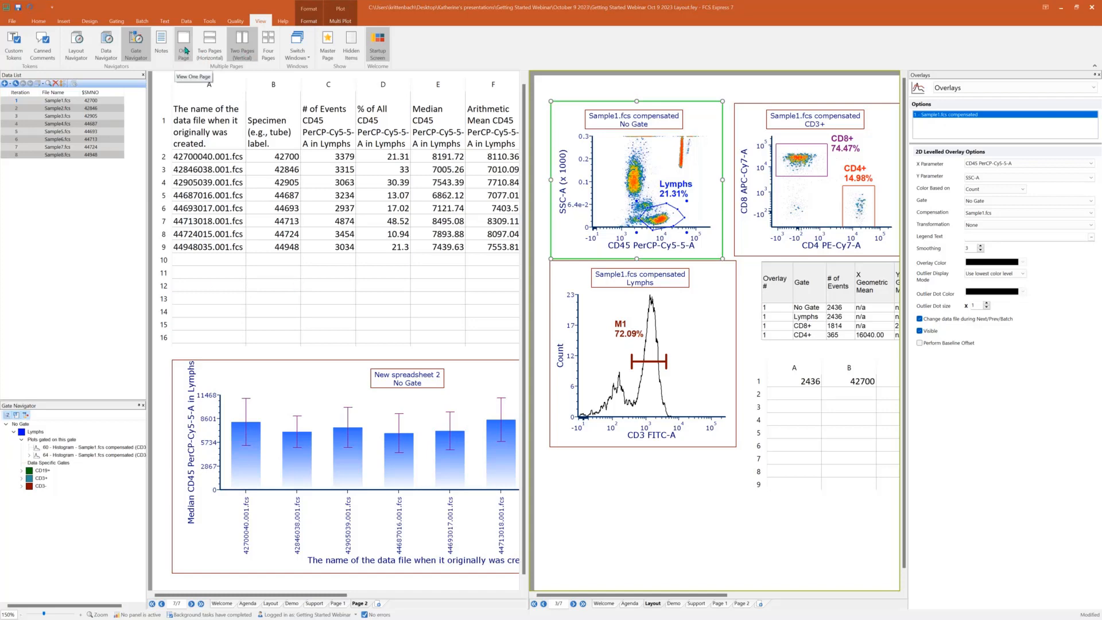
pyautogui.click(184, 51)
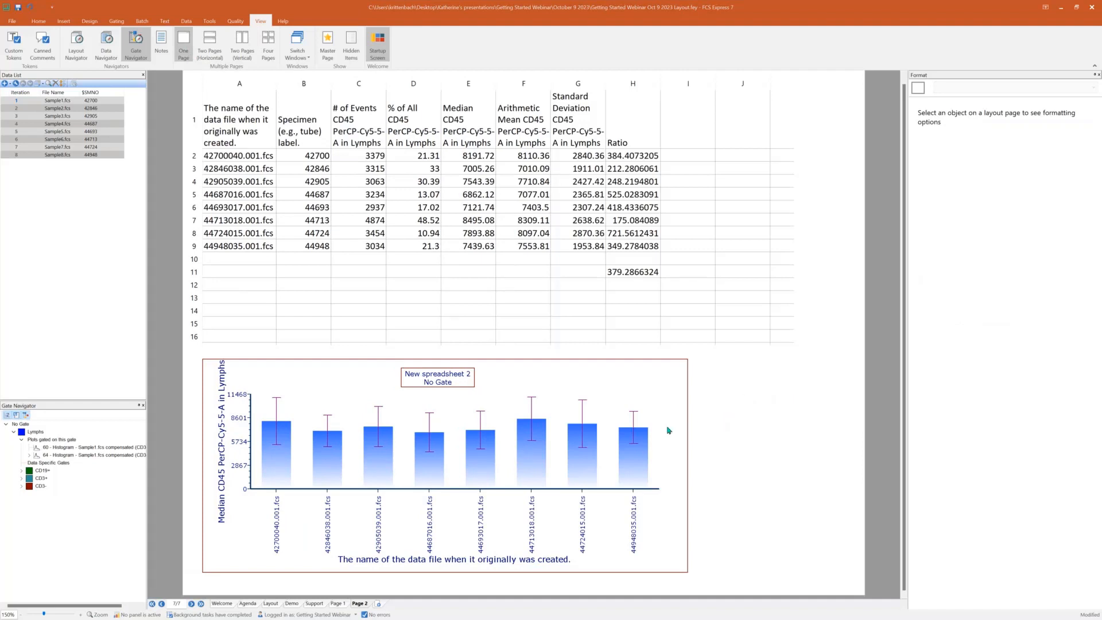
pyautogui.click(687, 419)
pyautogui.moveTo(687, 465); pyautogui.dragTo(536, 466)
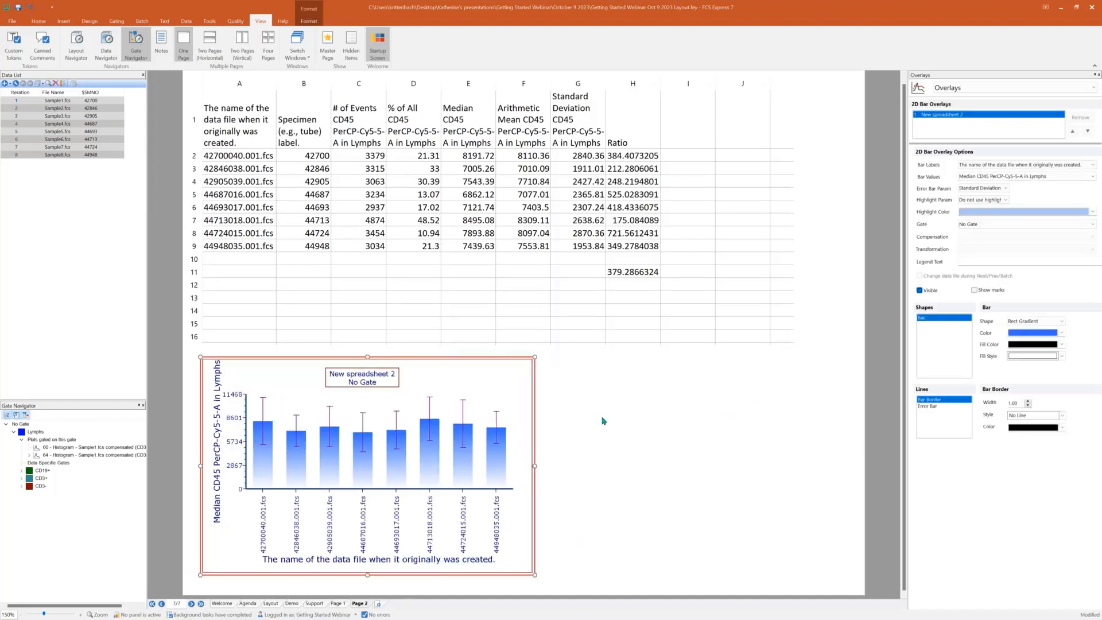
pyautogui.click(602, 421)
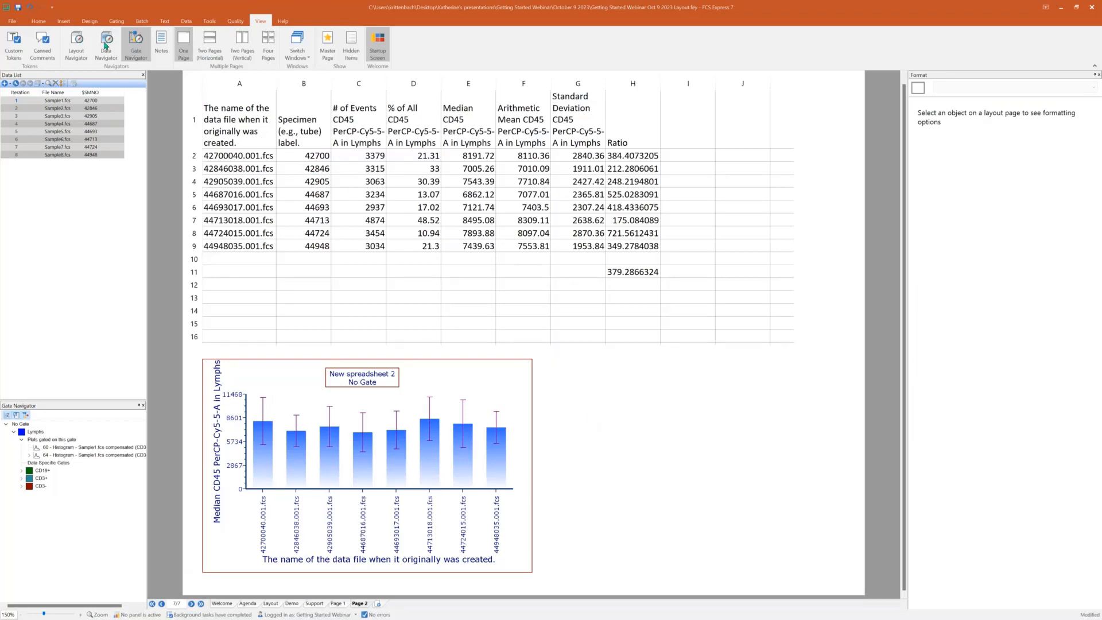
# Step: Insert a Scatter with regression plot in the free space beside the bar chart on Page 2
pyautogui.click(64, 20)
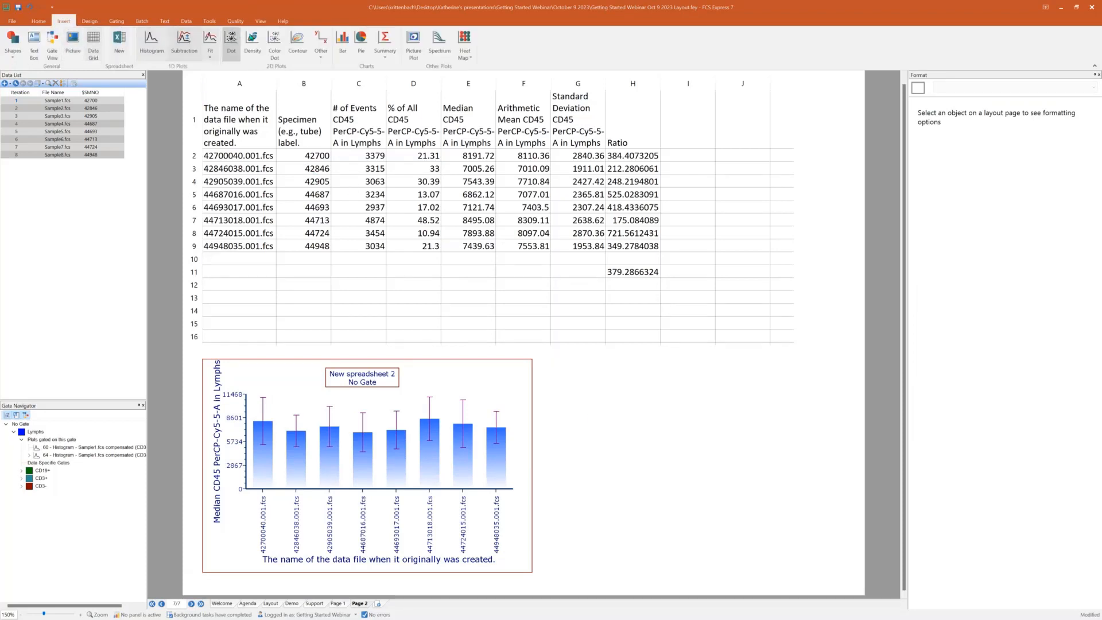
pyautogui.click(323, 53)
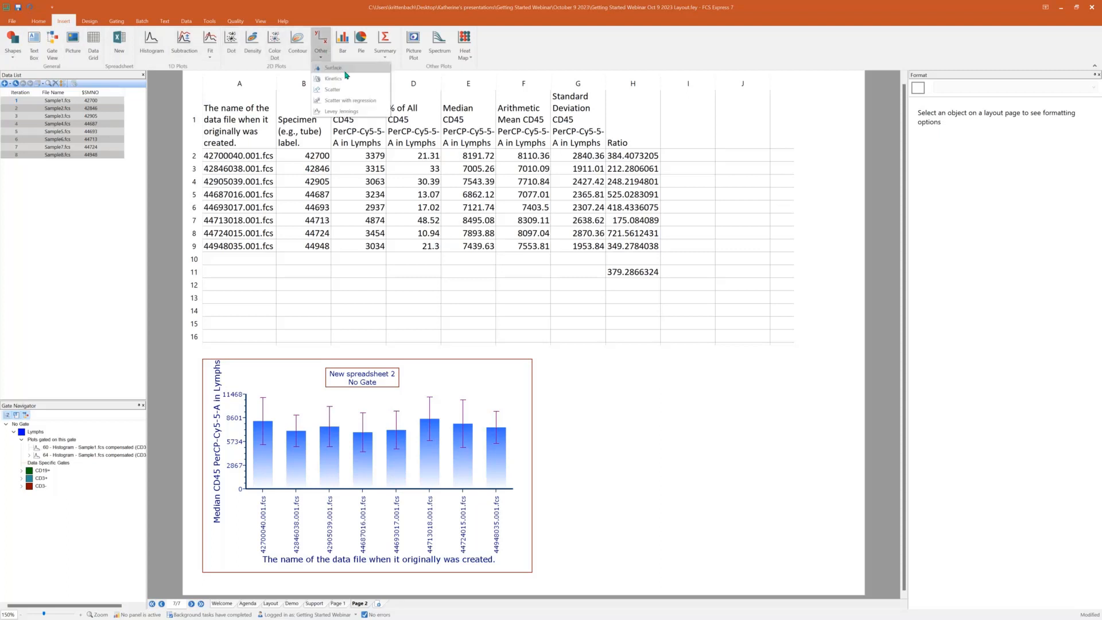
pyautogui.click(379, 106)
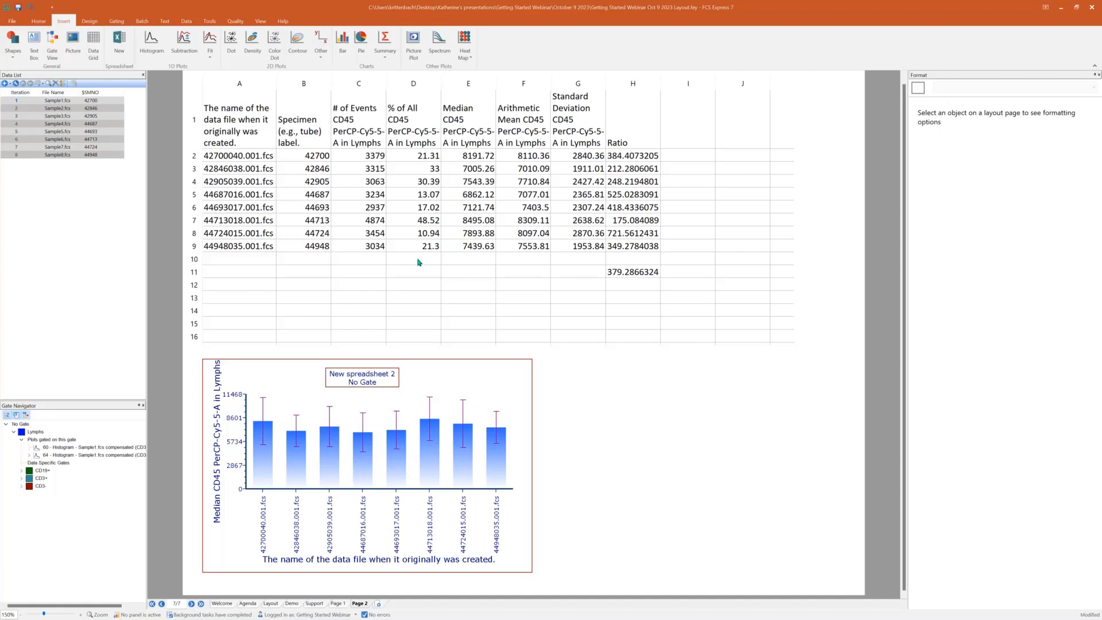
pyautogui.click(571, 360)
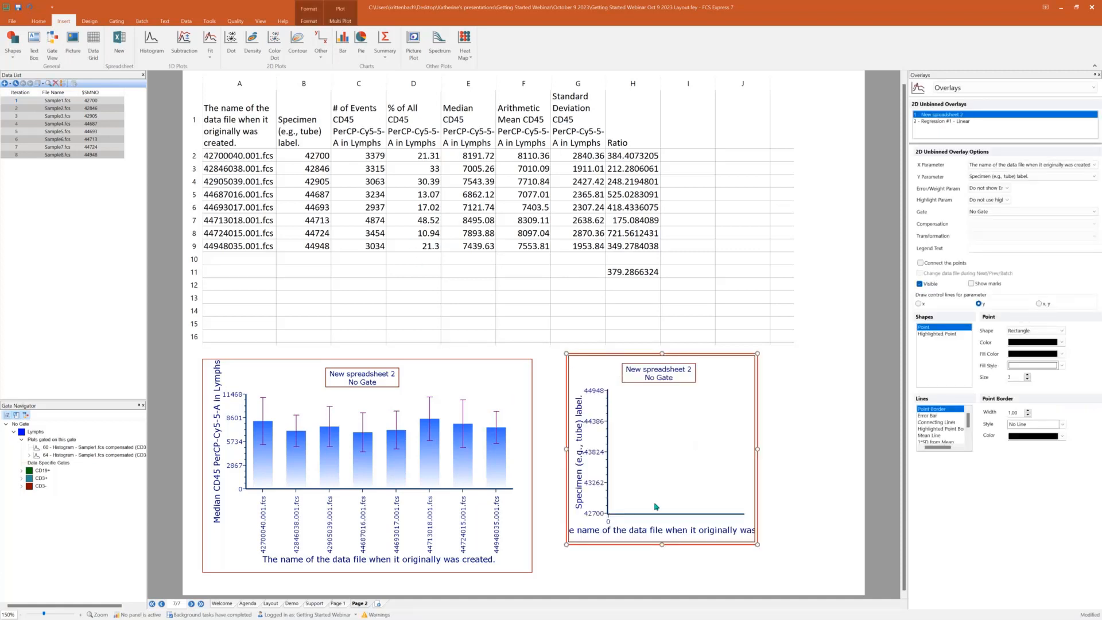
# Step: Set the scatter plot's X parameter to Median CD45 PerCP-Cy5-5-A in Lymphs and its Y parameter to Arithmetic Mean CD45 PerCP-Cy5-5-A in Lymphs
pyautogui.click(649, 532)
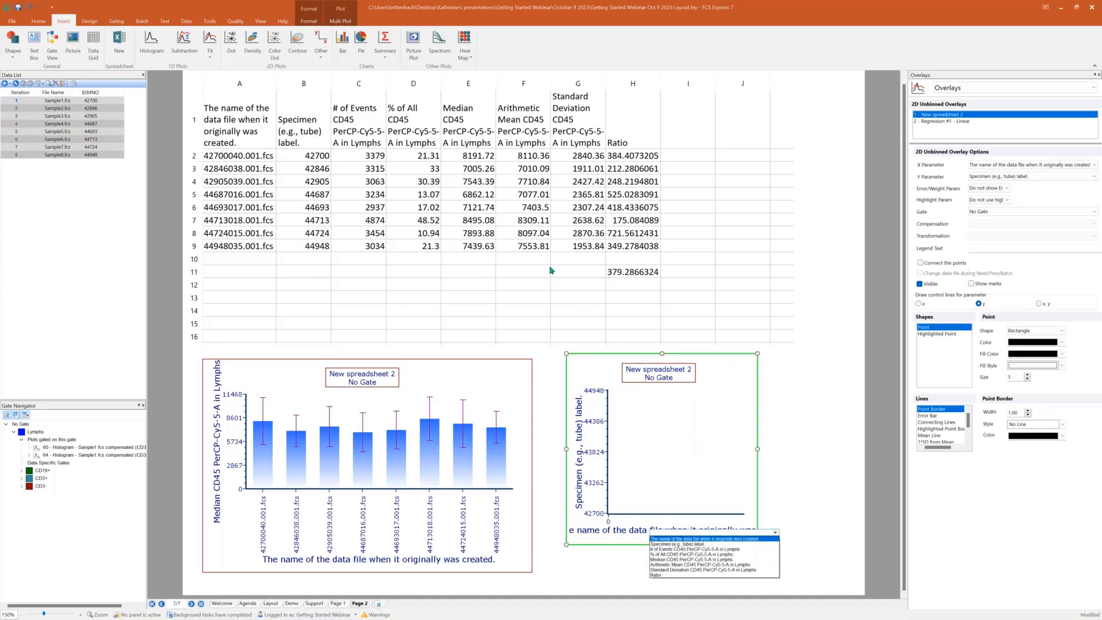
pyautogui.click(678, 560)
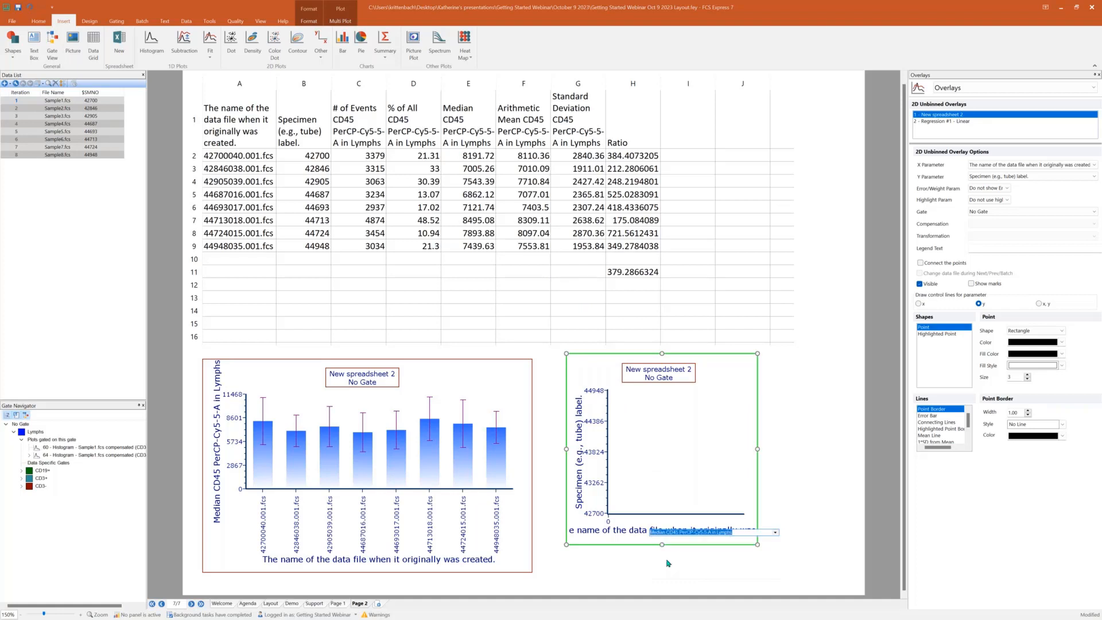
pyautogui.click(579, 455)
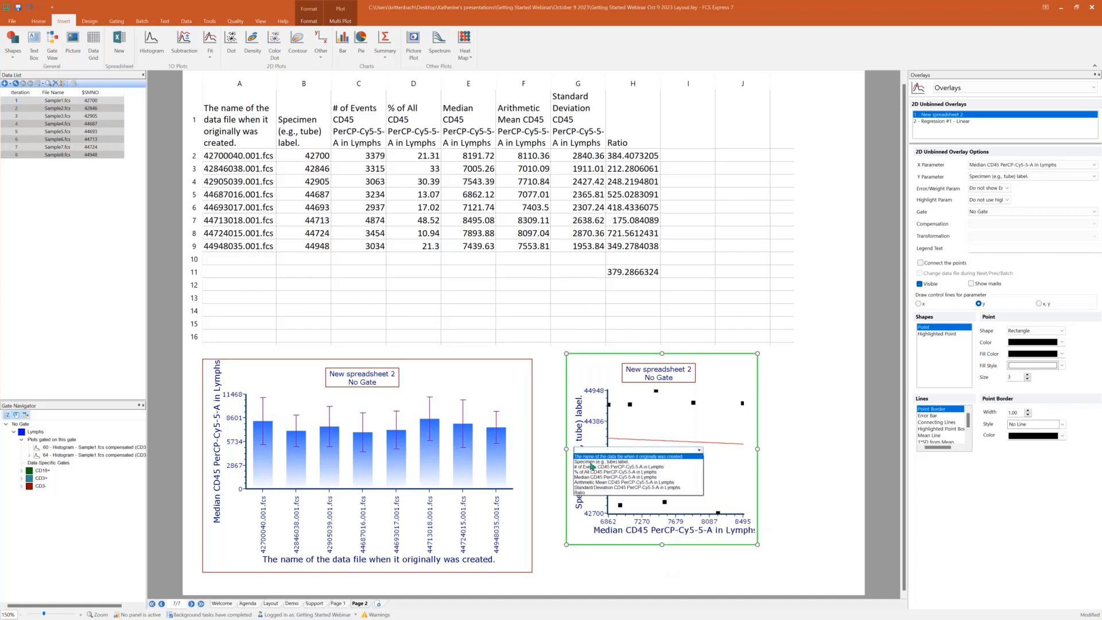
pyautogui.click(644, 484)
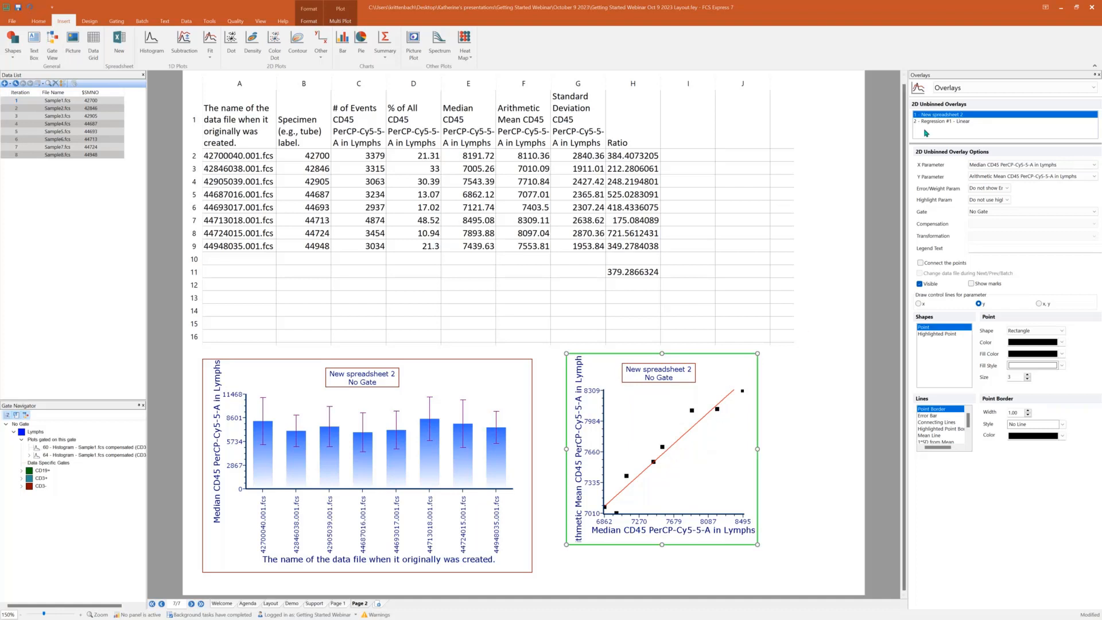
# Step: Add a second regression model to the scatter plot's Regression Fit and set its type to FourParmLogistic
pyautogui.click(968, 88)
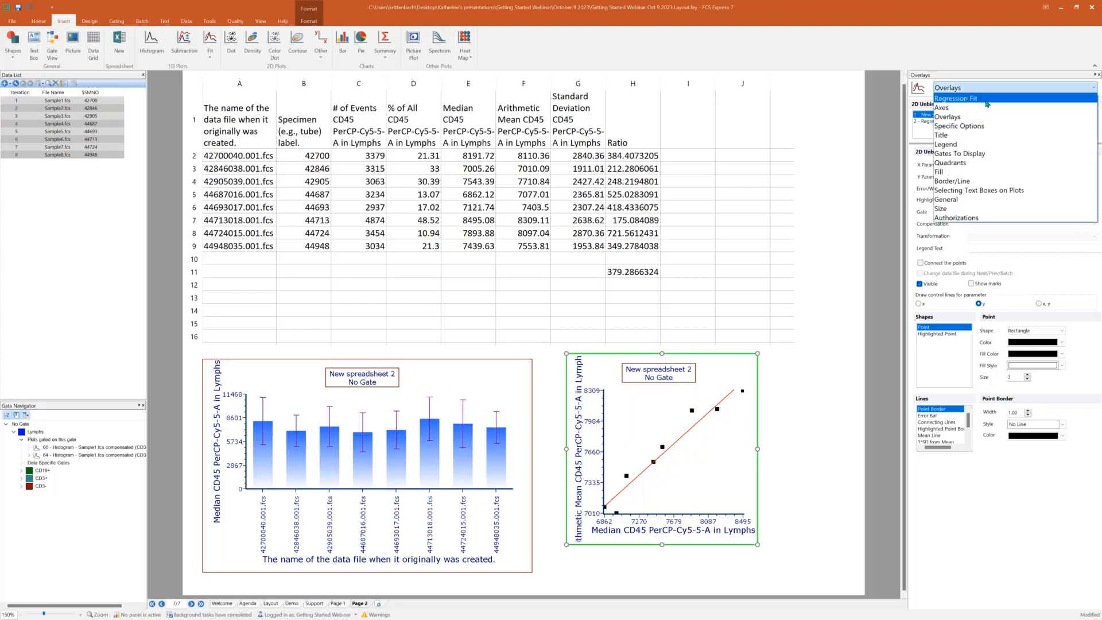
pyautogui.click(988, 104)
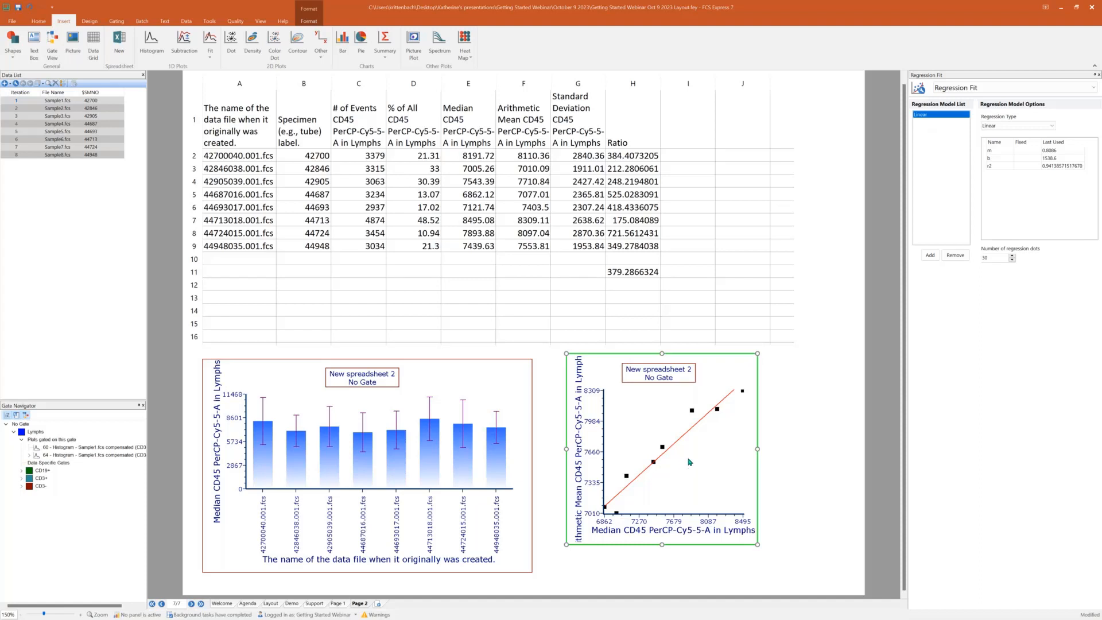
pyautogui.click(934, 255)
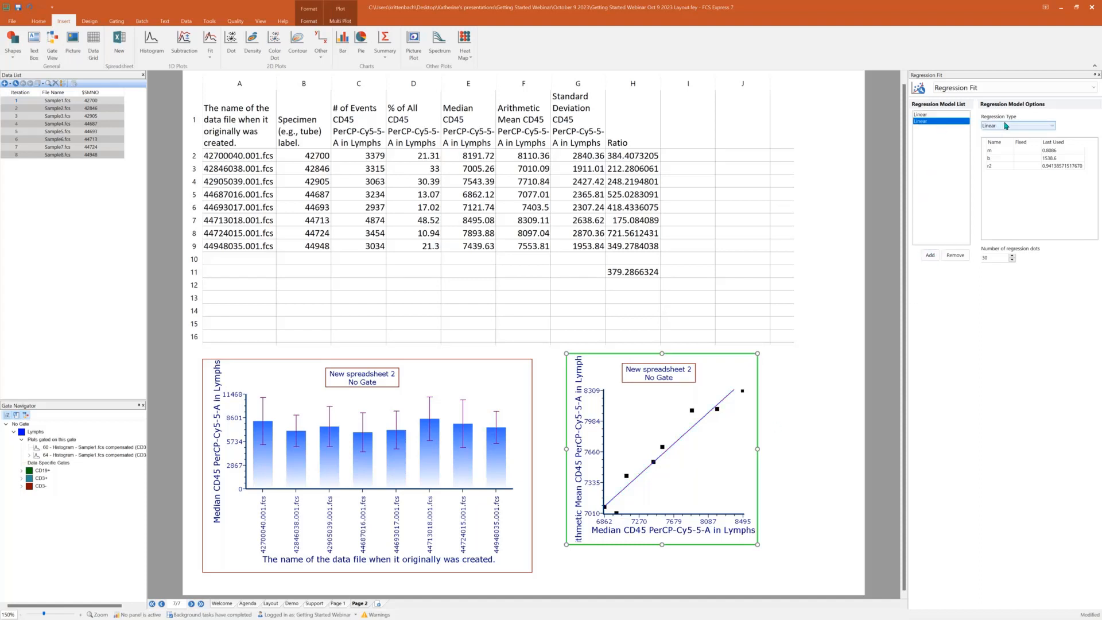
pyautogui.click(1009, 128)
pyautogui.scroll(-2, 1011, 155)
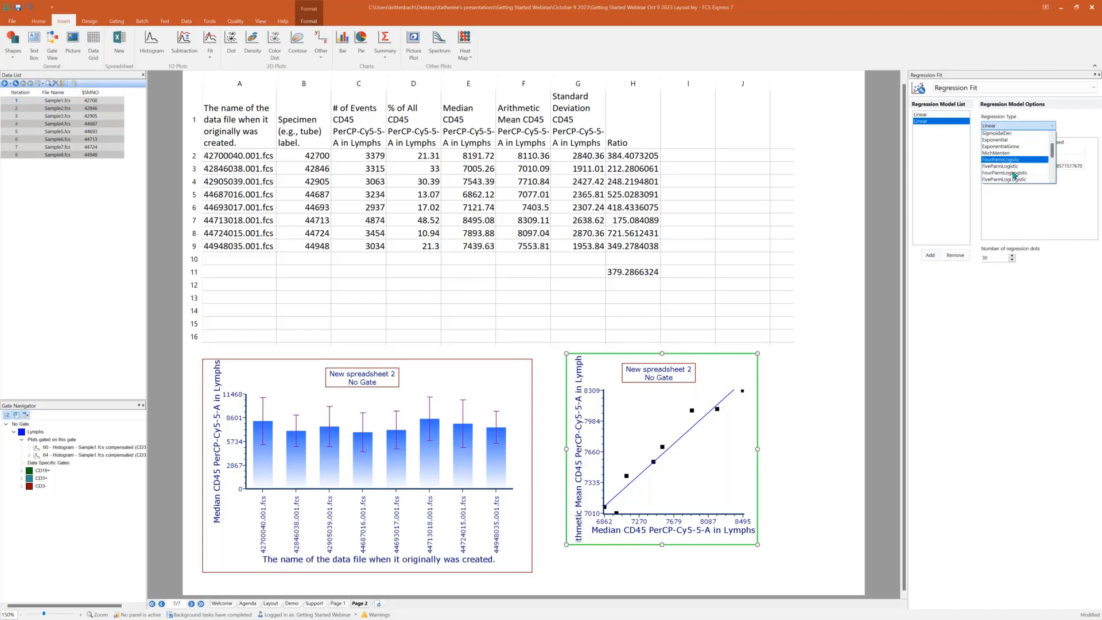
pyautogui.scroll(2, 1014, 170)
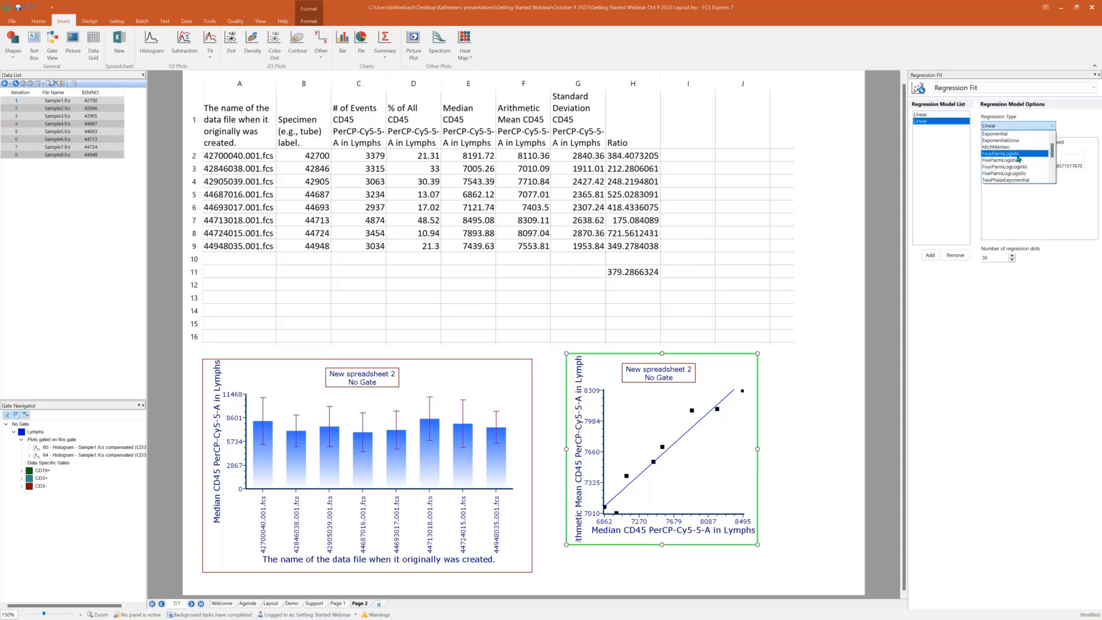
pyautogui.click(1013, 154)
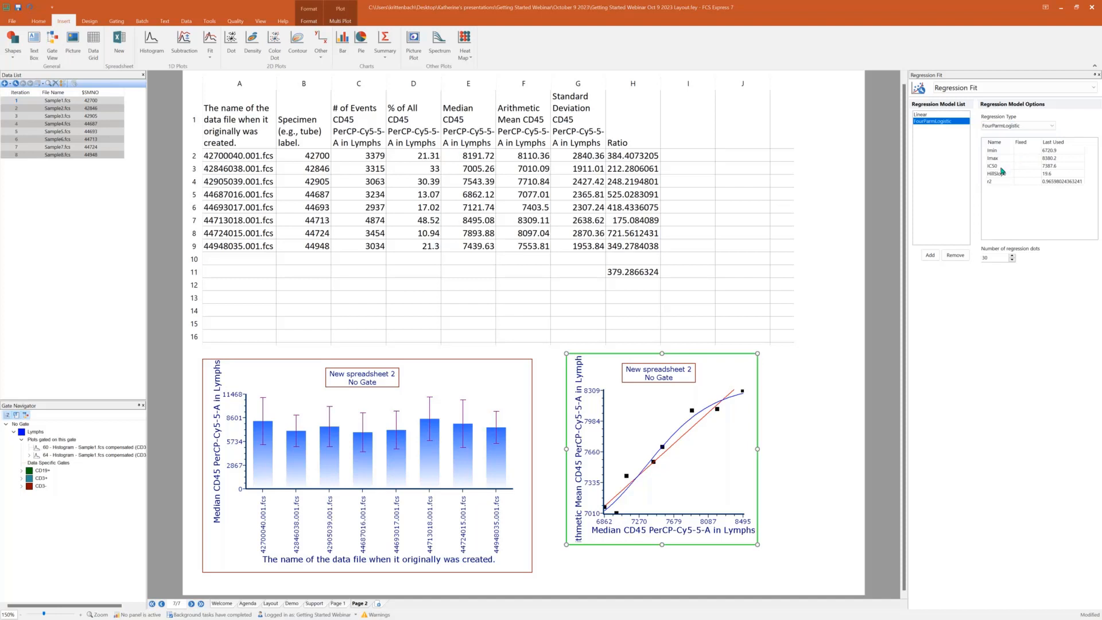
# Step: Show the scatter plot on Page 2 beside the Layout page and shift the Lymphs gate slightly left and down
pyautogui.click(314, 20)
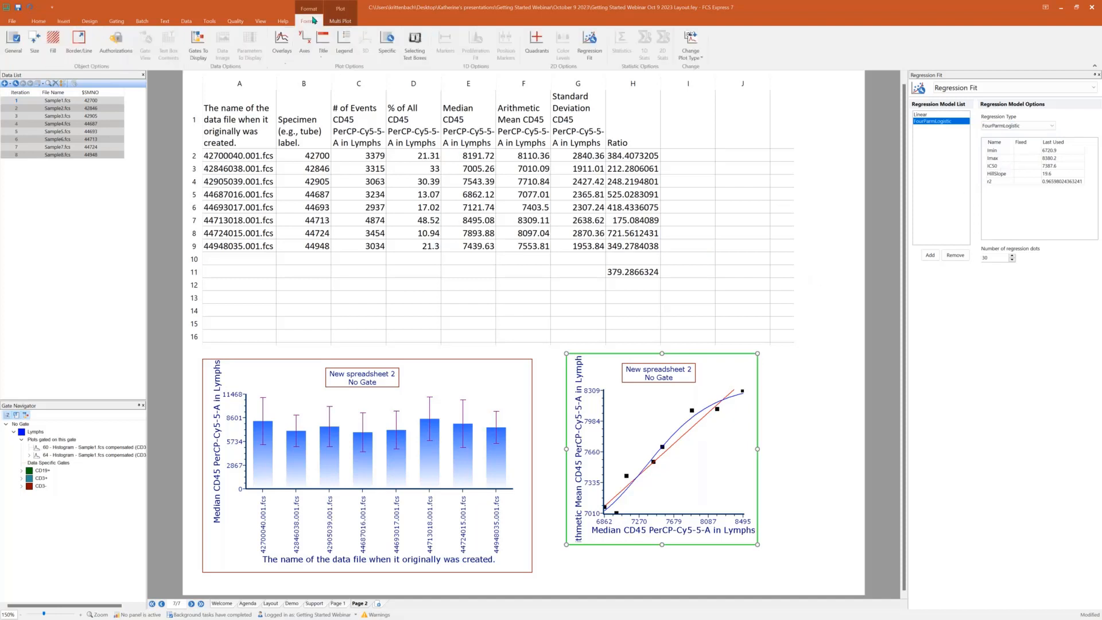
pyautogui.click(265, 23)
pyautogui.click(235, 51)
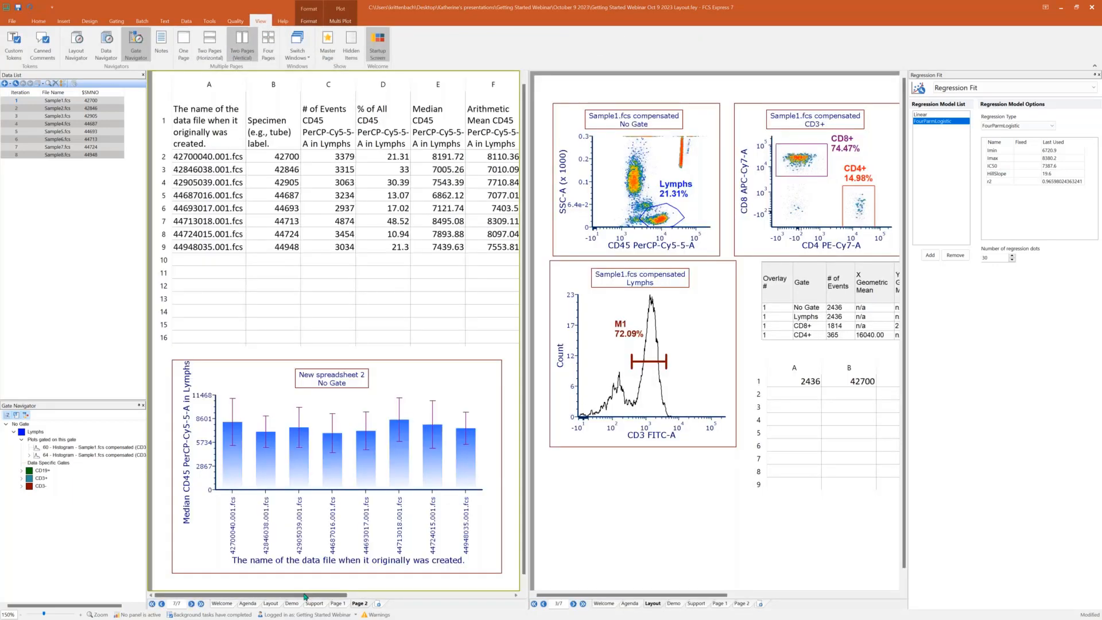
pyautogui.moveTo(304, 597); pyautogui.dragTo(473, 598)
pyautogui.moveTo(666, 208)
pyautogui.mouseDown()
pyautogui.moveTo(655, 178)
pyautogui.moveTo(658, 189)
pyautogui.moveTo(668, 185)
pyautogui.moveTo(650, 205)
pyautogui.moveTo(657, 215)
pyautogui.moveTo(630, 177)
pyautogui.moveTo(658, 219)
pyautogui.mouseUp()
pyautogui.click(540, 373)
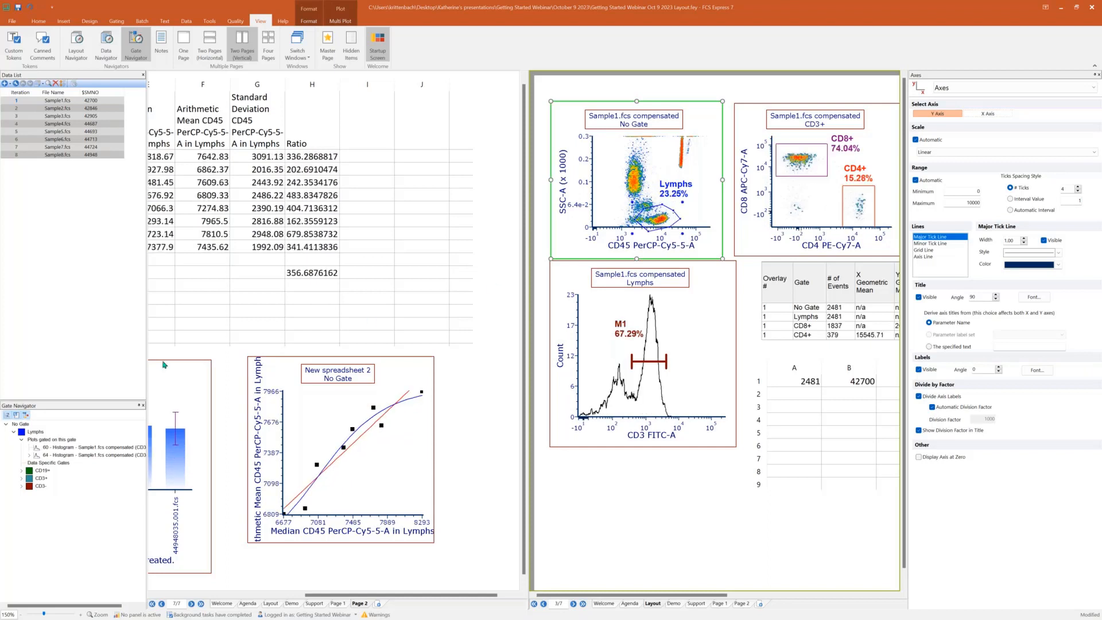